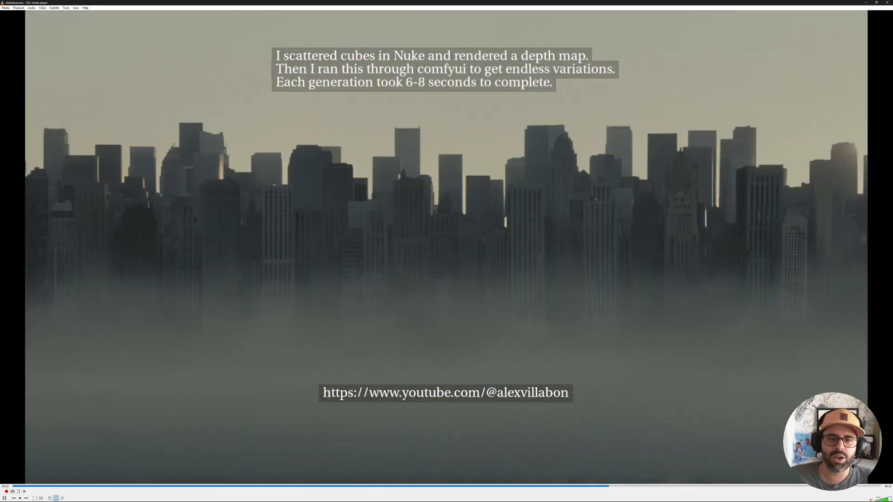
# - Pause the skyline slideshow video and switch to the open Nuke script
pyautogui.press('space')
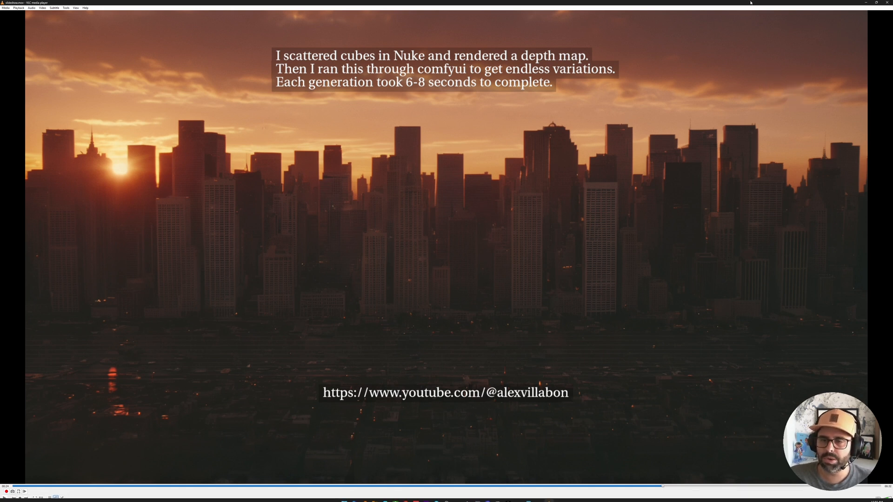
pyautogui.click(876, 2)
pyautogui.click(861, 2)
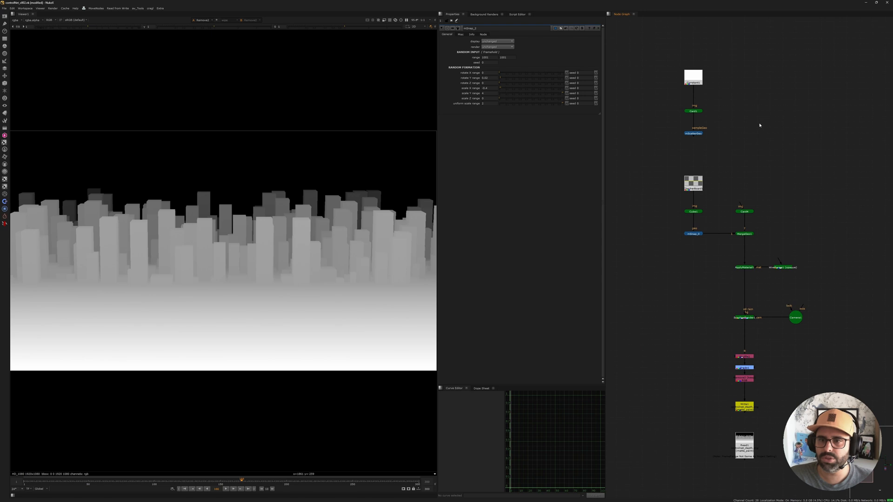
# - Show MergeGeo1 in the viewer and look over the scattered checkerboard cubes in 3D
pyautogui.moveTo(662, 112); pyautogui.dragTo(686, 178, button='middle')
pyautogui.moveTo(728, 247); pyautogui.dragTo(714, 220, button='middle')
pyautogui.scroll(1, 701, 158)
pyautogui.moveTo(715, 185); pyautogui.dragTo(755, 202)
pyautogui.press('1')
pyautogui.keyDown('ctrl'); pyautogui.moveTo(223, 261); pyautogui.dragTo(302, 266); pyautogui.keyUp('ctrl')
pyautogui.scroll(6, 274, 246)
pyautogui.scroll(-3, 201, 257)
pyautogui.keyDown('ctrl'); pyautogui.moveTo(228, 264); pyautogui.dragTo(282, 259); pyautogui.keyUp('ctrl')
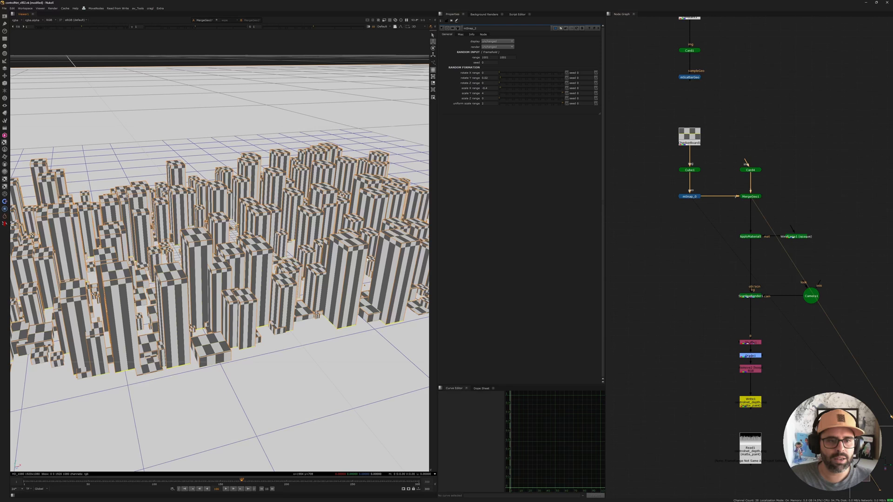
# - Examine the Constant1, Card1 and mScatterGeo chain at the start of the node graph
pyautogui.moveTo(686, 176); pyautogui.dragTo(733, 233, button='middle')
pyautogui.moveTo(794, 152); pyautogui.dragTo(811, 190, button='middle')
pyautogui.scroll(5, 769, 174)
pyautogui.moveTo(758, 175); pyautogui.dragTo(768, 241, button='middle')
pyautogui.scroll(3, 729, 214)
pyautogui.moveTo(671, 223); pyautogui.dragTo(817, 273)
pyautogui.scroll(5, 733, 263)
pyautogui.click(651, 291)
pyautogui.moveTo(681, 273); pyautogui.dragTo(711, 273, button='middle')
pyautogui.scroll(-3, 711, 272)
pyautogui.moveTo(703, 233); pyautogui.dragTo(687, 219, button='middle')
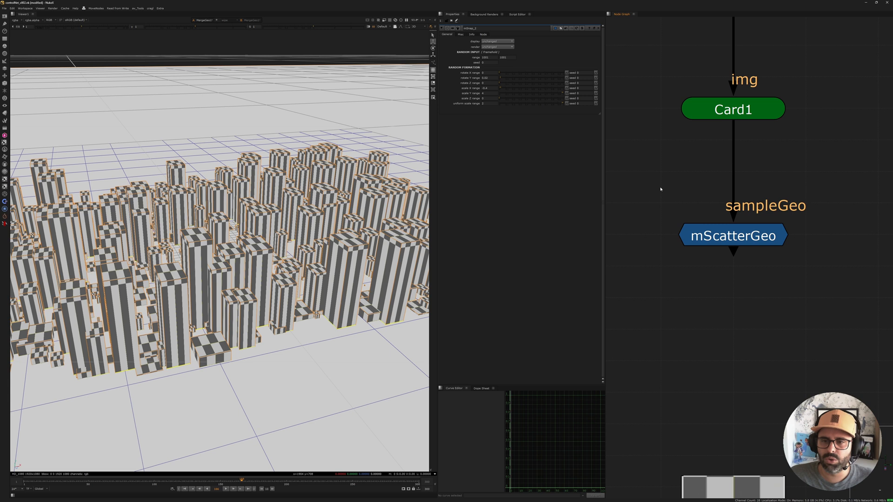
pyautogui.scroll(-5, 660, 189)
pyautogui.scroll(6, 727, 239)
pyautogui.moveTo(671, 187); pyautogui.dragTo(798, 234)
pyautogui.scroll(3, 688, 203)
pyautogui.moveTo(666, 169); pyautogui.dragTo(858, 266)
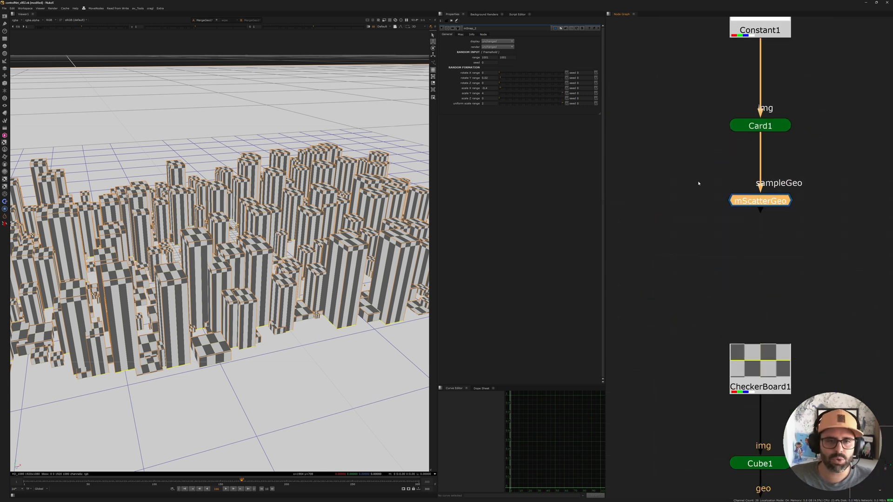
pyautogui.moveTo(698, 183); pyautogui.dragTo(687, 217, button='middle')
pyautogui.moveTo(725, 103); pyautogui.dragTo(693, 165, button='middle')
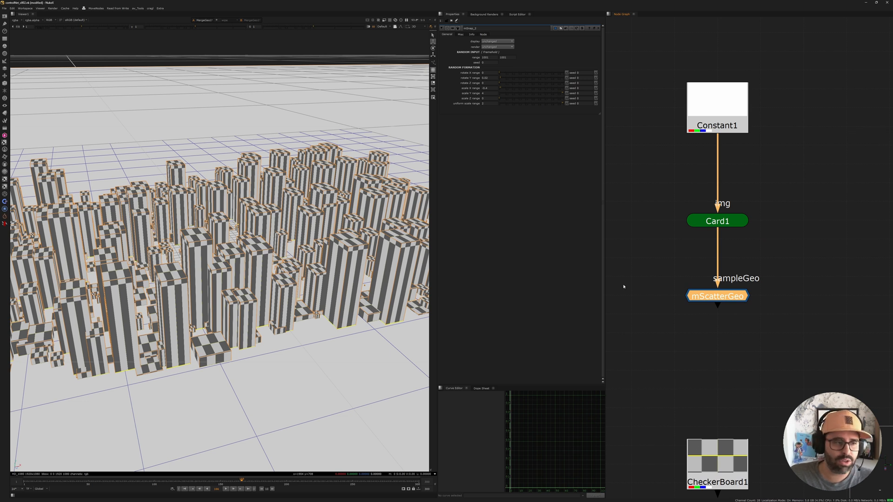
# - Look through the add-on node toolset and return to the selected mScatterGeo node
pyautogui.click(4, 224)
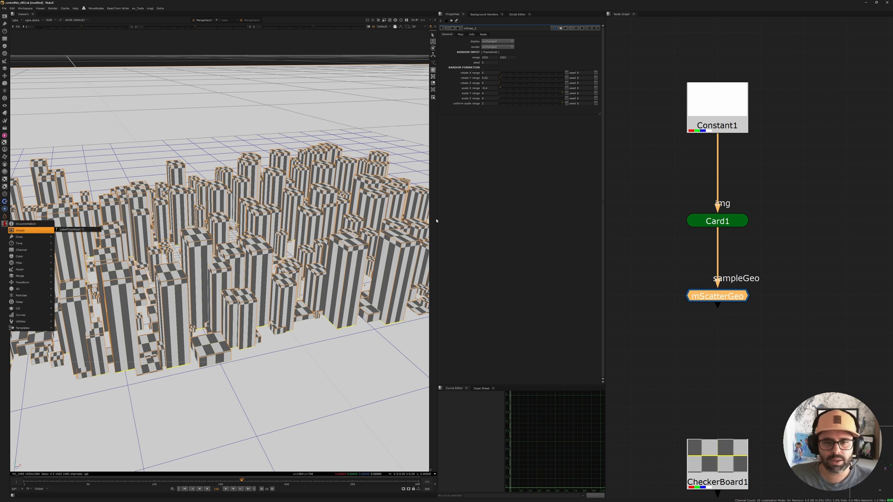
pyautogui.click(630, 198)
pyautogui.moveTo(661, 279); pyautogui.dragTo(665, 259, button='middle')
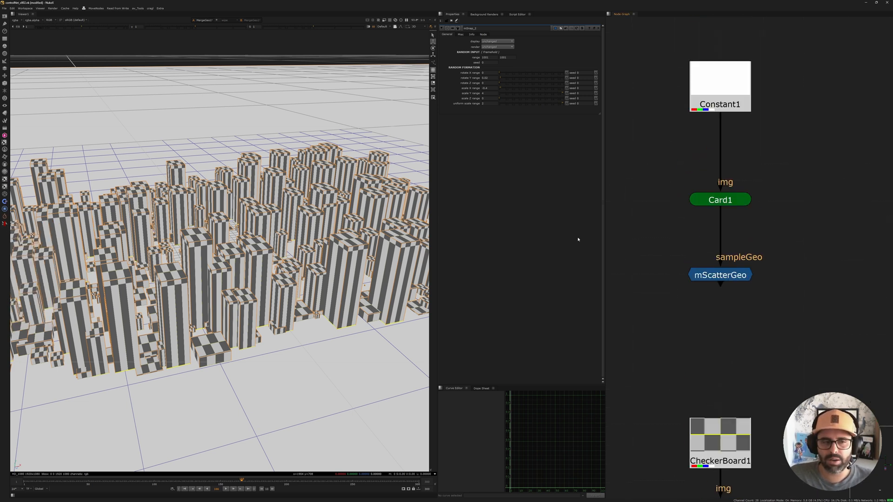
pyautogui.moveTo(660, 205); pyautogui.dragTo(774, 334)
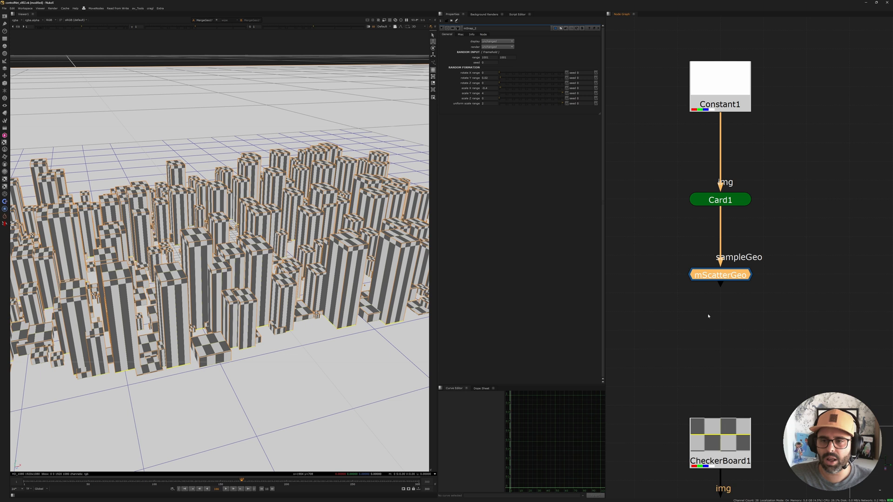
pyautogui.scroll(-1, 688, 230)
# - Show Card1 in the viewer and look at the ground card from above
pyautogui.moveTo(656, 188); pyautogui.dragTo(822, 255)
pyautogui.press('1')
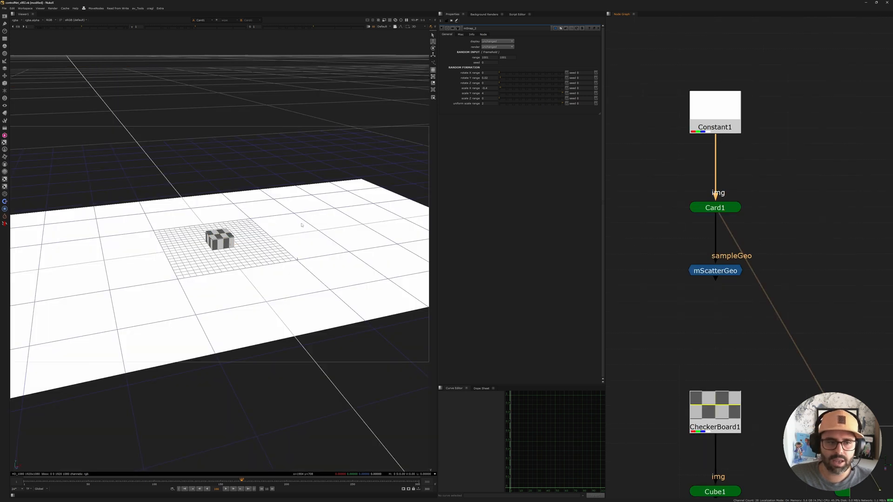
pyautogui.keyDown('ctrl'); pyautogui.moveTo(302, 225); pyautogui.dragTo(325, 255); pyautogui.keyUp('ctrl')
pyautogui.scroll(-2, 325, 255)
# - Open the mScatterGeo properties and examine its snap and density map settings alongside the Constant1 and Card1 inputs
pyautogui.moveTo(641, 251); pyautogui.dragTo(743, 297)
pyautogui.moveTo(693, 245); pyautogui.dragTo(688, 269, button='middle')
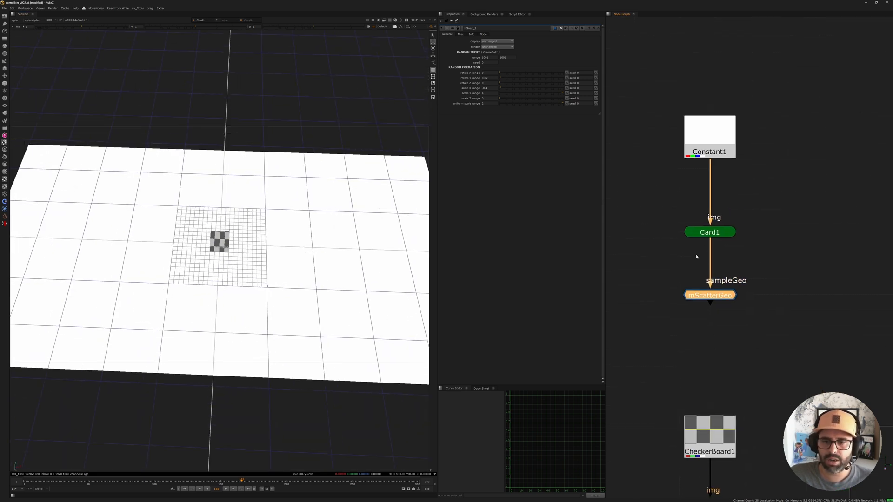
pyautogui.doubleClick(704, 296)
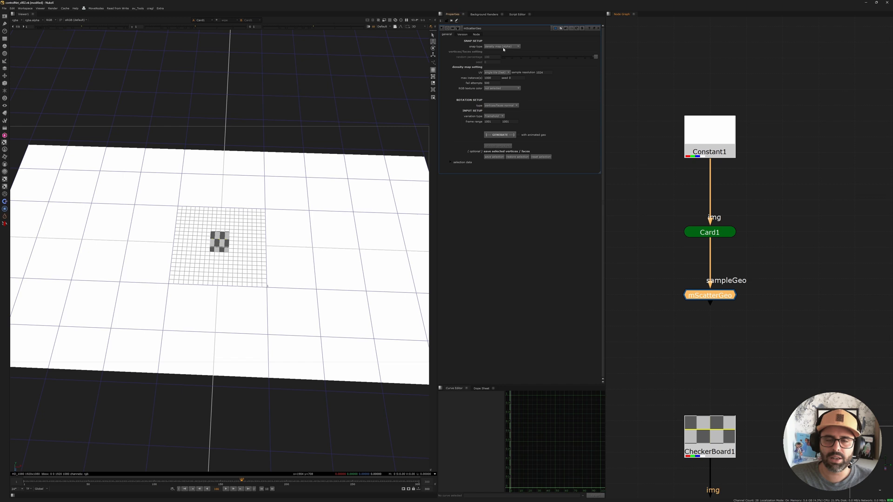
pyautogui.moveTo(701, 143)
pyautogui.mouseDown()
pyautogui.moveTo(715, 143)
pyautogui.moveTo(700, 142)
pyautogui.mouseUp()
pyautogui.moveTo(694, 212); pyautogui.dragTo(709, 137)
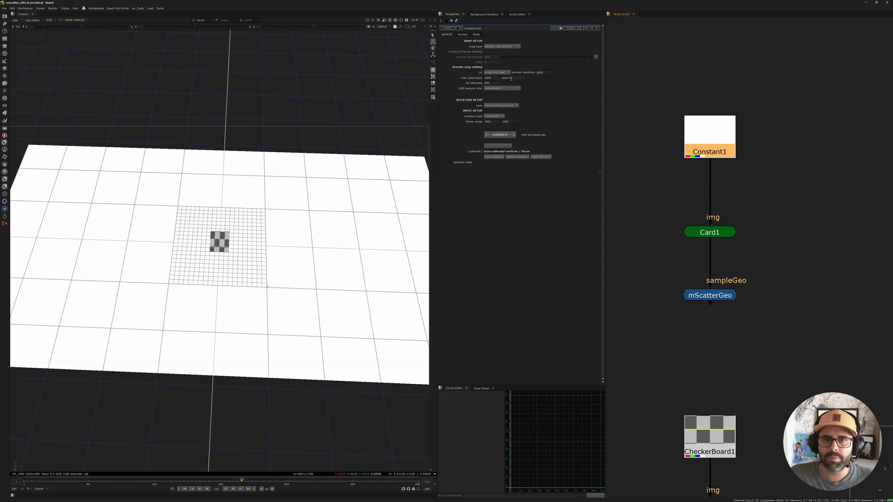
pyautogui.moveTo(654, 259)
pyautogui.mouseDown()
pyautogui.moveTo(785, 309)
pyautogui.moveTo(788, 331)
pyautogui.mouseUp()
pyautogui.moveTo(619, 263)
pyautogui.mouseDown()
pyautogui.moveTo(776, 340)
pyautogui.moveTo(794, 327)
pyautogui.mouseUp()
pyautogui.moveTo(653, 264); pyautogui.dragTo(701, 317)
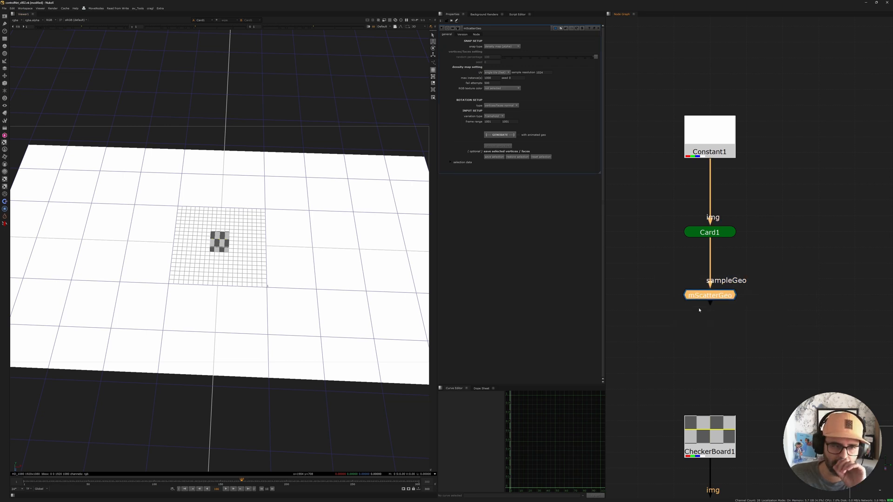
pyautogui.moveTo(666, 137); pyautogui.dragTo(753, 249)
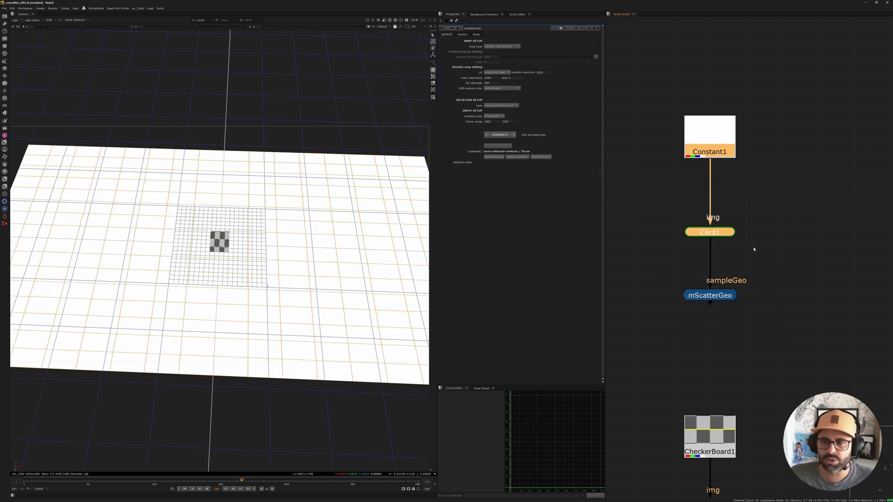
# - Show mSnap_0 in the viewer to inspect the cubes scattered over the card
pyautogui.click(657, 259)
pyautogui.moveTo(702, 294); pyautogui.dragTo(695, 199, button='middle')
pyautogui.scroll(-1, 659, 307)
pyautogui.moveTo(654, 400); pyautogui.dragTo(672, 260, button='middle')
pyautogui.press('1')
pyautogui.moveTo(655, 277); pyautogui.dragTo(779, 349)
pyautogui.click(710, 157)
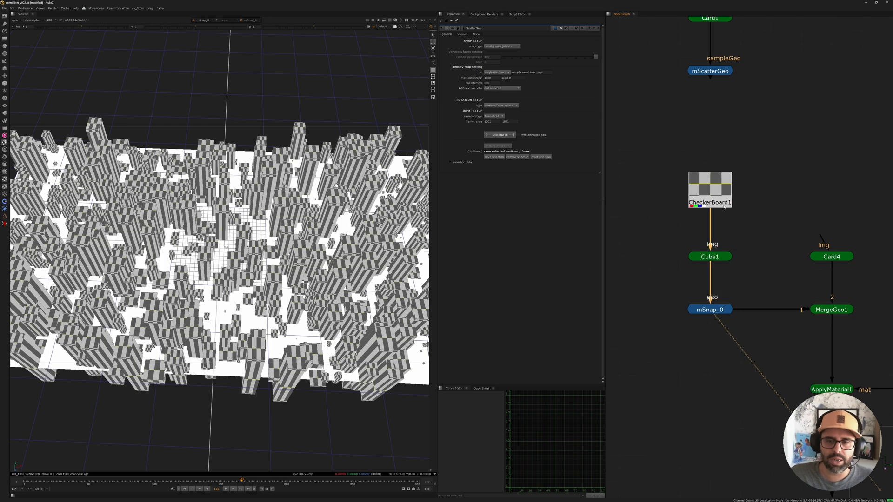
# - Compare the single source cube from Cube1 with the scattered output of mSnap_0 in the viewer
pyautogui.scroll(2, 723, 207)
pyautogui.click(706, 192)
pyautogui.click(717, 272)
pyautogui.press('1')
pyautogui.click(827, 313)
pyautogui.keyDown('ctrl'); pyautogui.moveTo(223, 316); pyautogui.dragTo(274, 261); pyautogui.keyUp('ctrl')
pyautogui.scroll(4, 274, 262)
pyautogui.moveTo(654, 319); pyautogui.dragTo(805, 386)
pyautogui.press('1')
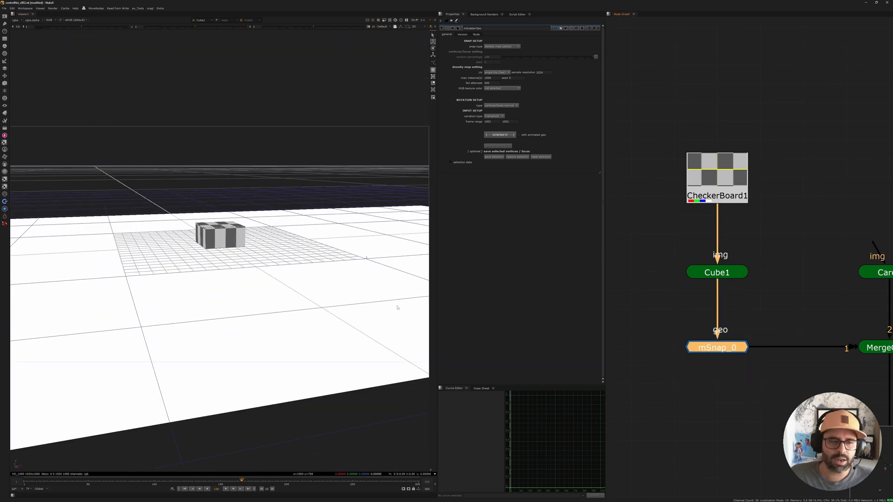
pyautogui.scroll(-4, 231, 271)
pyautogui.keyDown('ctrl'); pyautogui.moveTo(231, 270); pyautogui.dragTo(188, 311); pyautogui.keyUp('ctrl')
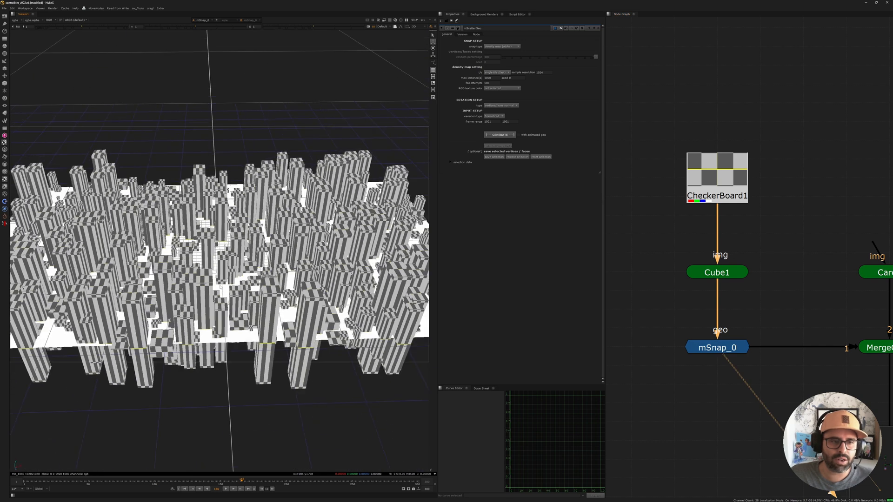
# - Show MergeGeo1 in the viewer and examine the scattered cubes combined with the large Card4 ground plane
pyautogui.scroll(-2, 189, 311)
pyautogui.scroll(-3, 765, 265)
pyautogui.scroll(-3, 786, 261)
pyautogui.moveTo(786, 262); pyautogui.dragTo(709, 183, button='middle')
pyautogui.scroll(5, 725, 205)
pyautogui.moveTo(723, 205); pyautogui.dragTo(782, 271)
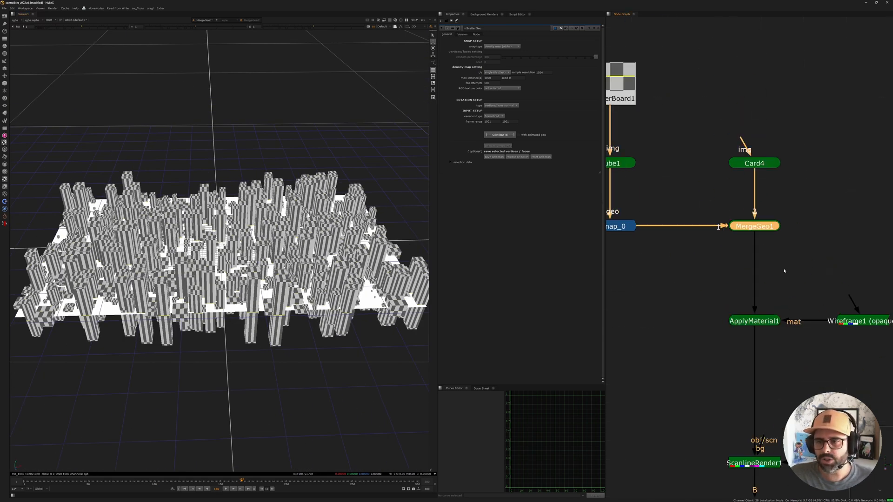
pyautogui.press('1')
pyautogui.click(783, 271)
pyautogui.scroll(-5, 280, 198)
pyautogui.scroll(-8, 280, 197)
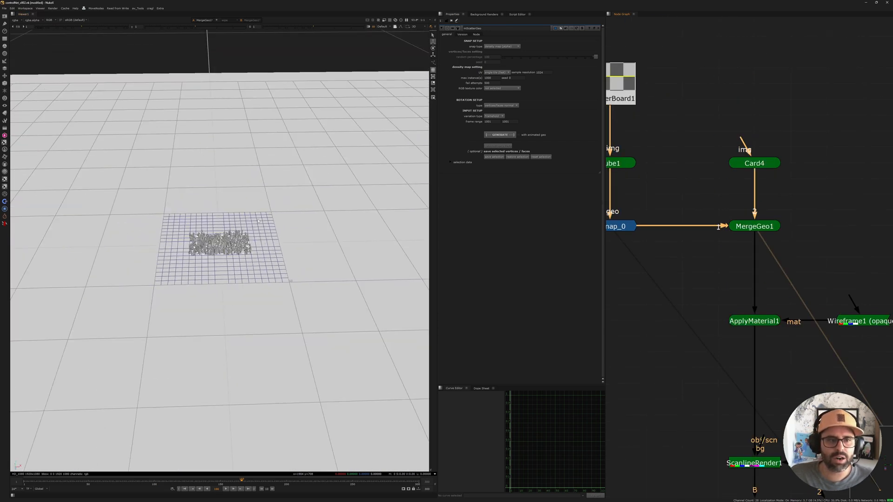
pyautogui.keyDown('ctrl'); pyautogui.moveTo(285, 279); pyautogui.dragTo(306, 222); pyautogui.keyUp('ctrl')
# - Show the depth channel output of Shuffle1, below ScanlineRender1, in the viewer
pyautogui.moveTo(730, 295); pyautogui.dragTo(661, 87, button='middle')
pyautogui.moveTo(637, 350); pyautogui.dragTo(633, 262, button='middle')
pyautogui.click(679, 277)
pyautogui.press('1')
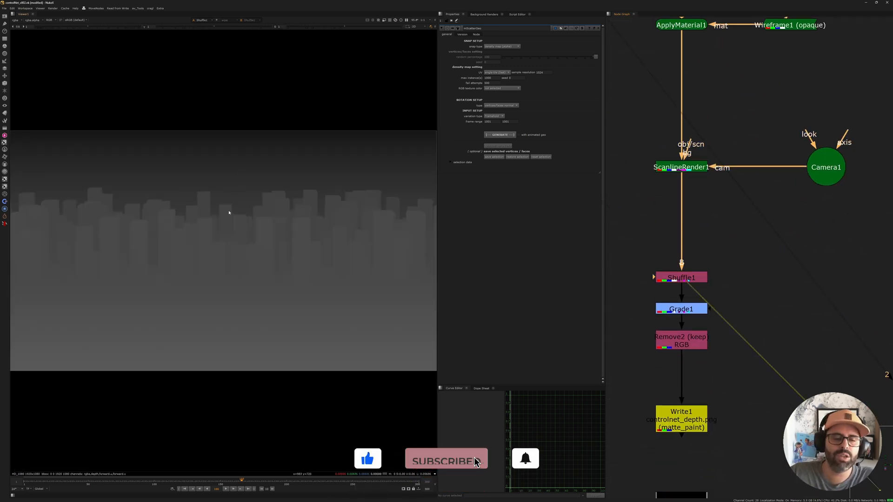
# - View the graded depth map from Grade1 and the RGB-only result from Remove2
pyautogui.click(679, 310)
pyautogui.press('1')
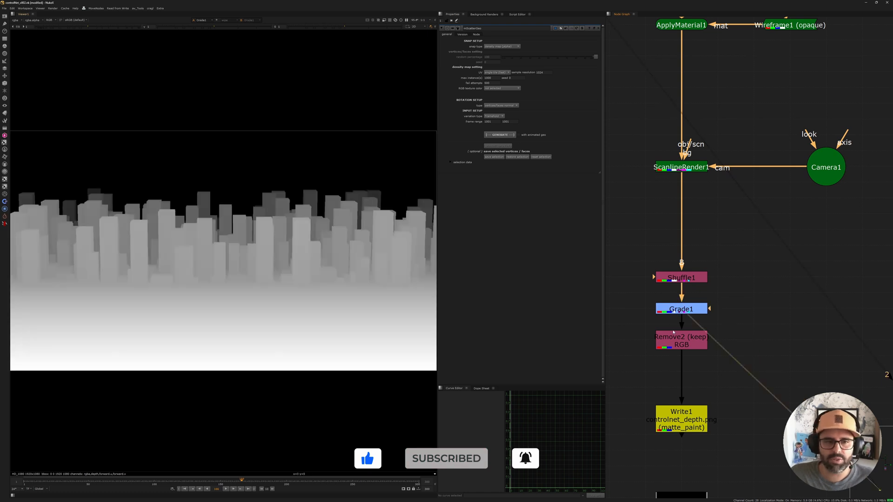
pyautogui.click(680, 341)
pyautogui.press('1')
pyautogui.moveTo(668, 374); pyautogui.dragTo(670, 326, button='middle')
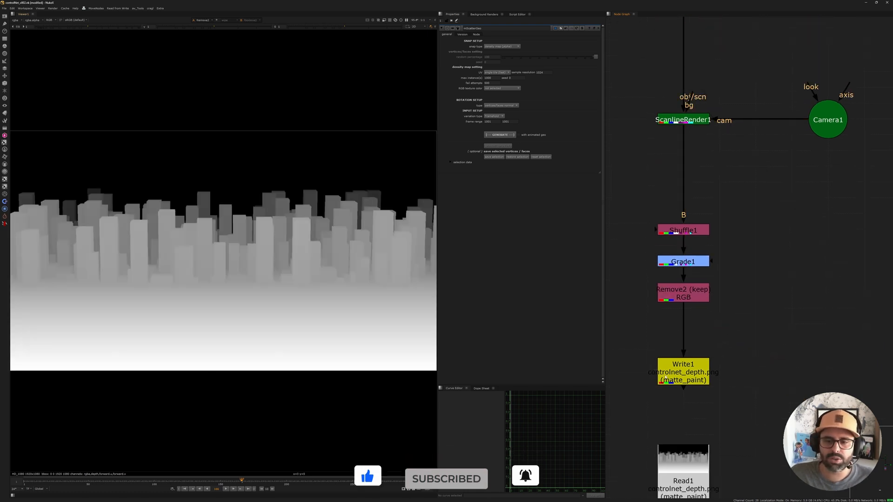
# - Open the Read1 properties and show the rendered controlnet_depth.png in the viewer
pyautogui.moveTo(673, 425); pyautogui.dragTo(693, 344, button='middle')
pyautogui.doubleClick(701, 403)
pyautogui.press('1')
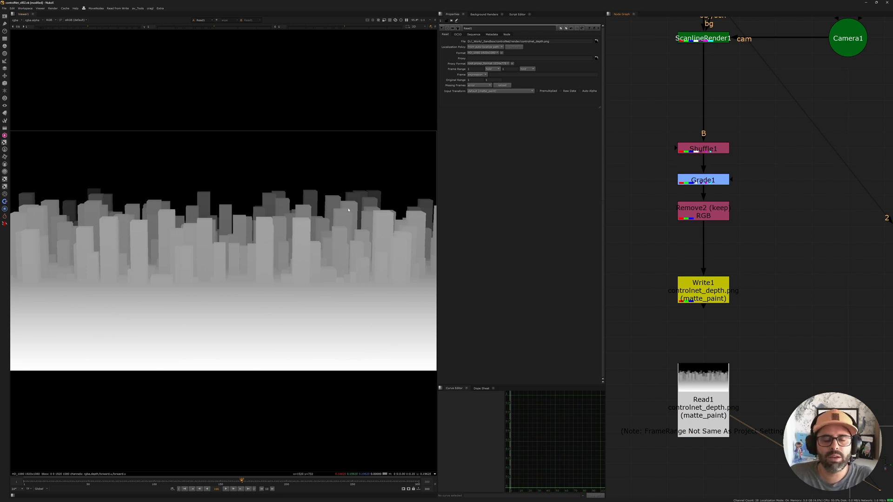
# - Go to the second scatter setup in the node graph and show Constant2 in the viewer
pyautogui.press('f')
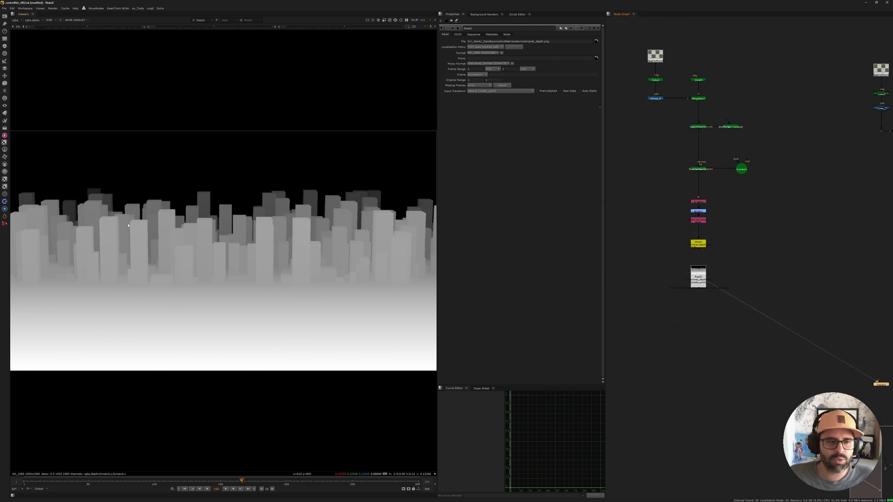
pyautogui.moveTo(886, 122); pyautogui.dragTo(727, 188, button='middle')
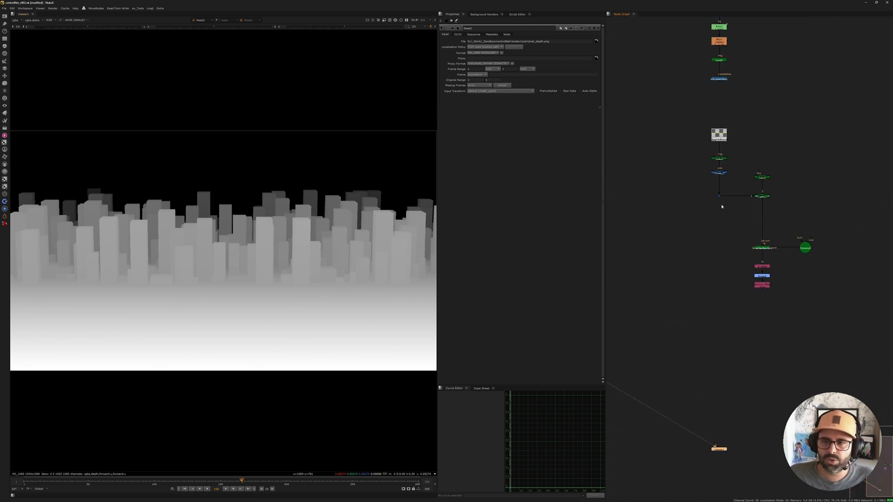
pyautogui.moveTo(717, 60); pyautogui.dragTo(693, 234, button='middle')
pyautogui.scroll(5, 683, 210)
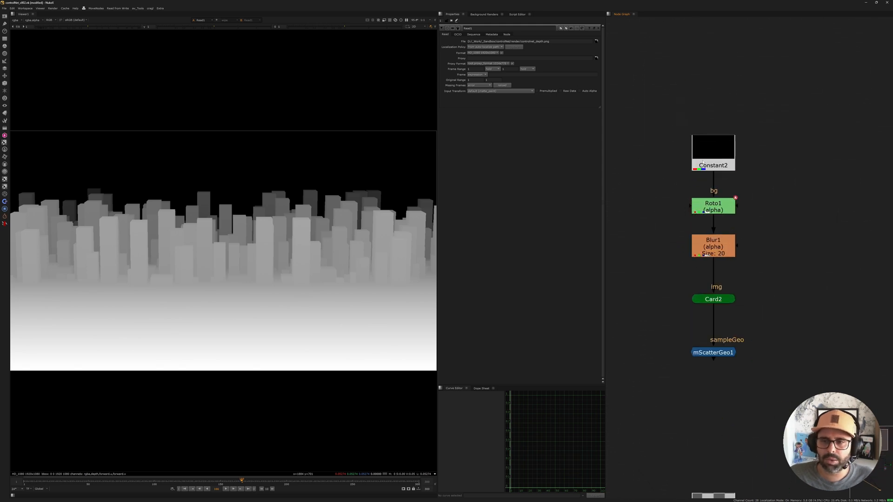
pyautogui.click(699, 165)
pyautogui.press('1')
# - Open the Roto1 properties and show its curved mask shape in the viewer's alpha channel
pyautogui.click(689, 154)
pyautogui.moveTo(690, 155); pyautogui.dragTo(660, 141, button='middle')
pyautogui.click(669, 191)
pyautogui.click(645, 153)
pyautogui.click(672, 192)
pyautogui.press('1')
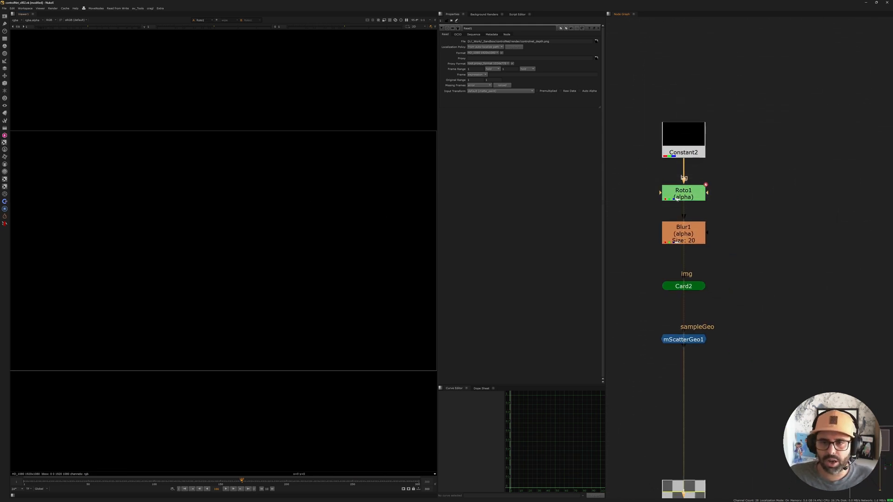
pyautogui.doubleClick(673, 192)
pyautogui.scroll(-3, 267, 256)
pyautogui.moveTo(267, 255); pyautogui.dragTo(321, 248, button='middle')
pyautogui.moveTo(296, 276); pyautogui.dragTo(296, 277, button='middle')
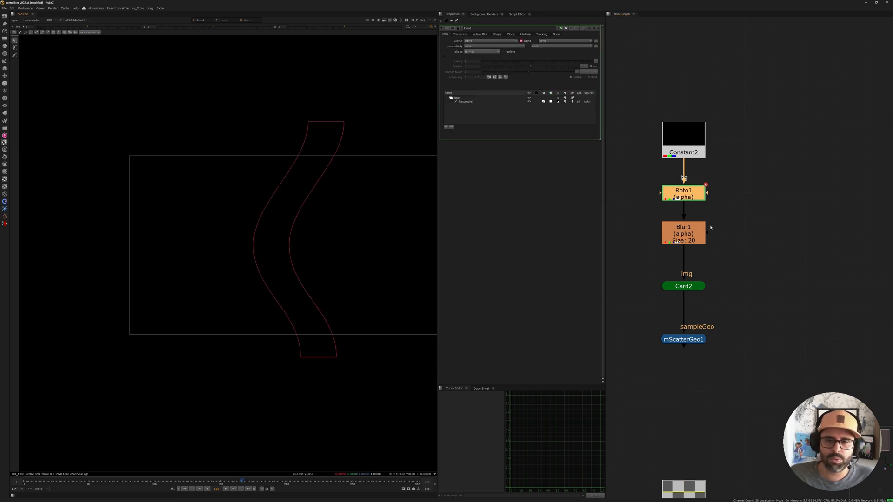
pyautogui.click(640, 209)
pyautogui.press('a')
pyautogui.moveTo(651, 242); pyautogui.dragTo(665, 211, button='middle')
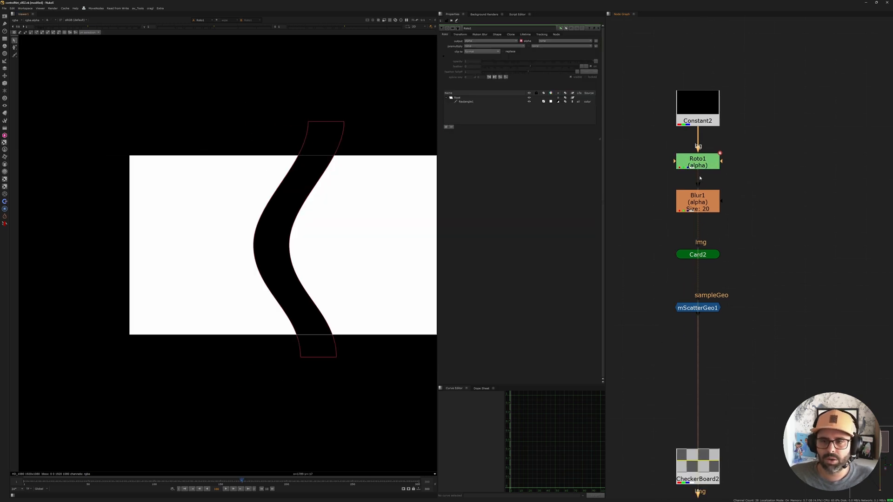
# - Show Blur1 in the viewer to check the softened edges of the roto mask
pyautogui.click(697, 200)
pyautogui.press('1')
pyautogui.click(620, 270)
# - Show Card2 in the viewer and examine the masked card from above in 3D
pyautogui.moveTo(619, 269); pyautogui.dragTo(623, 222, button='middle')
pyautogui.moveTo(657, 197); pyautogui.dragTo(768, 233)
pyautogui.scroll(1, 714, 224)
pyautogui.scroll(3, 714, 224)
pyautogui.press('1')
pyautogui.click(715, 225)
pyautogui.scroll(4, 208, 235)
pyautogui.click(253, 247)
pyautogui.press('f')
pyautogui.keyDown('alt'); pyautogui.moveTo(246, 247); pyautogui.dragTo(315, 226, button='middle'); pyautogui.keyUp('alt')
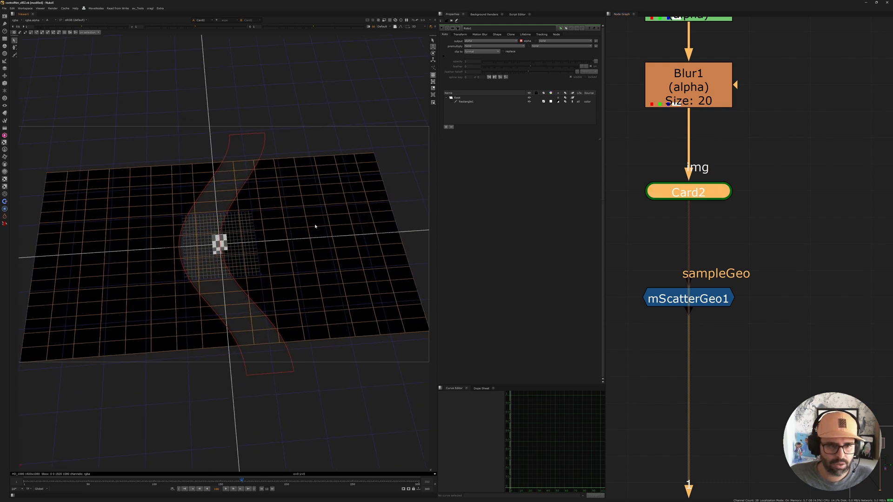
pyautogui.keyDown('ctrl'); pyautogui.moveTo(302, 149); pyautogui.dragTo(311, 209); pyautogui.keyUp('ctrl')
pyautogui.press('1')
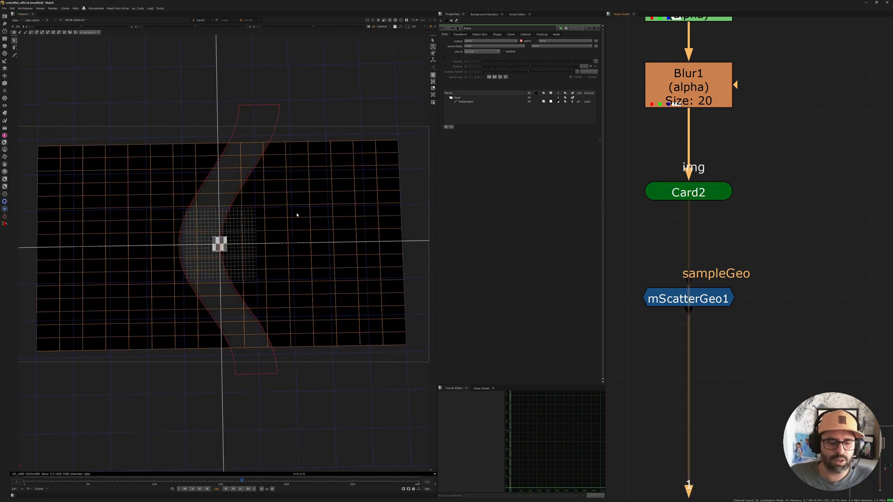
pyautogui.keyDown('ctrl'); pyautogui.moveTo(338, 213); pyautogui.dragTo(190, 302); pyautogui.keyUp('ctrl')
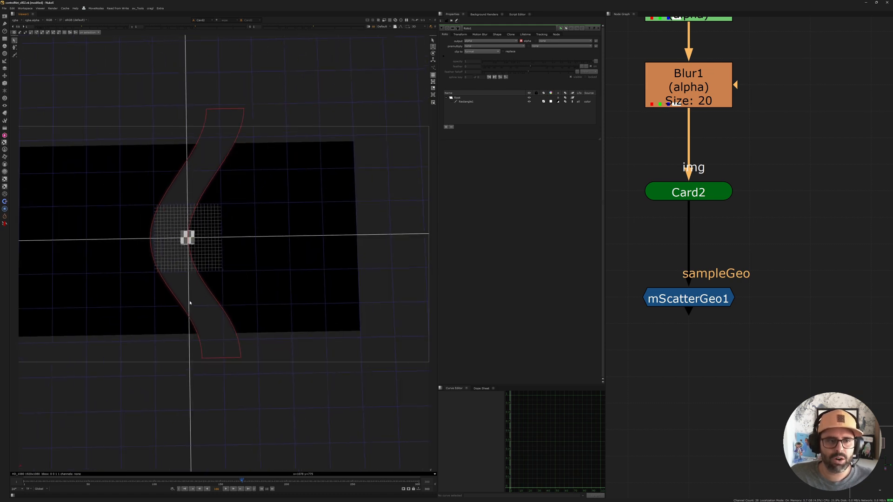
# - Compare the blurred alpha mask from Blur1 with the Card2 geometry in the viewer
pyautogui.scroll(-1, 665, 207)
pyautogui.moveTo(662, 232); pyautogui.dragTo(689, 286, button='middle')
pyautogui.press('1')
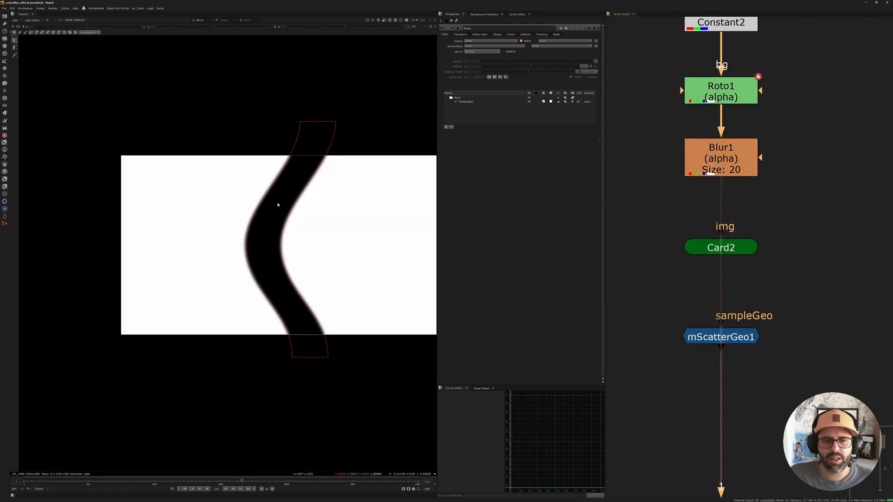
pyautogui.moveTo(660, 224); pyautogui.dragTo(654, 160, button='middle')
pyautogui.click(707, 182)
pyautogui.press('1')
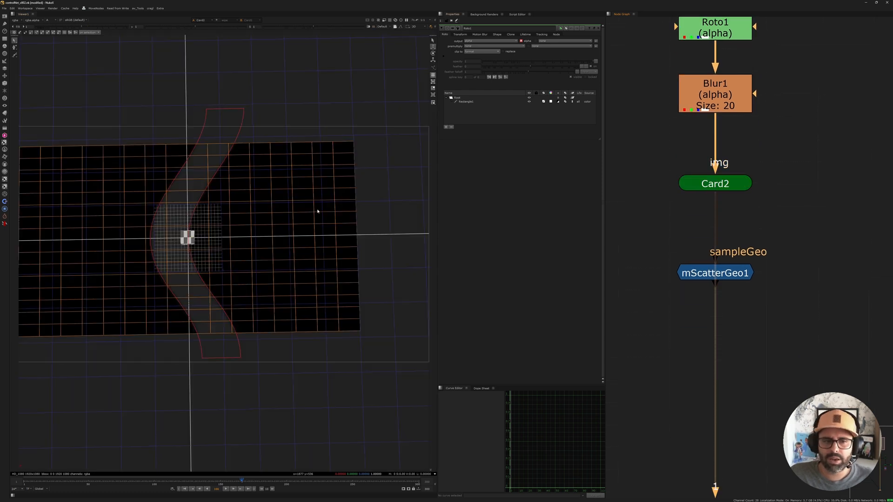
# - Open the mScatterGeo1 properties and check in the viewer how the Blur1 mask on the card drives the scatter density
pyautogui.moveTo(646, 209); pyautogui.dragTo(662, 173, button='middle')
pyautogui.doubleClick(731, 238)
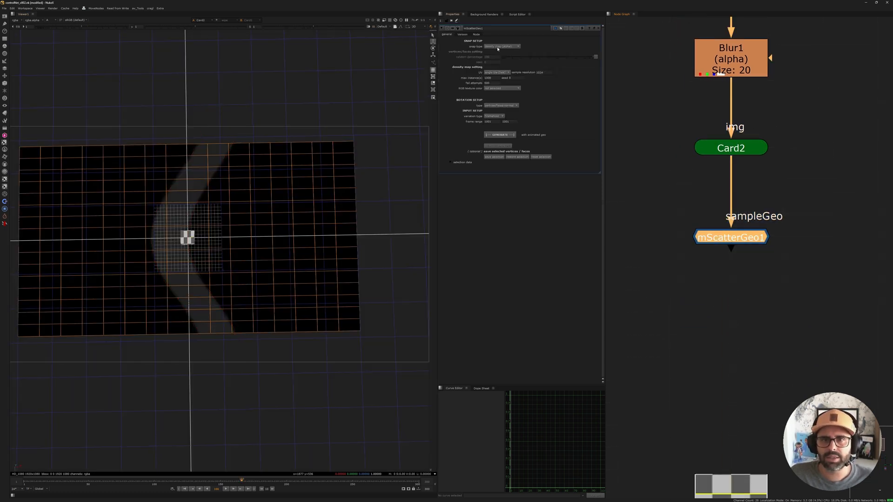
pyautogui.press('1')
pyautogui.click(716, 71)
pyautogui.press('1')
pyautogui.moveTo(164, 173); pyautogui.dragTo(209, 305)
pyautogui.moveTo(366, 183); pyautogui.dragTo(416, 294)
pyautogui.click(732, 238)
pyautogui.press('1')
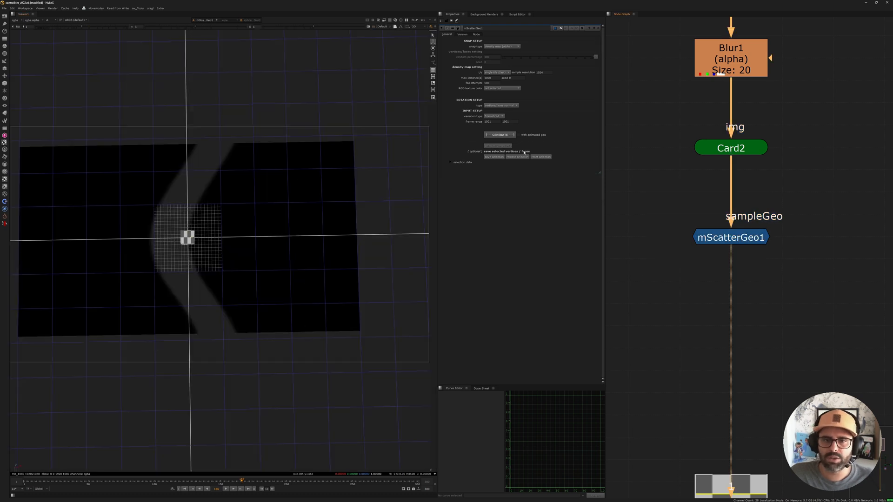
# - Show CheckerBoard2 in the viewer and enable the disabled Cube2 and mSnap_2 nodes below it
pyautogui.moveTo(685, 336); pyautogui.dragTo(632, 140, button='middle')
pyautogui.moveTo(698, 261); pyautogui.dragTo(718, 211, button='middle')
pyautogui.click(694, 263)
pyautogui.press('1')
pyautogui.moveTo(694, 267); pyautogui.dragTo(714, 174, button='middle')
pyautogui.moveTo(661, 243); pyautogui.dragTo(785, 301)
pyautogui.press('d')
pyautogui.moveTo(668, 317); pyautogui.dragTo(801, 372)
pyautogui.press('d')
pyautogui.scroll(2, 726, 346)
pyautogui.scroll(-1, 727, 346)
pyautogui.moveTo(651, 328); pyautogui.dragTo(804, 375)
pyautogui.scroll(-4, 799, 371)
pyautogui.moveTo(776, 216); pyautogui.dragTo(703, 112)
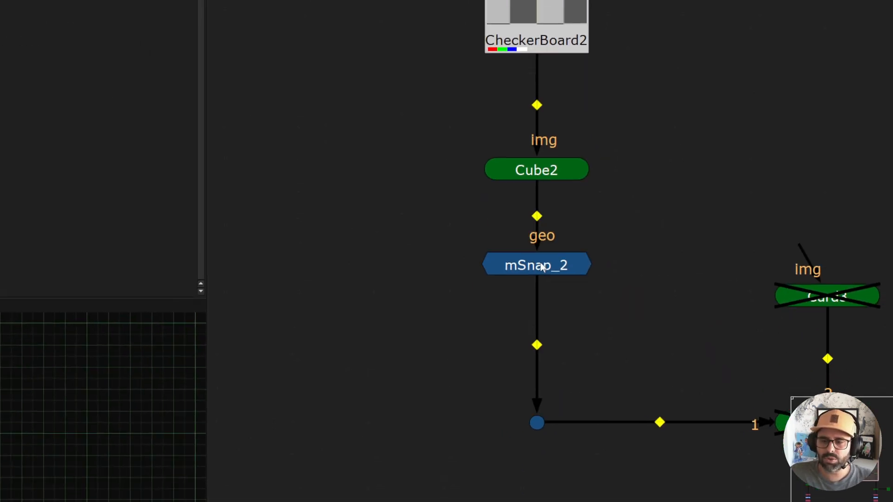
# - Show the Cube2 geometry in the 3D viewer and inspect it up close
pyautogui.click(541, 266)
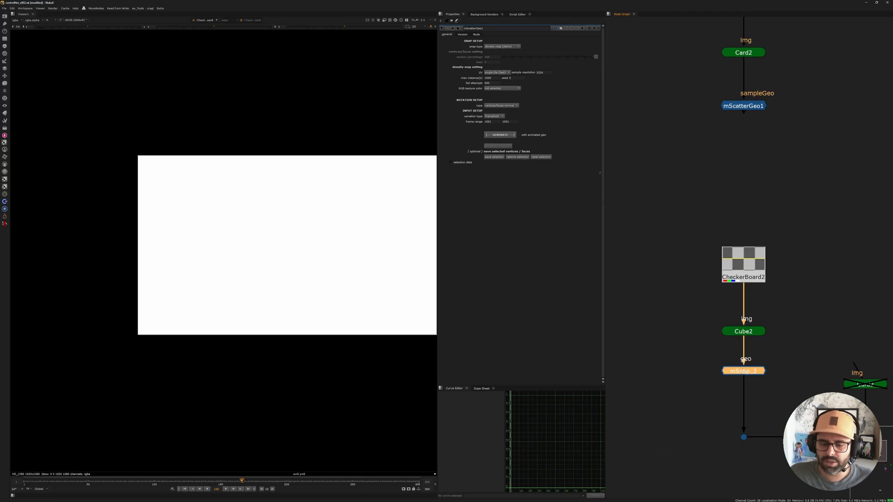
pyautogui.moveTo(743, 371); pyautogui.dragTo(736, 359, button='middle')
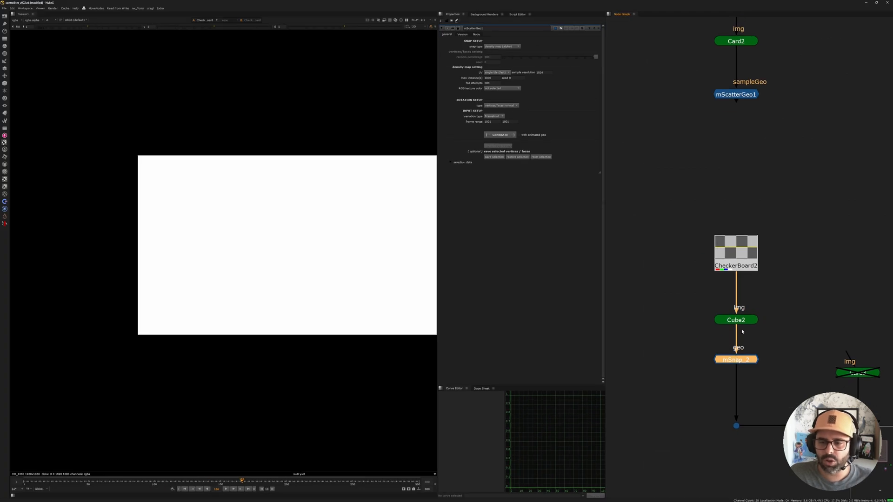
pyautogui.moveTo(742, 326); pyautogui.dragTo(731, 268, button='middle')
pyautogui.scroll(2, 731, 268)
pyautogui.moveTo(650, 205); pyautogui.dragTo(810, 267)
pyautogui.moveTo(677, 224); pyautogui.dragTo(764, 264)
pyautogui.press('1')
pyautogui.scroll(4, 212, 240)
pyautogui.moveTo(201, 236)
pyautogui.keyDown('ctrl'); pyautogui.mouseDown()
pyautogui.moveTo(229, 166)
pyautogui.moveTo(145, 208)
pyautogui.moveTo(196, 228)
pyautogui.mouseUp(); pyautogui.keyUp('ctrl')
# - Show the cubes scattered by mSnap_2 in the 3D viewer and open its random formation settings
pyautogui.moveTo(671, 287); pyautogui.dragTo(795, 346)
pyautogui.press('1')
pyautogui.click(785, 339)
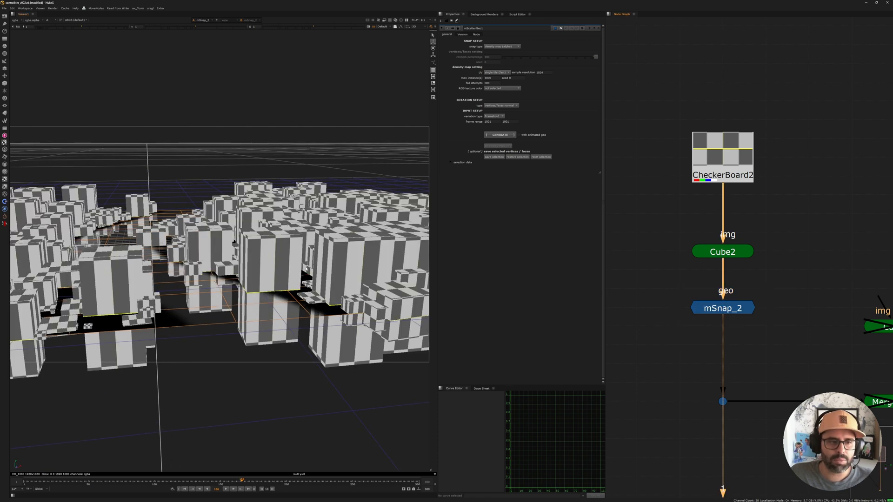
pyautogui.click(724, 308)
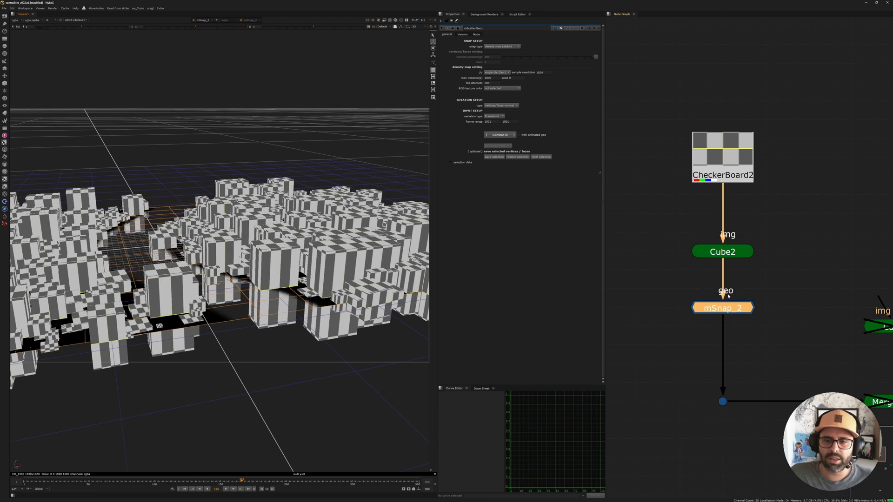
pyautogui.doubleClick(724, 308)
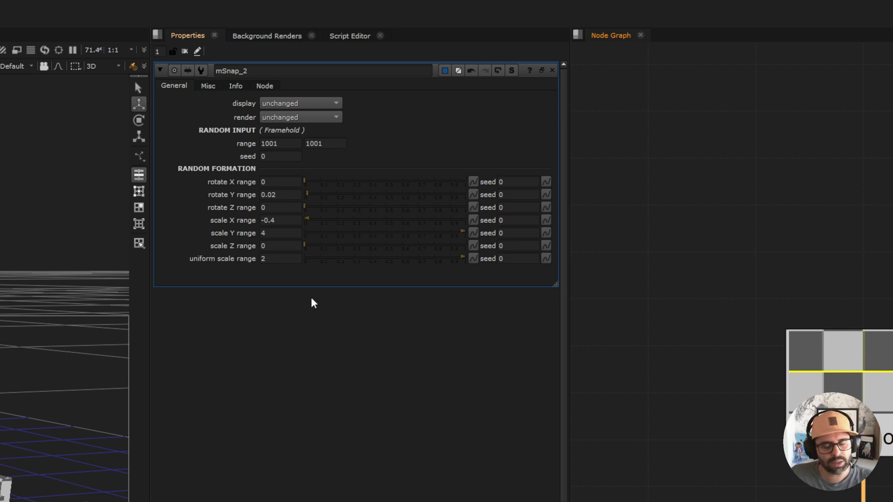
# - Enable the Card3 ground plane and the MergeGeo2 node, and show the merged city geometry in the viewer
pyautogui.moveTo(742, 279); pyautogui.dragTo(703, 195, button='middle')
pyautogui.scroll(-3, 703, 195)
pyautogui.moveTo(749, 219); pyautogui.dragTo(717, 208, button='middle')
pyautogui.click(758, 206)
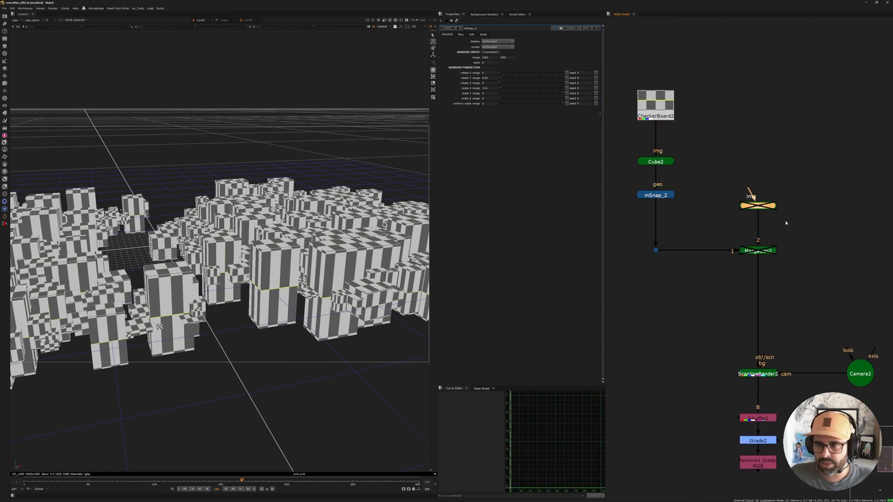
pyautogui.press('d')
pyautogui.keyDown('ctrl'); pyautogui.moveTo(307, 211); pyautogui.dragTo(258, 196); pyautogui.keyUp('ctrl')
pyautogui.click(762, 252)
pyautogui.press('1')
pyautogui.click(760, 251)
pyautogui.press('d')
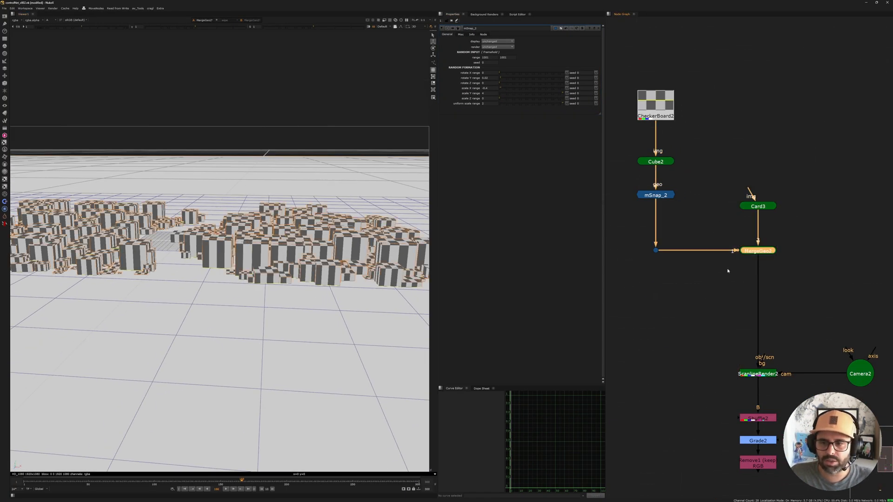
# - Show the ScanlineRender2 output in the viewer through the 2D camera view, fitted to the viewer
pyautogui.moveTo(728, 359); pyautogui.dragTo(724, 245, button='middle')
pyautogui.click(750, 261)
pyautogui.press('1')
pyautogui.press('Tab')
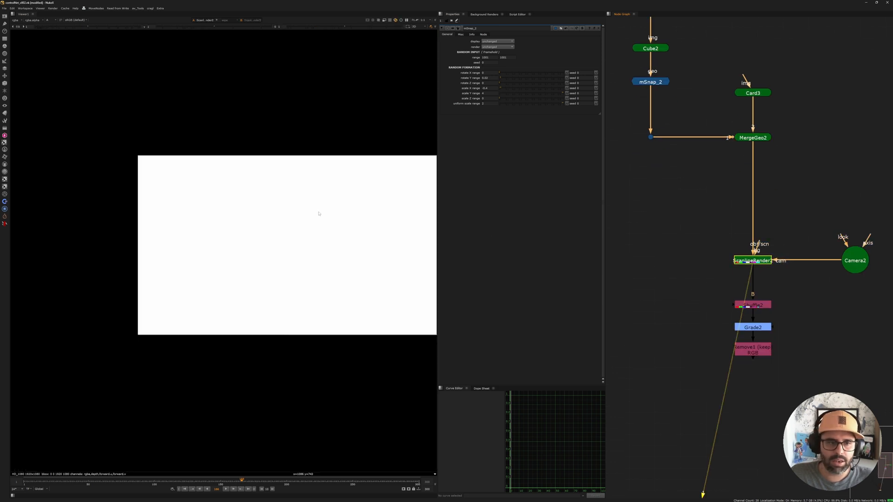
pyautogui.press('f')
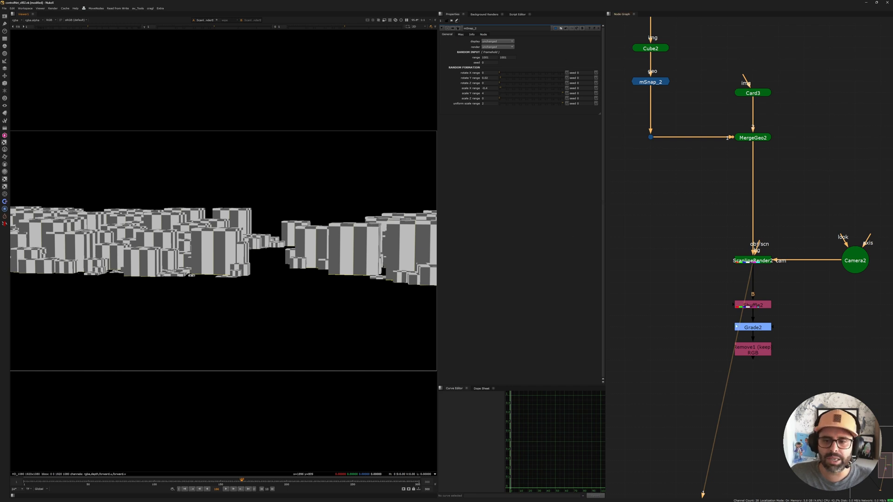
# - Show the depth pass from Grade2 and compare it with the ungraded output of Shuffle2
pyautogui.scroll(5, 736, 326)
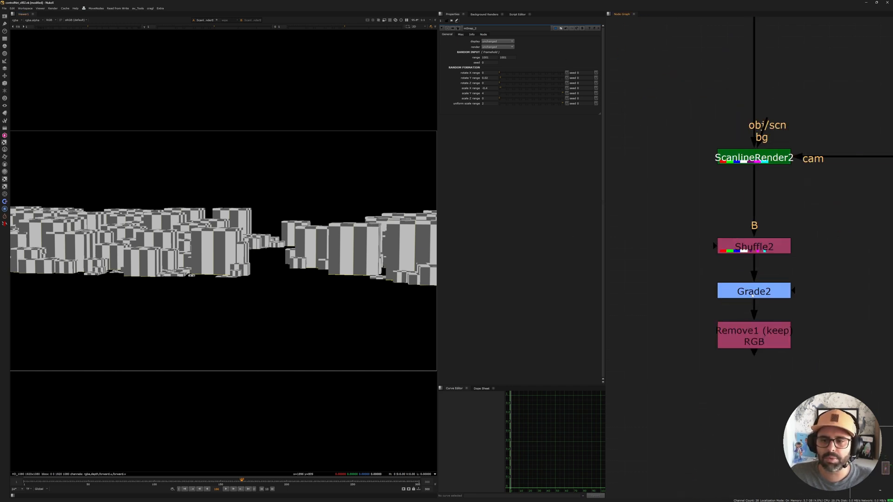
pyautogui.click(751, 294)
pyautogui.press('1')
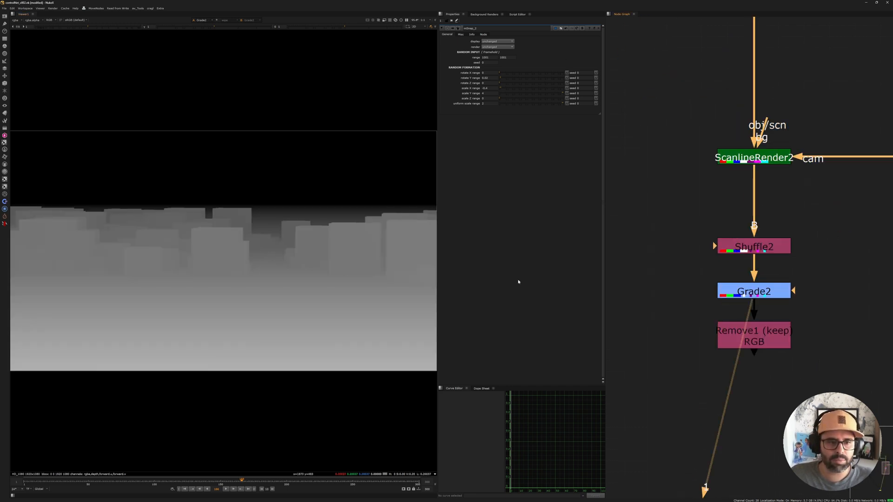
pyautogui.click(756, 247)
pyautogui.press('1')
pyautogui.click(697, 266)
pyautogui.moveTo(700, 264); pyautogui.dragTo(657, 227, button='middle')
pyautogui.moveTo(657, 227); pyautogui.dragTo(763, 273)
pyautogui.press('1')
# - Switch the viewer between Shuffle2 and Grade2, checking the depth values along the distant horizon
pyautogui.click(712, 210)
pyautogui.press('1')
pyautogui.click(713, 255)
pyautogui.press('1')
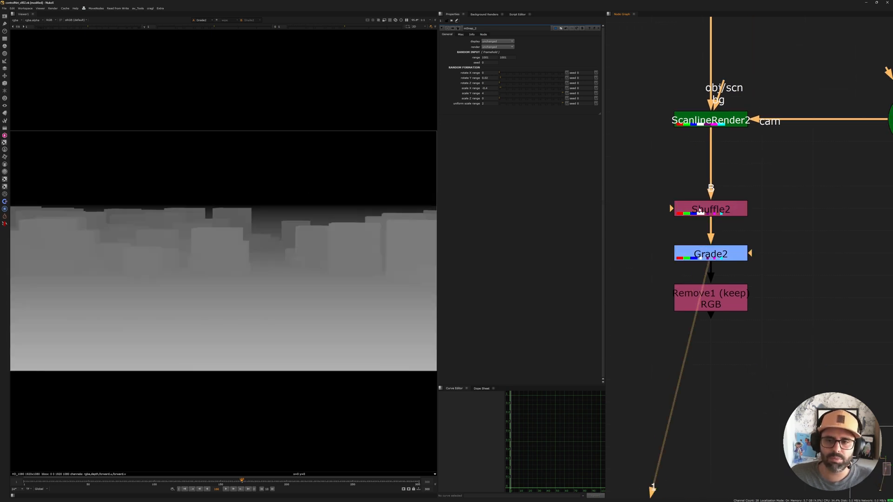
pyautogui.click(712, 211)
pyautogui.press('1')
pyautogui.keyDown('ctrl'); pyautogui.keyDown('shift'); pyautogui.moveTo(199, 190); pyautogui.dragTo(325, 201); pyautogui.keyUp('shift'); pyautogui.keyUp('ctrl')
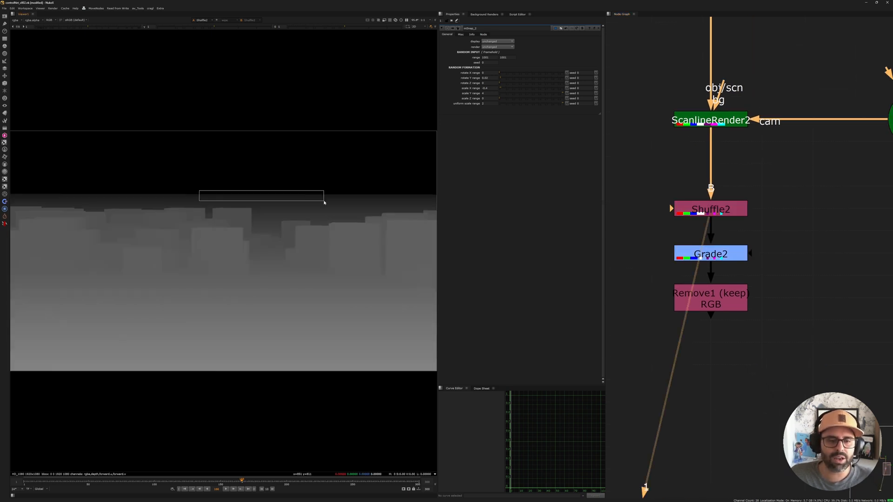
pyautogui.click(693, 254)
pyautogui.press('1')
# - Show the output of the Remove1 node, which keeps only RGB, in the viewer
pyautogui.click(668, 270)
pyautogui.moveTo(668, 270); pyautogui.dragTo(678, 215, button='middle')
pyautogui.click(704, 242)
pyautogui.press('1')
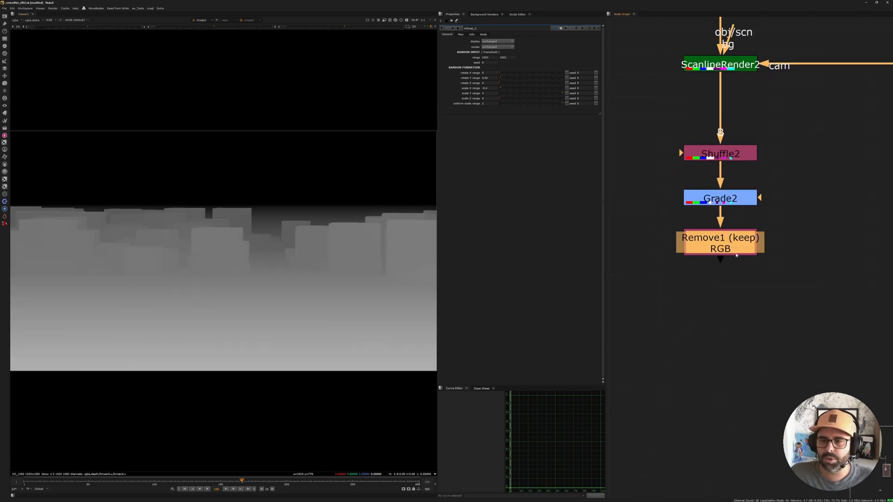
pyautogui.press('1')
pyautogui.click(712, 221)
pyautogui.scroll(-3, 712, 221)
pyautogui.moveTo(711, 221); pyautogui.dragTo(748, 258, button='middle')
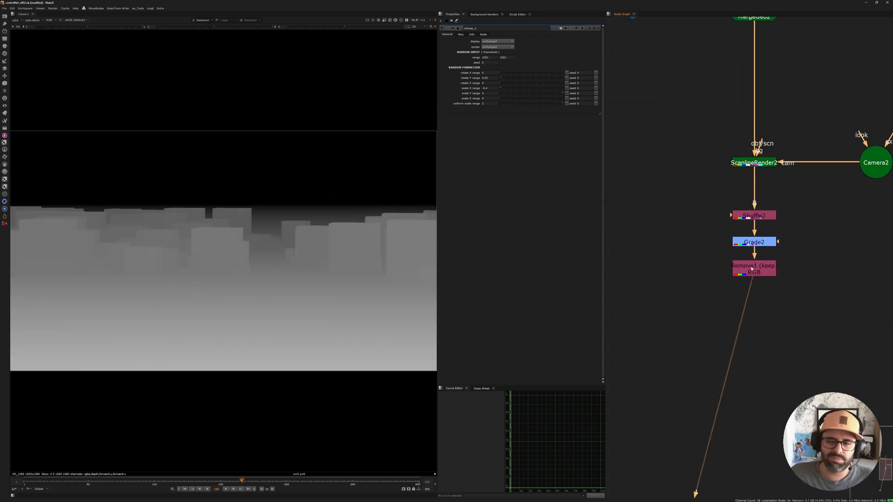
# - Frame the whole depth map in the viewer and capture it as a screenshot of that region
pyautogui.scroll(-1, 339, 209)
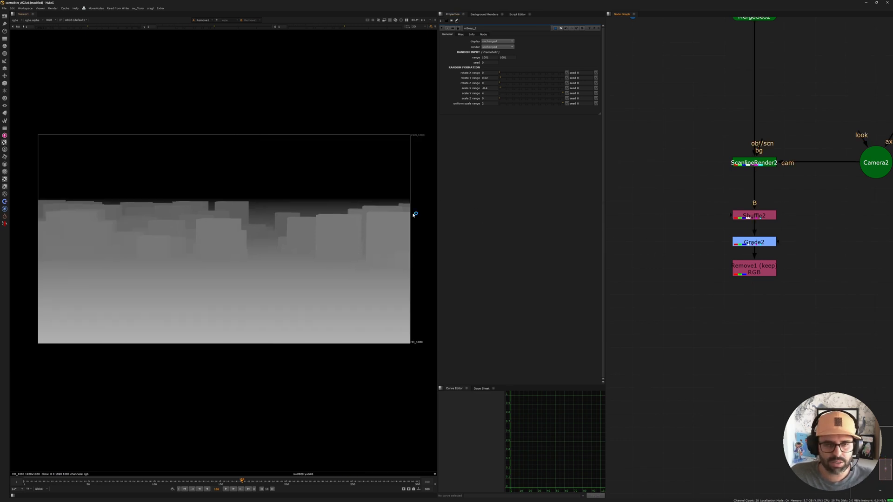
pyautogui.press('super+shift+s')
pyautogui.moveTo(41, 138); pyautogui.dragTo(410, 344)
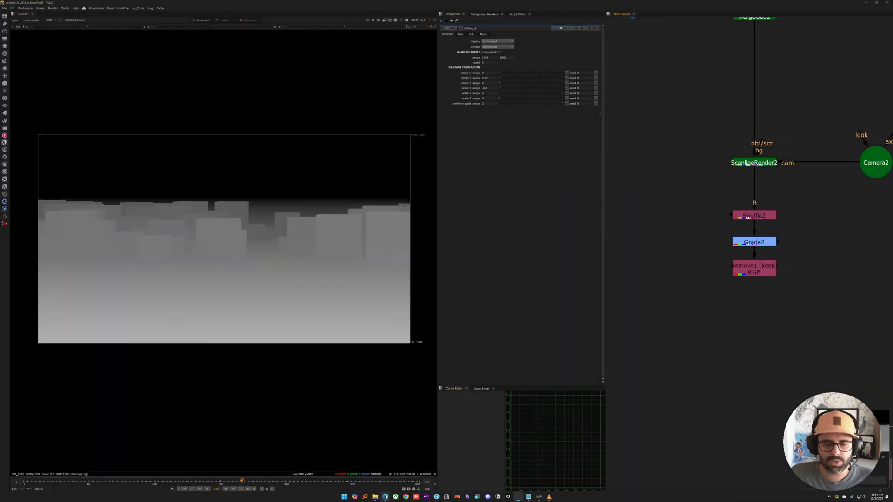
# - Switch to the ComfyUI workflow and inspect the depth map and available options of the Load Image node
pyautogui.click(386, 496)
pyautogui.scroll(4, 436, 299)
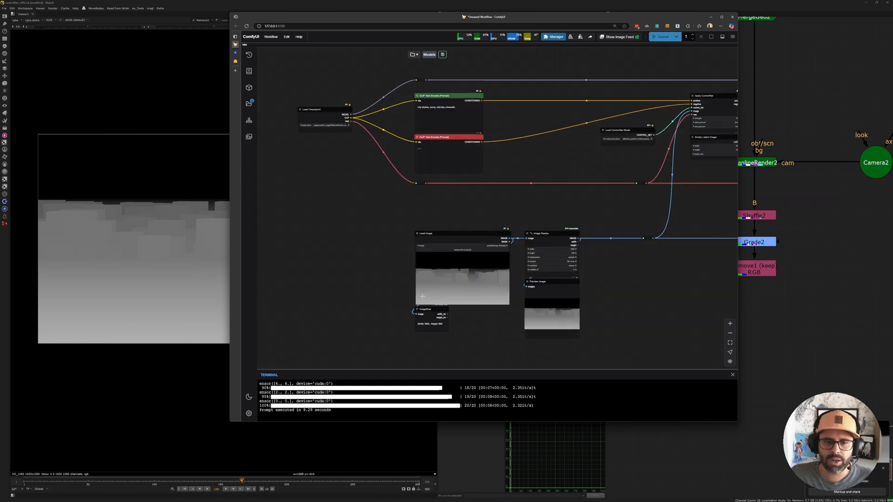
pyautogui.scroll(5, 449, 291)
pyautogui.click(425, 184)
pyautogui.rightClick(455, 190)
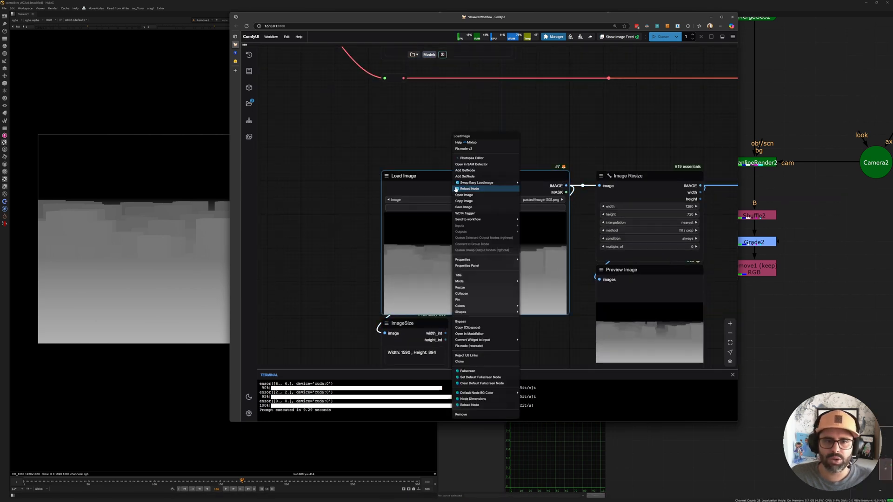
pyautogui.click(428, 182)
pyautogui.moveTo(469, 180); pyautogui.dragTo(469, 180)
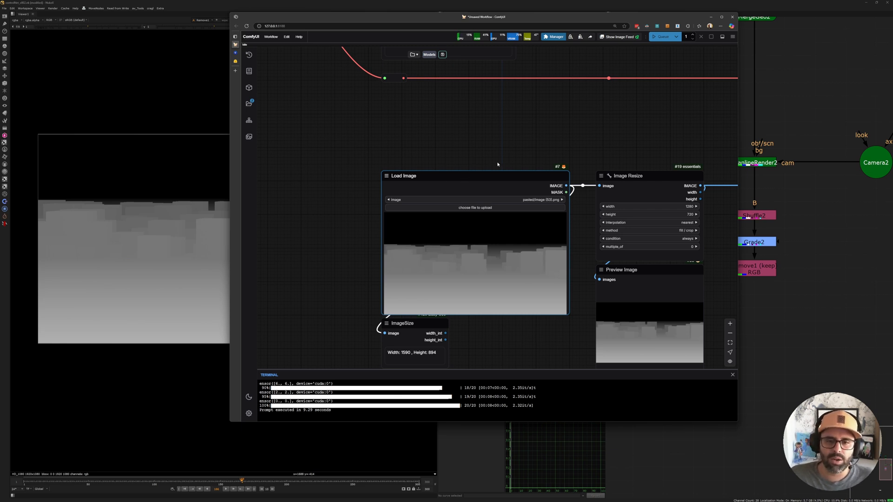
# - Survey the workflow from the Load Image node through ControlNet to the generated city image
pyautogui.scroll(-2, 404, 198)
pyautogui.moveTo(404, 199); pyautogui.dragTo(391, 217)
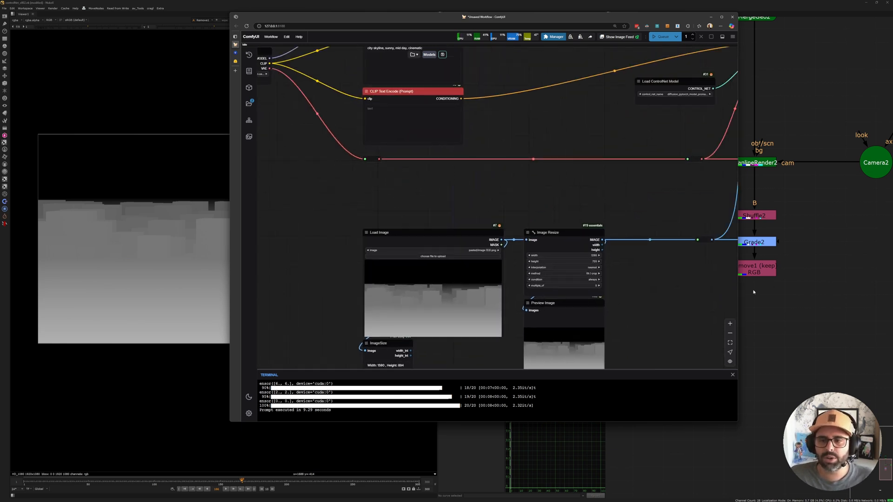
pyautogui.moveTo(299, 124); pyautogui.dragTo(423, 238)
pyautogui.scroll(-3, 482, 268)
pyautogui.moveTo(603, 302); pyautogui.dragTo(474, 229)
pyautogui.scroll(-3, 475, 229)
pyautogui.scroll(-3, 510, 228)
pyautogui.moveTo(654, 242); pyautogui.dragTo(508, 235)
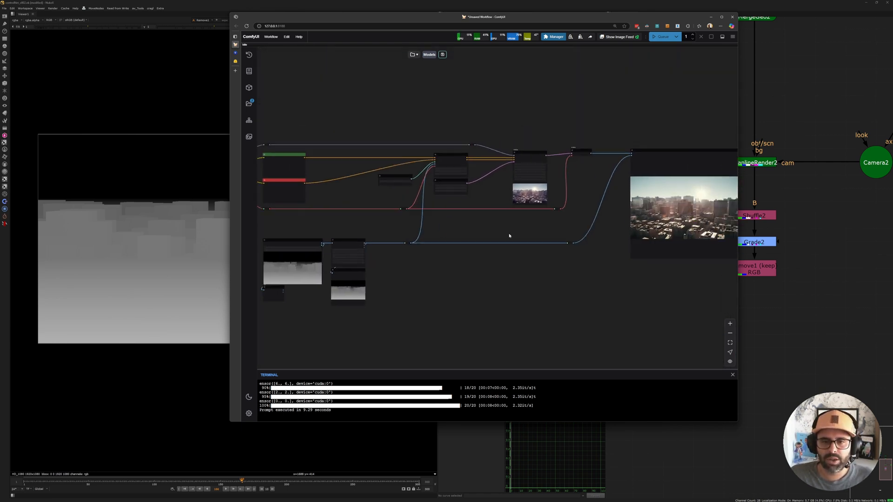
pyautogui.scroll(-2, 508, 236)
# - Maximize the ComfyUI window and trace the workflow from the Image Comparer back to Load Checkpoint
pyautogui.click(721, 18)
pyautogui.moveTo(384, 237); pyautogui.dragTo(588, 278)
pyautogui.scroll(4, 410, 259)
pyautogui.scroll(3, 410, 259)
pyautogui.moveTo(426, 263); pyautogui.dragTo(495, 268)
pyautogui.moveTo(648, 276); pyautogui.dragTo(417, 257)
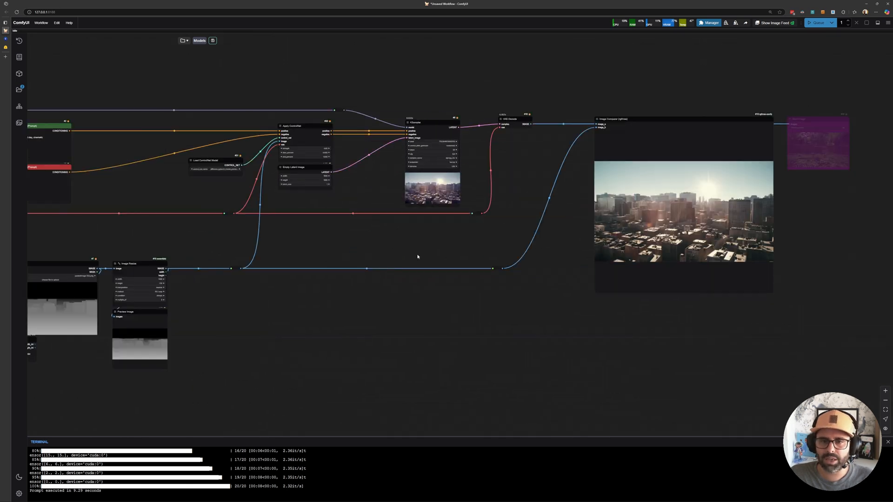
pyautogui.moveTo(192, 229); pyautogui.dragTo(418, 261)
pyautogui.moveTo(313, 259); pyautogui.dragTo(412, 262)
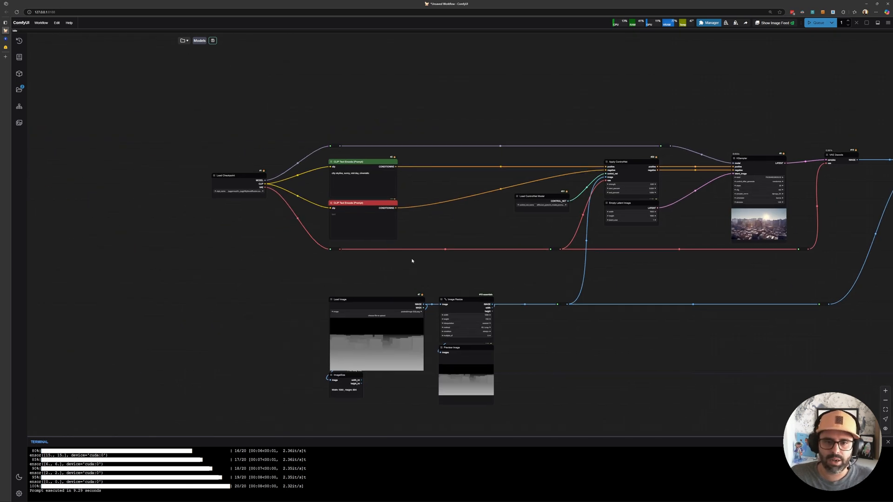
# - Examine the Load Checkpoint node and its selected checkpoint model up close
pyautogui.scroll(7, 262, 210)
pyautogui.moveTo(261, 210); pyautogui.dragTo(485, 321)
pyautogui.scroll(2, 424, 254)
pyautogui.scroll(5, 382, 210)
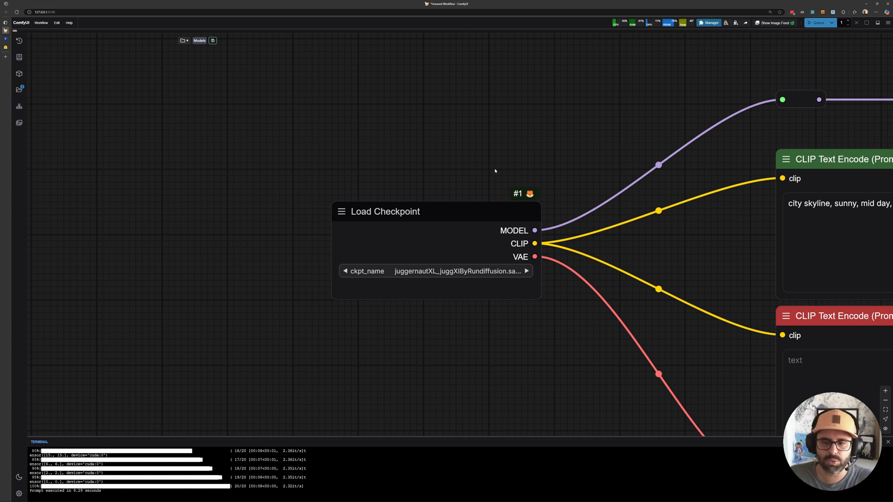
pyautogui.scroll(-3, 505, 177)
pyautogui.scroll(-2, 534, 173)
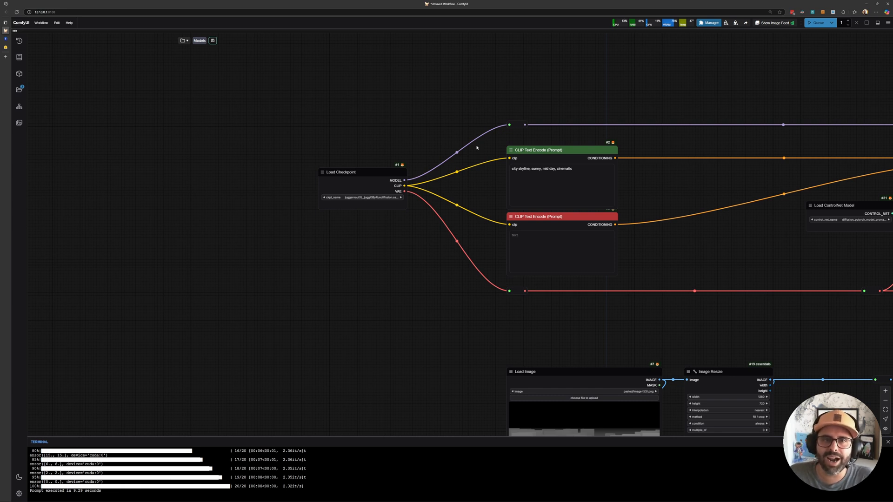
# - Review the prompt, Load Image, Image Resize and ControlNet nodes together
pyautogui.moveTo(788, 225); pyautogui.dragTo(518, 184)
pyautogui.moveTo(375, 282); pyautogui.dragTo(414, 218)
pyautogui.moveTo(339, 211); pyautogui.dragTo(355, 218)
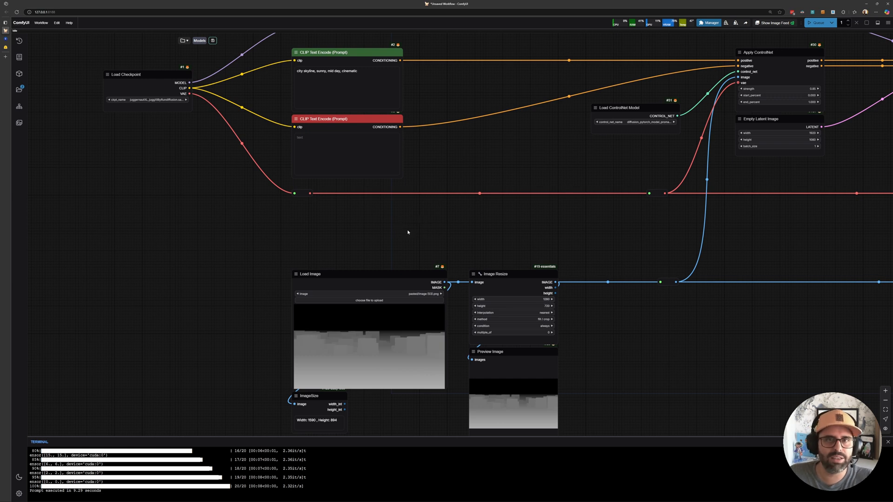
# - Revisit the Load Checkpoint model and switch to the Juggernaut XL page on Civitai, enlarging it to read the details
pyautogui.moveTo(329, 230); pyautogui.dragTo(342, 242, button='middle')
pyautogui.moveTo(281, 163); pyautogui.dragTo(381, 236, button='middle')
pyautogui.scroll(4, 260, 188)
pyautogui.moveTo(226, 193); pyautogui.dragTo(304, 245, button='middle')
pyautogui.scroll(4, 304, 245)
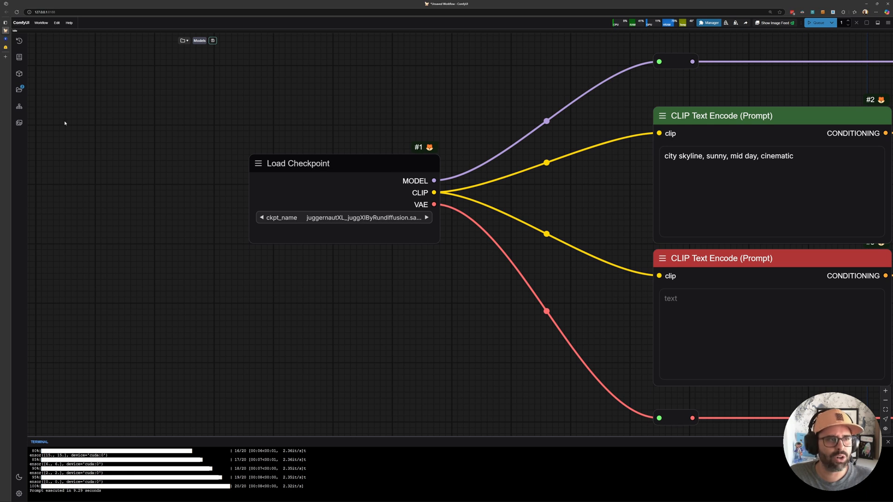
pyautogui.click(6, 39)
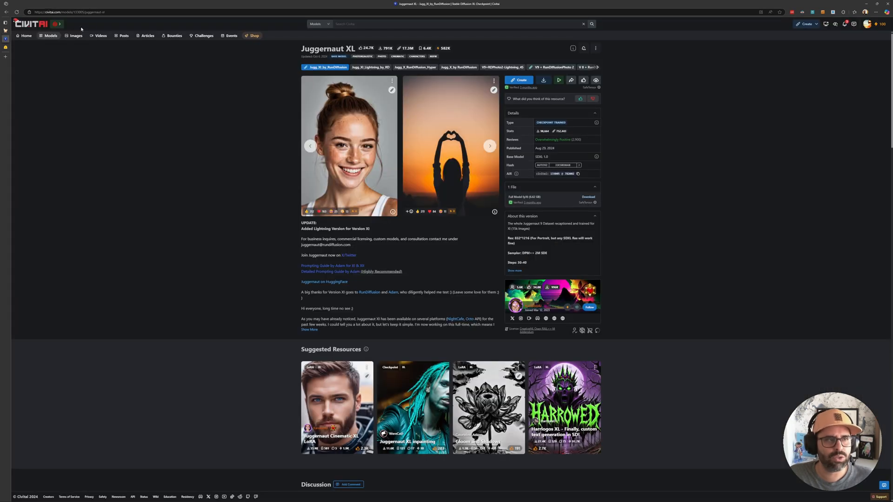
pyautogui.keyDown('ctrl'); pyautogui.scroll(2, 238, 110); pyautogui.keyUp('ctrl')
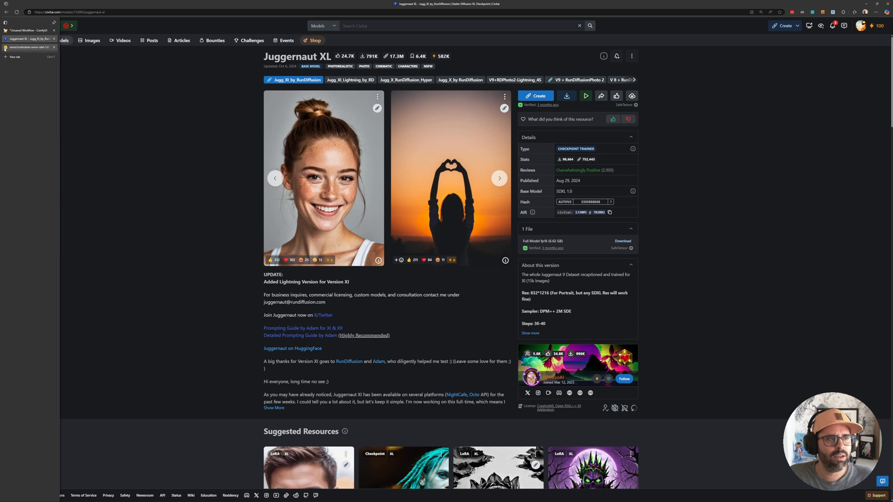
# - Switch to the controlnet-union-sdxl-1.0 page on Hugging Face and open its list of files and versions
pyautogui.click(24, 47)
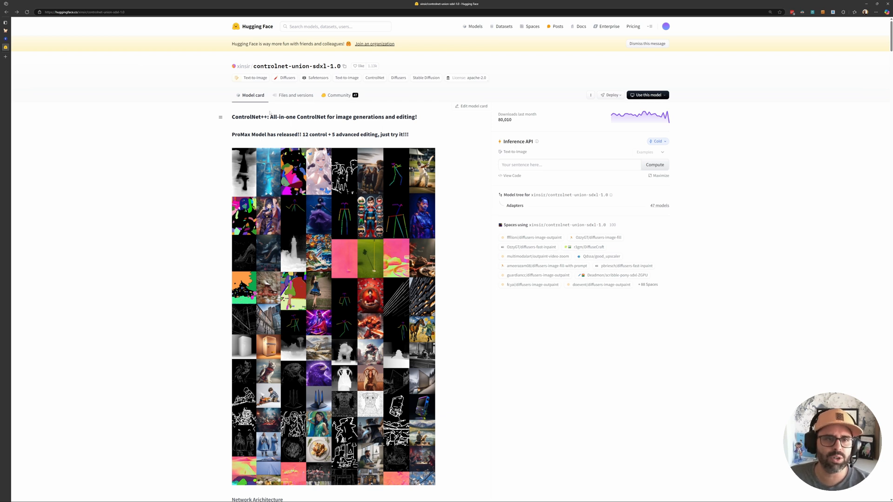
pyautogui.click(288, 94)
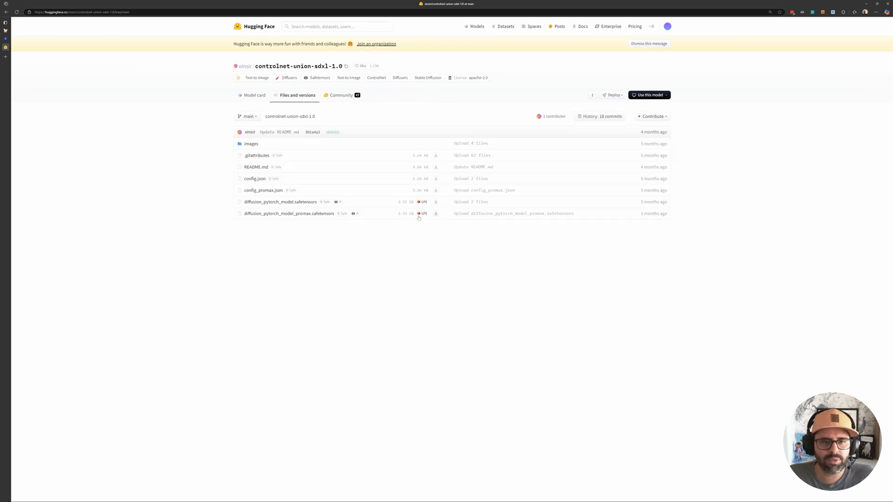
# - Switch back to the ComfyUI workflow and review the Load Checkpoint node with its connections to both prompt nodes
pyautogui.click(18, 31)
pyautogui.moveTo(444, 312); pyautogui.dragTo(325, 197)
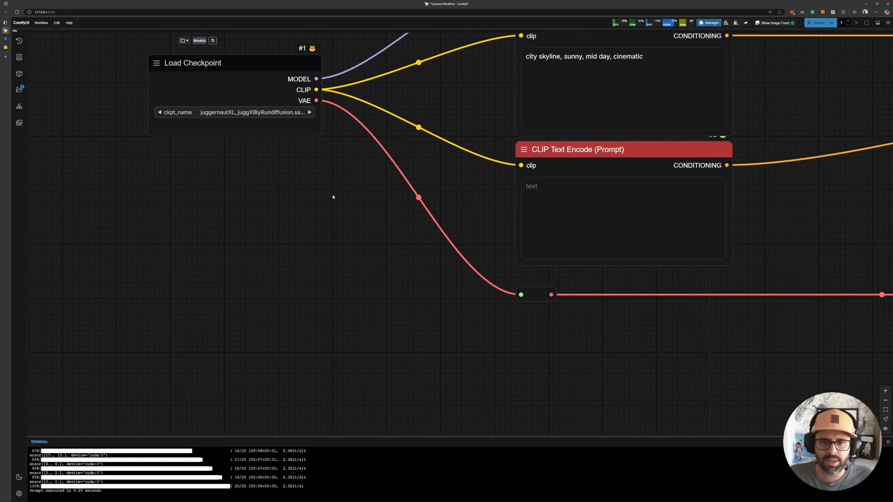
pyautogui.scroll(-6, 365, 214)
pyautogui.moveTo(393, 232); pyautogui.dragTo(335, 211)
pyautogui.scroll(-2, 325, 201)
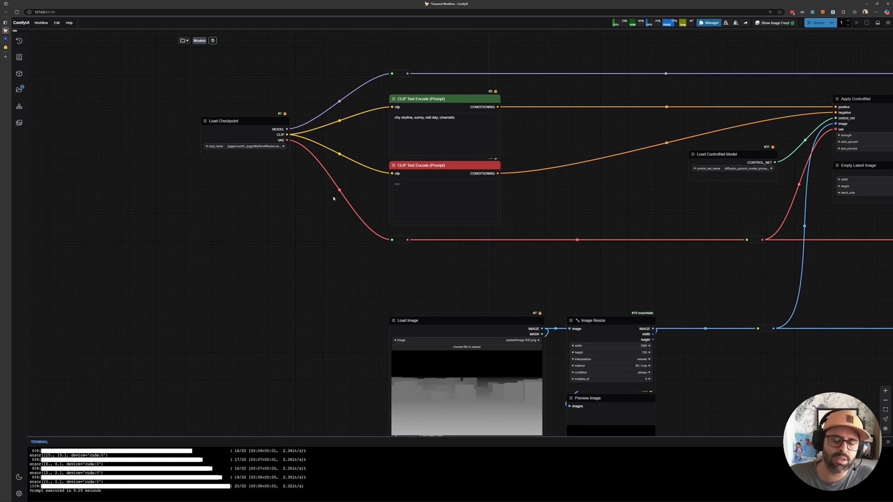
pyautogui.moveTo(349, 148); pyautogui.dragTo(335, 191)
pyautogui.scroll(4, 341, 172)
pyautogui.scroll(-4, 342, 167)
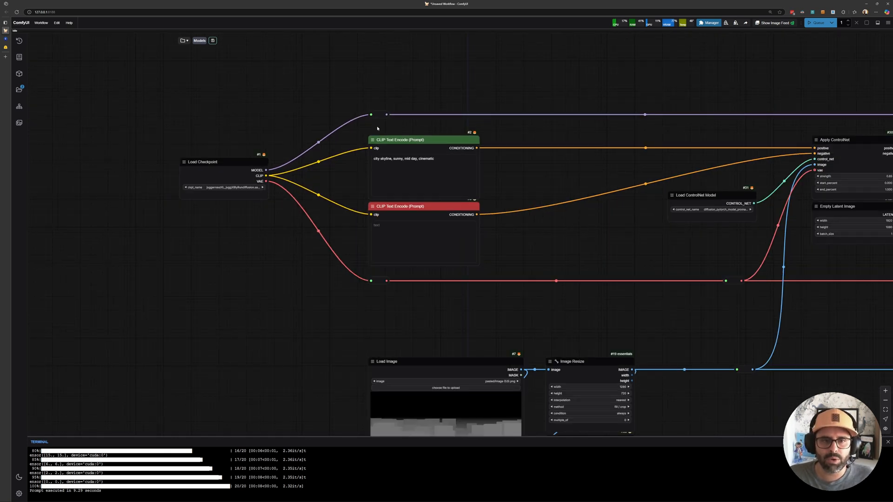
# - Examine the positive prompt in the green CLIP Text Encode node up close
pyautogui.scroll(2, 390, 151)
pyautogui.scroll(1, 370, 173)
pyautogui.moveTo(451, 157); pyautogui.dragTo(353, 159)
pyautogui.click(352, 159)
pyautogui.scroll(3, 342, 163)
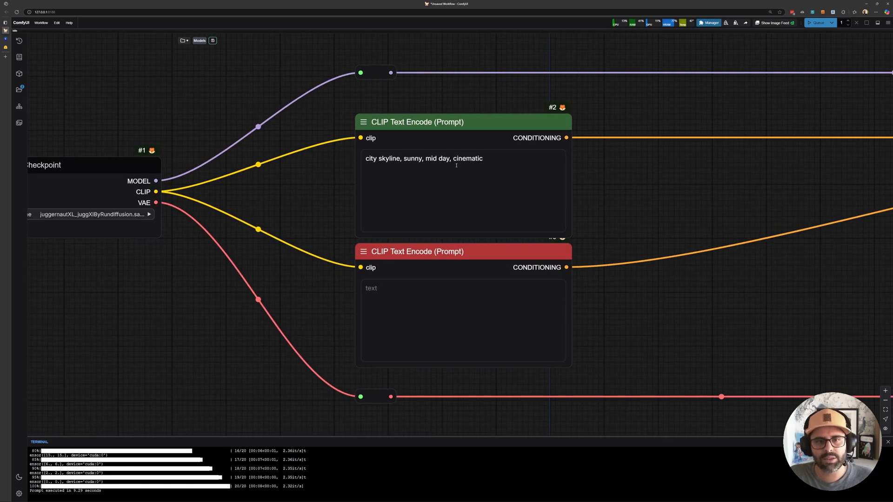
pyautogui.scroll(-4, 649, 186)
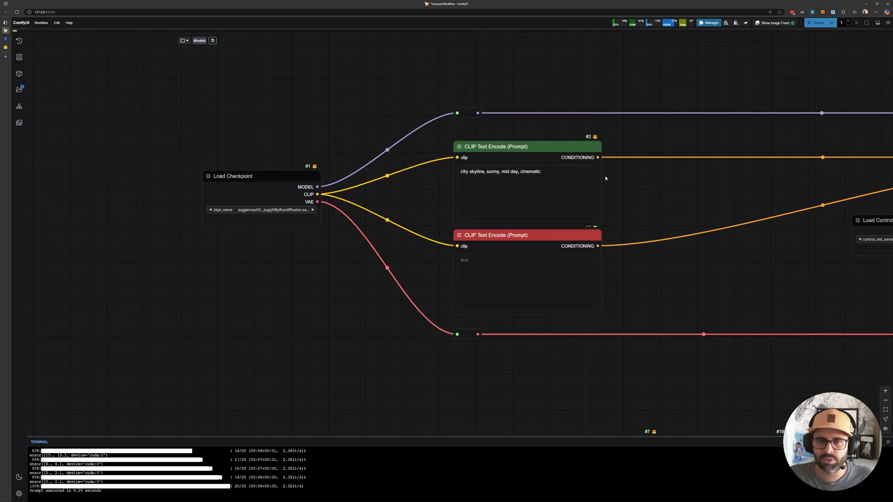
# - Highlight the word "cinematic" in the positive prompt text
pyautogui.scroll(5, 638, 196)
pyautogui.moveTo(497, 159); pyautogui.dragTo(472, 156)
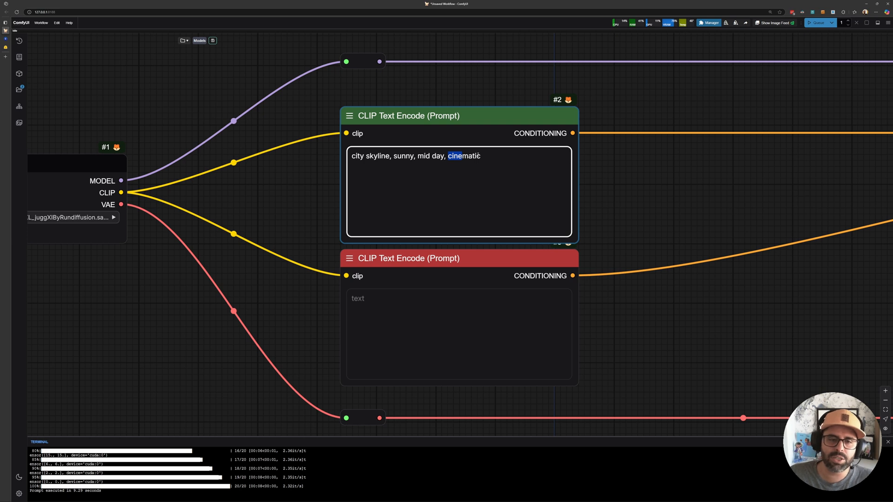
pyautogui.moveTo(448, 157); pyautogui.dragTo(486, 161)
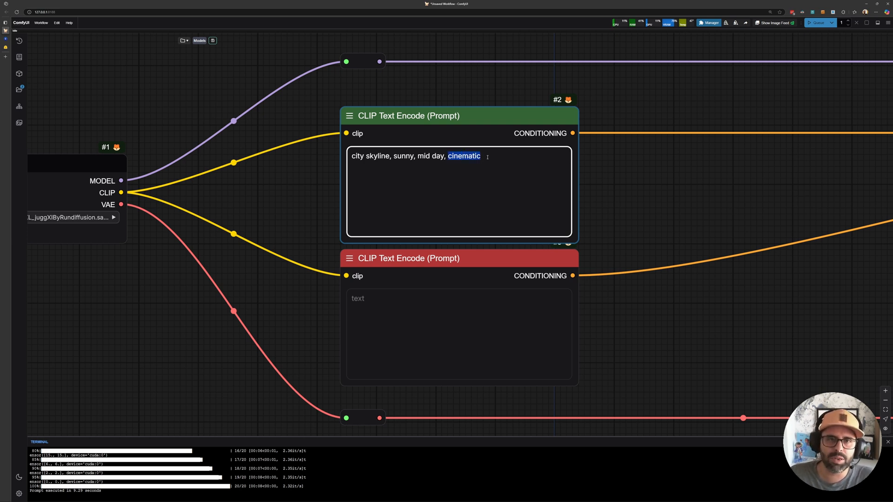
pyautogui.click(496, 163)
pyautogui.moveTo(448, 157); pyautogui.dragTo(503, 158)
pyautogui.scroll(-8, 636, 158)
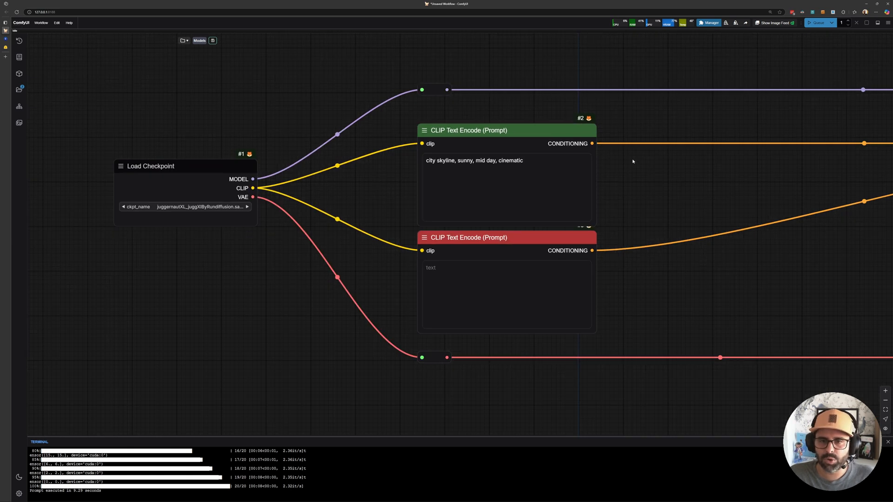
# - Inspect the negative prompt field in the red CLIP Text Encode node and where its conditioning goes
pyautogui.moveTo(601, 197); pyautogui.dragTo(489, 108)
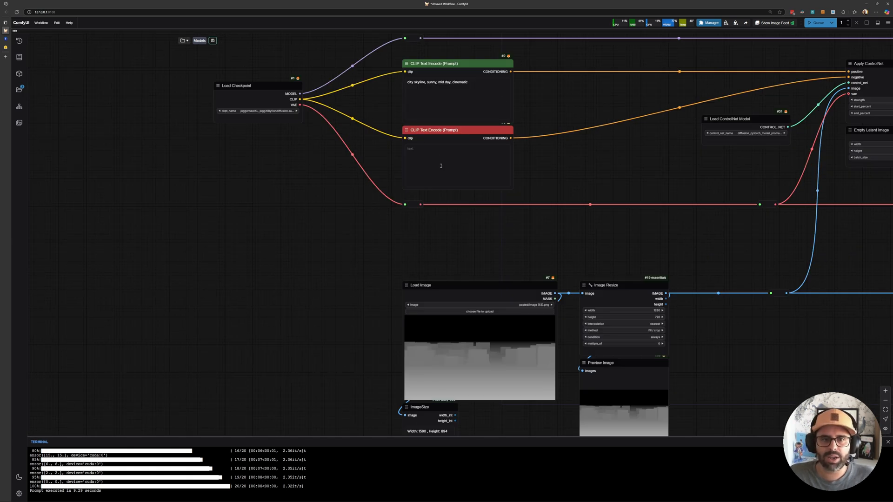
pyautogui.click(487, 168)
pyautogui.moveTo(556, 160); pyautogui.dragTo(568, 187)
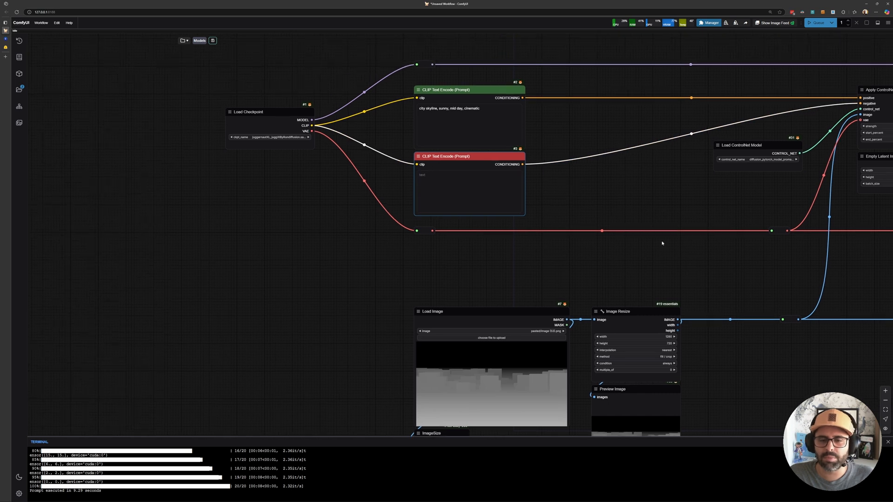
pyautogui.click(444, 175)
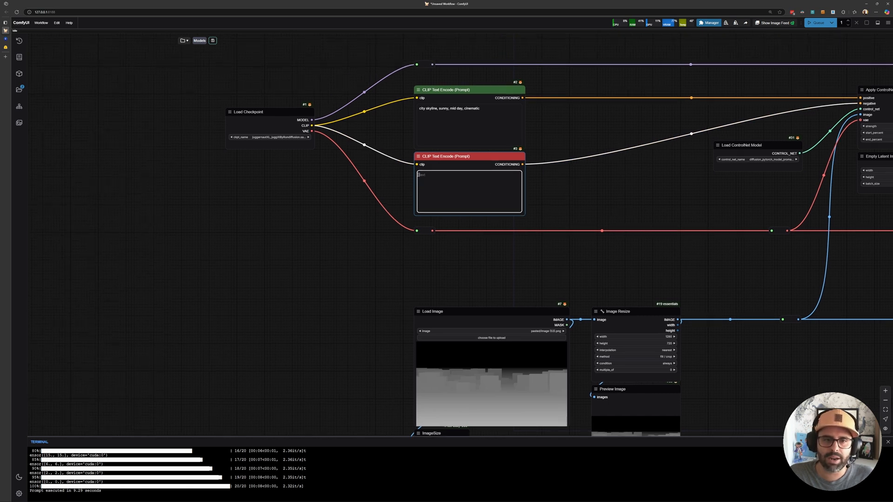
pyautogui.moveTo(619, 189); pyautogui.dragTo(592, 216)
pyautogui.moveTo(527, 146); pyautogui.dragTo(534, 169)
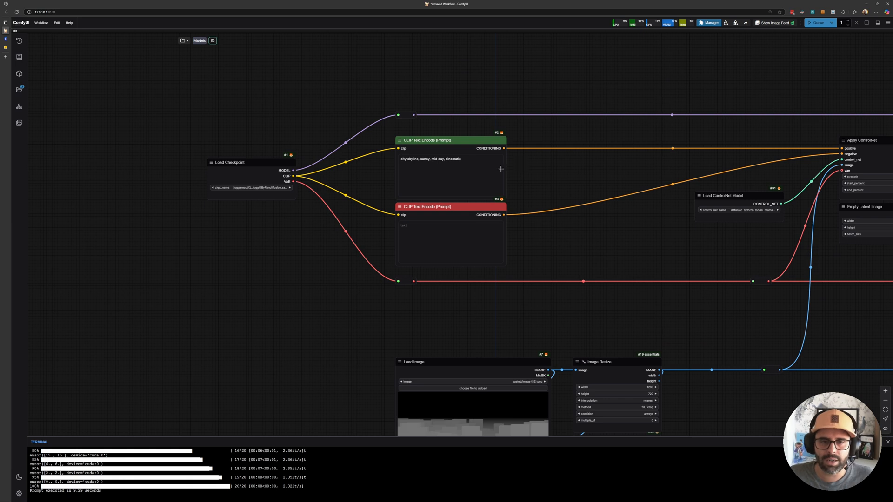
# - Look over the depth map's Load Image and Image Resize nodes, followed by the two ControlNet nodes
pyautogui.moveTo(590, 214); pyautogui.dragTo(542, 128)
pyautogui.moveTo(524, 167); pyautogui.dragTo(553, 56)
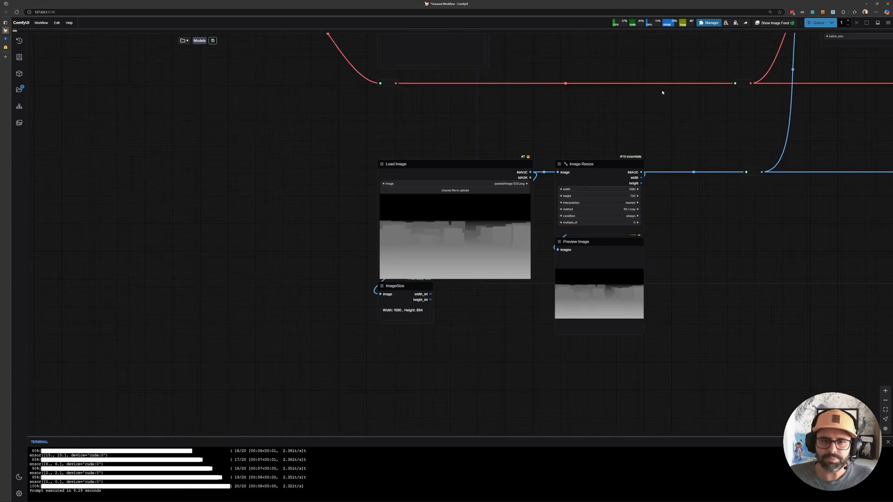
pyautogui.moveTo(704, 35); pyautogui.dragTo(570, 185)
pyautogui.scroll(3, 570, 185)
pyautogui.moveTo(499, 188); pyautogui.dragTo(416, 235)
pyautogui.scroll(1, 416, 234)
pyautogui.moveTo(538, 156); pyautogui.dragTo(483, 172)
pyautogui.scroll(3, 507, 168)
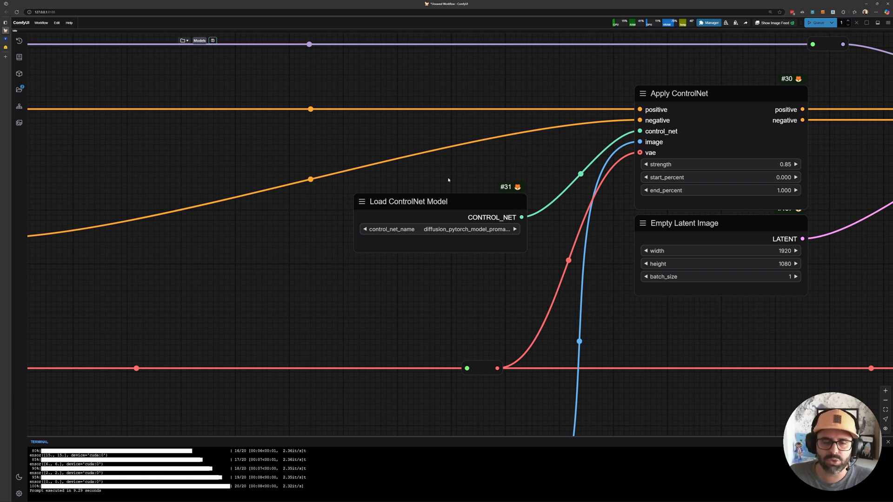
# - Examine the model selected in the Load ControlNet Model node and how it feeds Apply ControlNet
pyautogui.scroll(-6, 395, 217)
pyautogui.moveTo(205, 367); pyautogui.dragTo(405, 229)
pyautogui.scroll(4, 320, 342)
pyautogui.moveTo(725, 38); pyautogui.dragTo(493, 253)
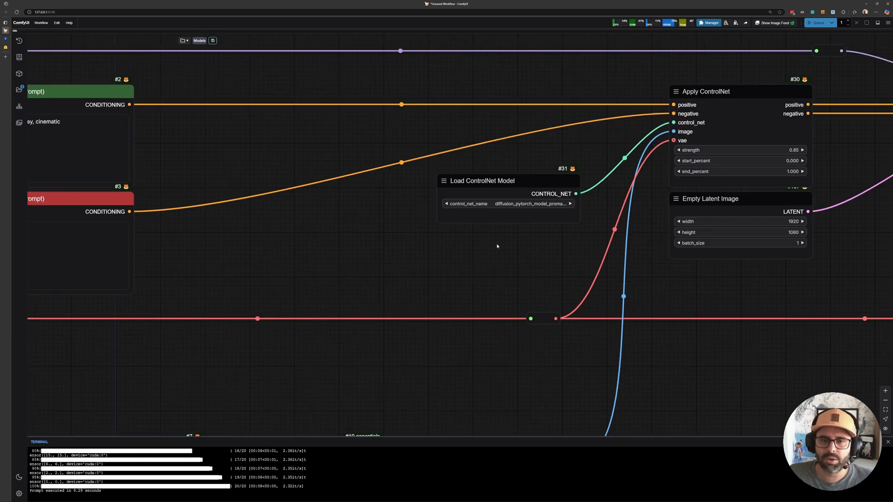
pyautogui.scroll(6, 517, 193)
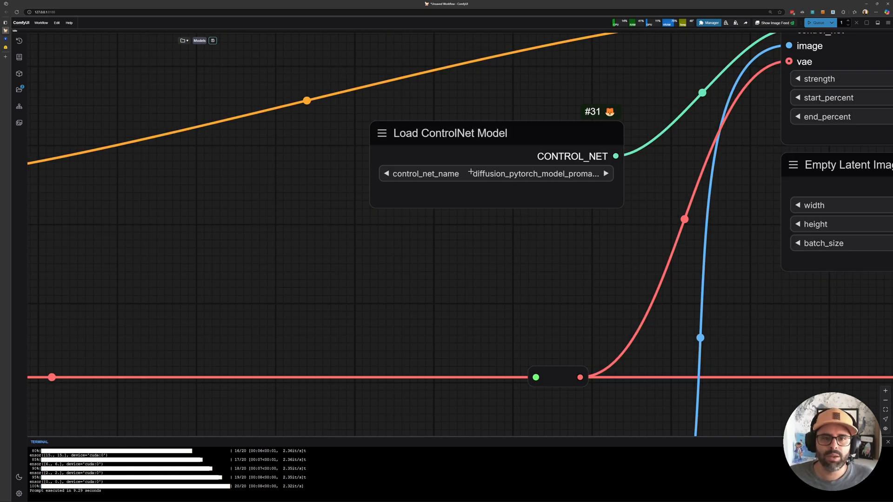
pyautogui.moveTo(564, 114); pyautogui.dragTo(448, 176)
pyautogui.scroll(-4, 510, 133)
pyautogui.moveTo(530, 122); pyautogui.dragTo(429, 140)
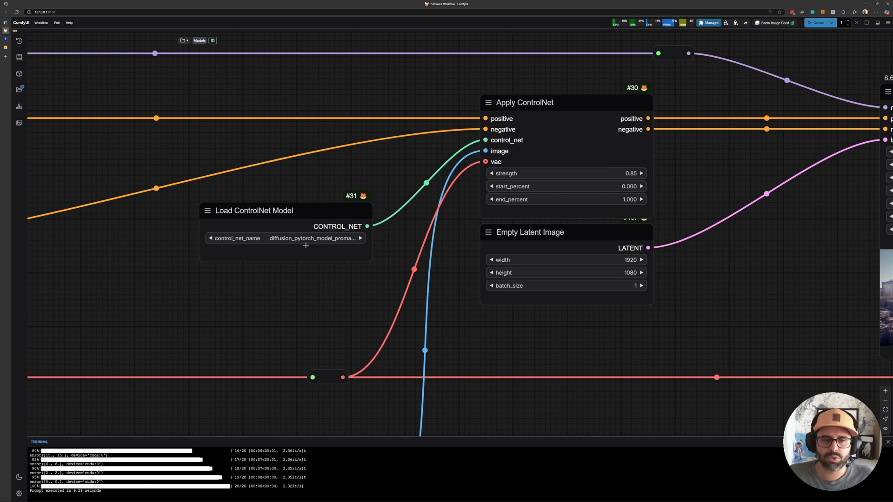
pyautogui.scroll(-4, 305, 265)
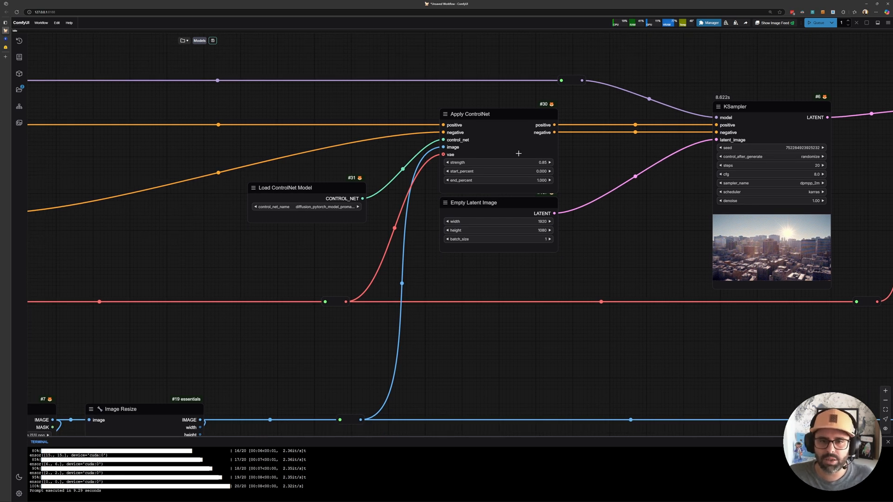
# - Move the Empty Latent Image node slightly down to leave a gap below Apply ControlNet
pyautogui.scroll(8, 518, 153)
pyautogui.scroll(-10, 555, 153)
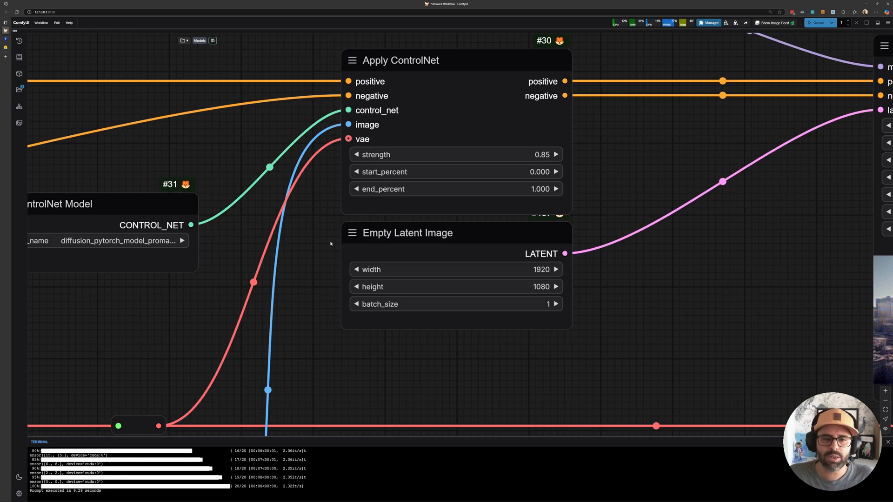
pyautogui.scroll(4, 473, 203)
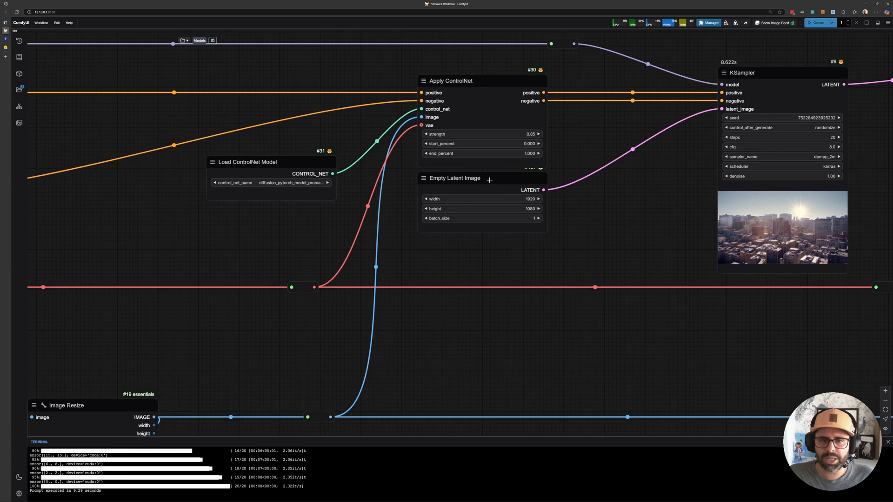
pyautogui.moveTo(489, 180); pyautogui.dragTo(489, 197)
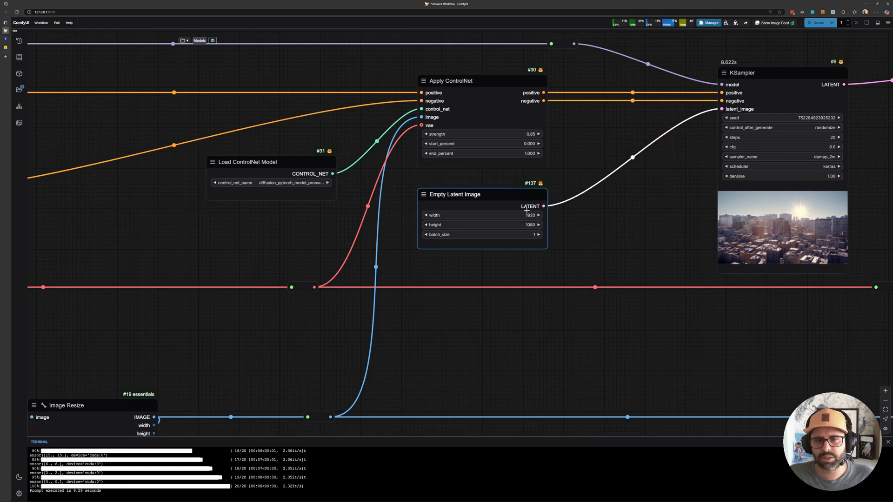
pyautogui.moveTo(559, 225); pyautogui.dragTo(528, 236)
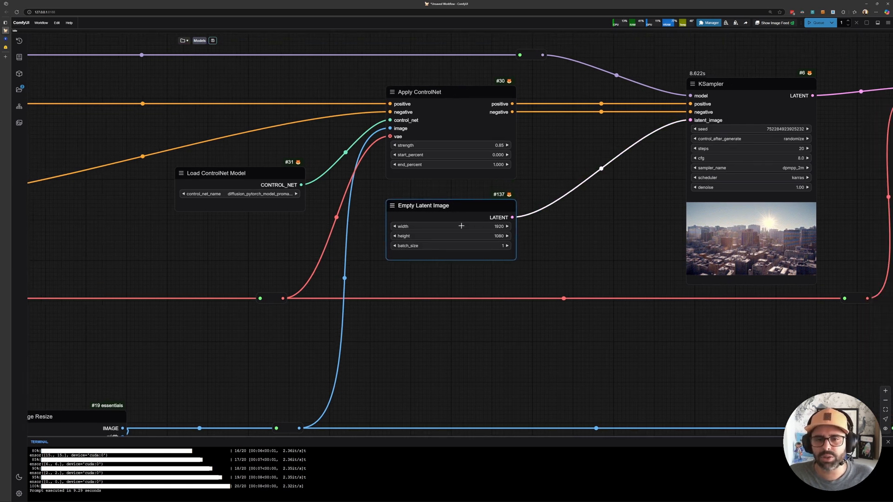
# - Check the Empty Latent Image dimensions against the source image in the Load Image and ImageSize nodes
pyautogui.scroll(5, 457, 233)
pyautogui.scroll(-10, 518, 232)
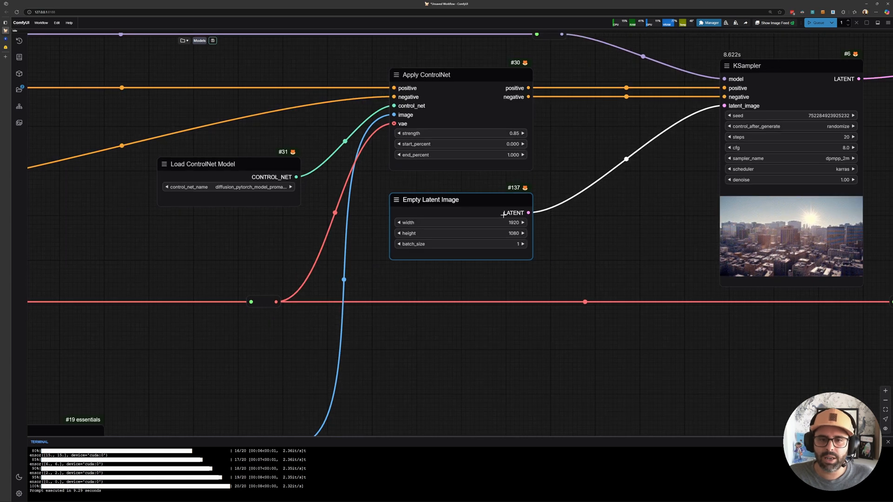
pyautogui.moveTo(275, 268); pyautogui.dragTo(331, 194)
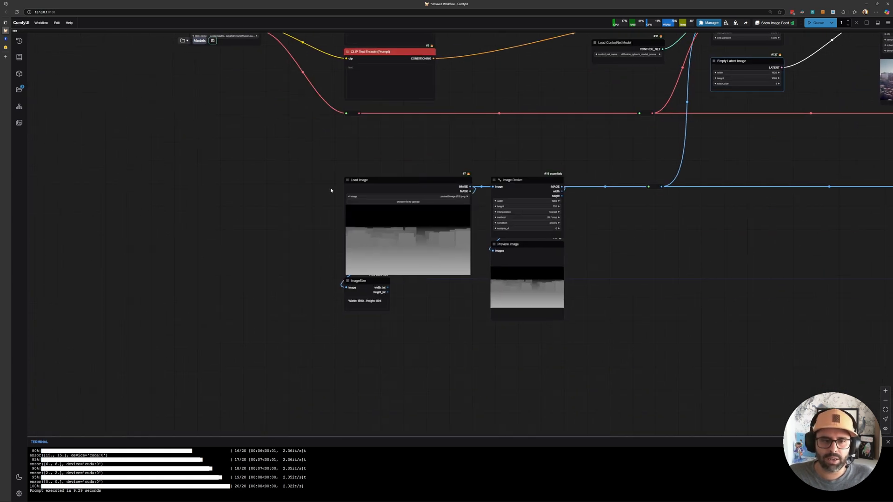
pyautogui.scroll(4, 364, 240)
pyautogui.moveTo(534, 243); pyautogui.dragTo(474, 265)
pyautogui.scroll(4, 494, 198)
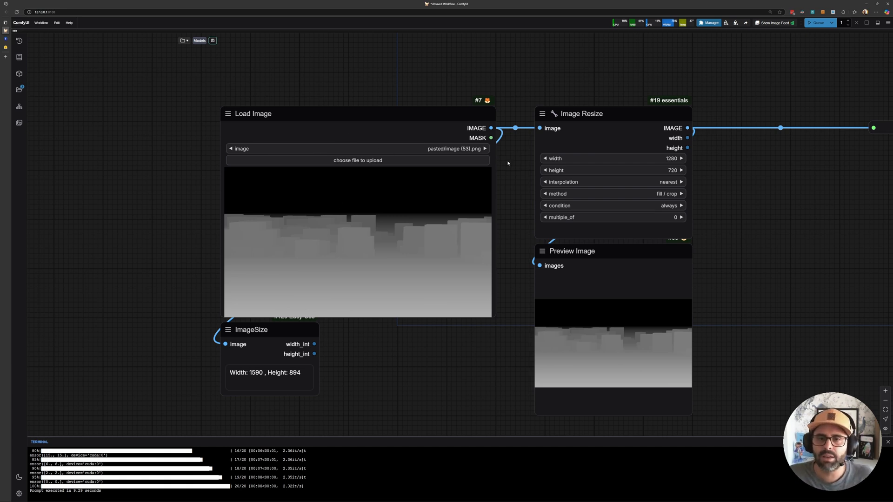
# - Select the Image Resize node and examine its width, height and method settings
pyautogui.click(608, 117)
pyautogui.moveTo(681, 115); pyautogui.dragTo(605, 116, button='middle')
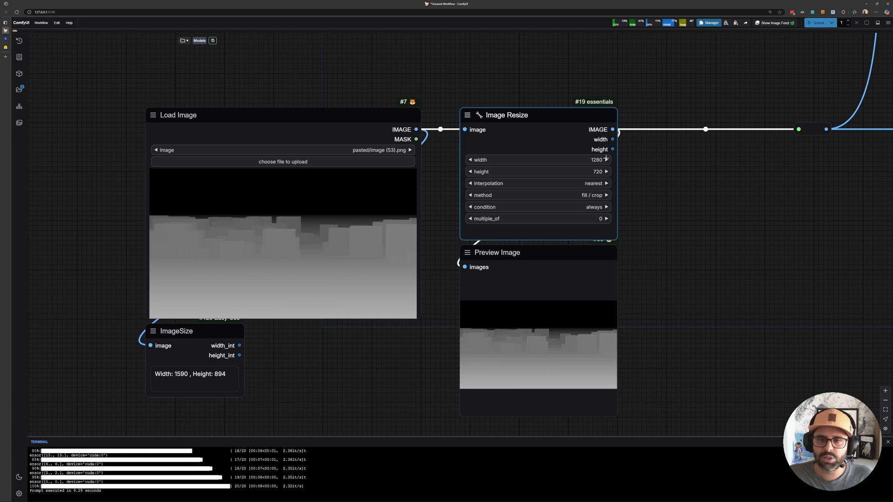
pyautogui.scroll(6, 605, 160)
pyautogui.scroll(-3, 538, 175)
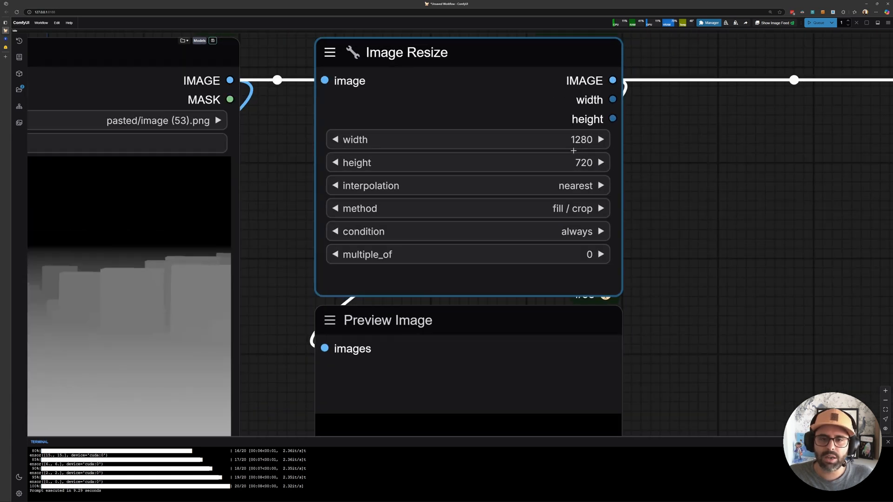
pyautogui.scroll(-3, 604, 166)
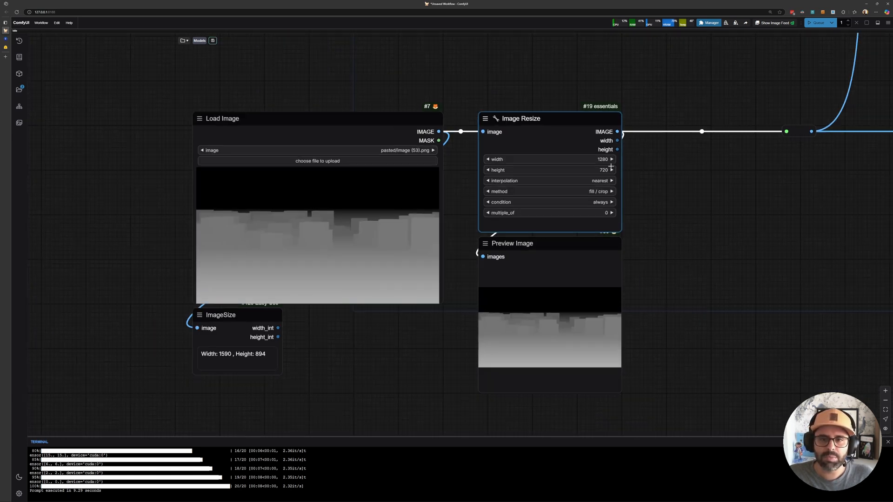
pyautogui.moveTo(653, 201); pyautogui.dragTo(630, 241)
pyautogui.scroll(-5, 646, 209)
pyautogui.moveTo(574, 158); pyautogui.dragTo(529, 202)
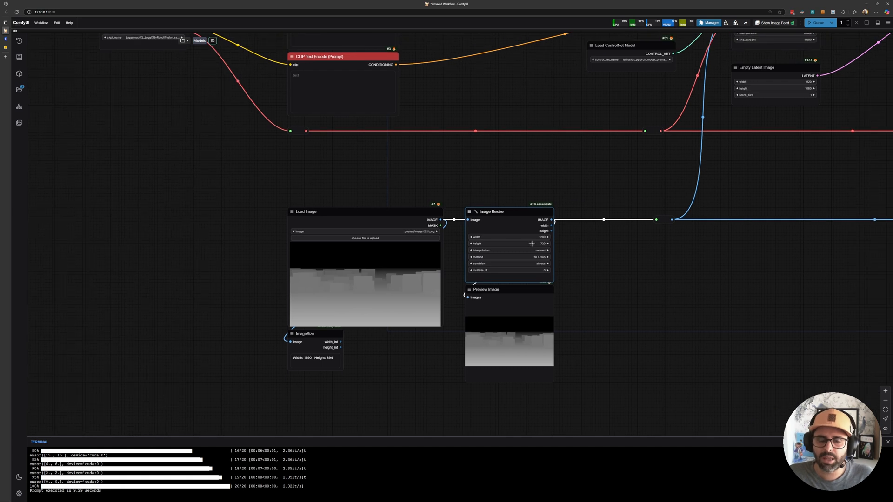
# - Follow the workflow from the KSampler settings through VAE Decode to the Image Comparer node
pyautogui.moveTo(723, 208); pyautogui.dragTo(635, 260)
pyautogui.scroll(-3, 636, 258)
pyautogui.moveTo(753, 198); pyautogui.dragTo(498, 306)
pyautogui.scroll(5, 543, 191)
pyautogui.moveTo(520, 161); pyautogui.dragTo(468, 117)
pyautogui.scroll(3, 469, 116)
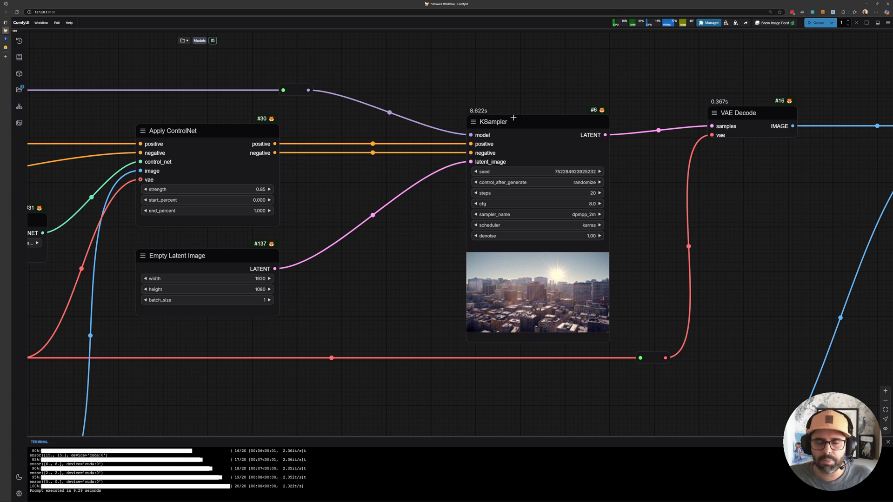
pyautogui.moveTo(514, 117); pyautogui.dragTo(470, 134)
pyautogui.moveTo(622, 171); pyautogui.dragTo(557, 146)
pyautogui.moveTo(599, 250)
pyautogui.mouseDown()
pyautogui.moveTo(489, 195)
pyautogui.moveTo(358, 188)
pyautogui.mouseUp()
pyautogui.scroll(-1, 489, 194)
pyautogui.moveTo(437, 169); pyautogui.dragTo(375, 163)
pyautogui.scroll(-3, 437, 182)
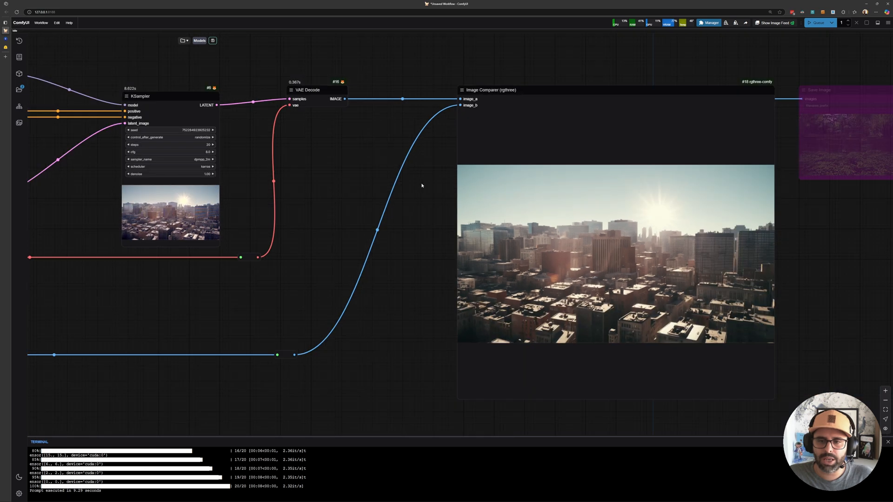
# - Remove the bypass from the Save Image node beside the Image Comparer
pyautogui.moveTo(421, 186); pyautogui.dragTo(374, 173)
pyautogui.moveTo(334, 172); pyautogui.dragTo(435, 171)
pyautogui.moveTo(270, 207); pyautogui.dragTo(423, 234)
pyautogui.moveTo(162, 237); pyautogui.dragTo(466, 272)
pyautogui.moveTo(229, 258)
pyautogui.mouseDown()
pyautogui.moveTo(471, 285)
pyautogui.moveTo(222, 279)
pyautogui.mouseUp()
pyautogui.moveTo(740, 223); pyautogui.dragTo(178, 230)
pyautogui.click(779, 171)
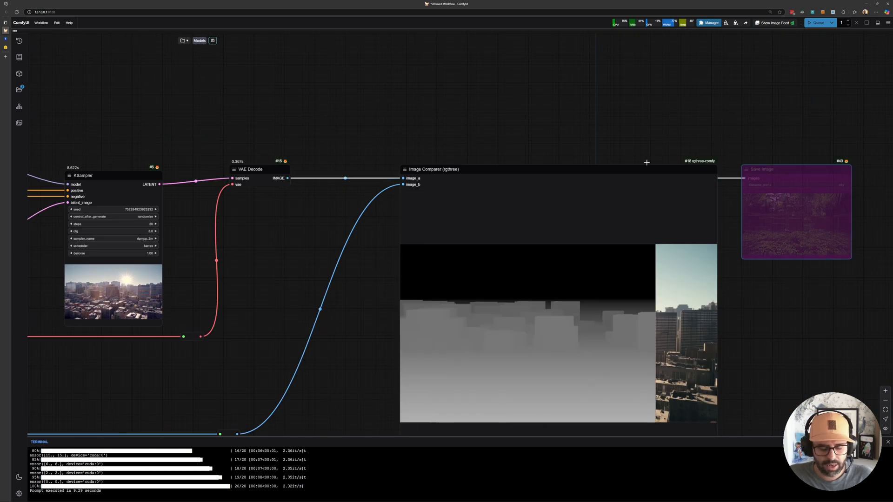
pyautogui.hotkey('ctrl', 'b')
# - Queue one run of the workflow and bring the KSampler preview into view
pyautogui.moveTo(302, 161); pyautogui.dragTo(725, 190)
pyautogui.moveTo(148, 174); pyautogui.dragTo(667, 177)
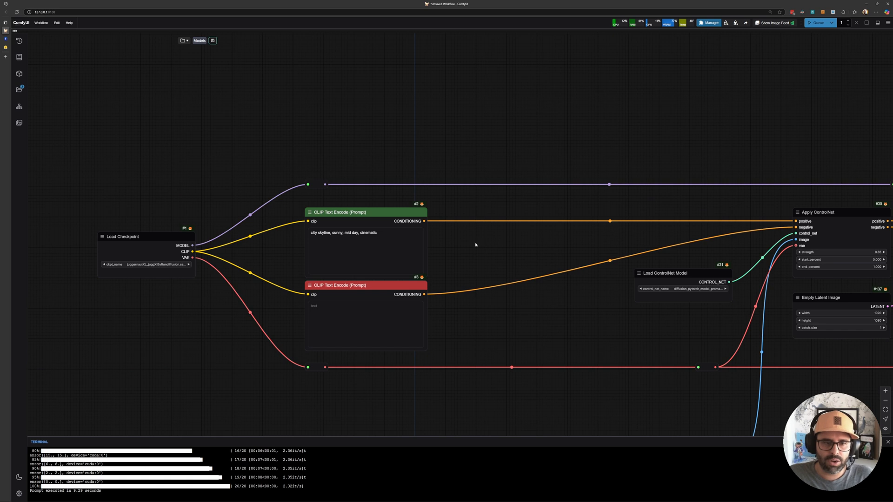
pyautogui.moveTo(455, 237); pyautogui.dragTo(466, 226)
pyautogui.moveTo(724, 171); pyautogui.dragTo(575, 147)
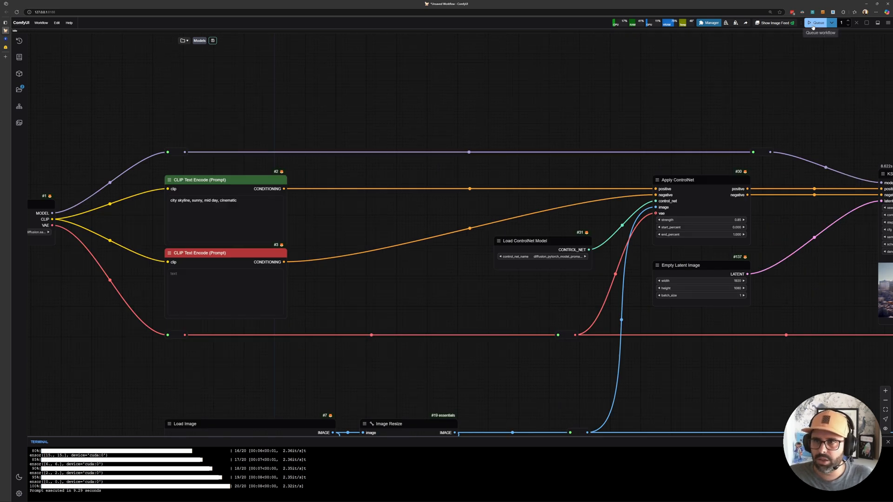
pyautogui.click(817, 22)
pyautogui.moveTo(813, 147); pyautogui.dragTo(578, 114)
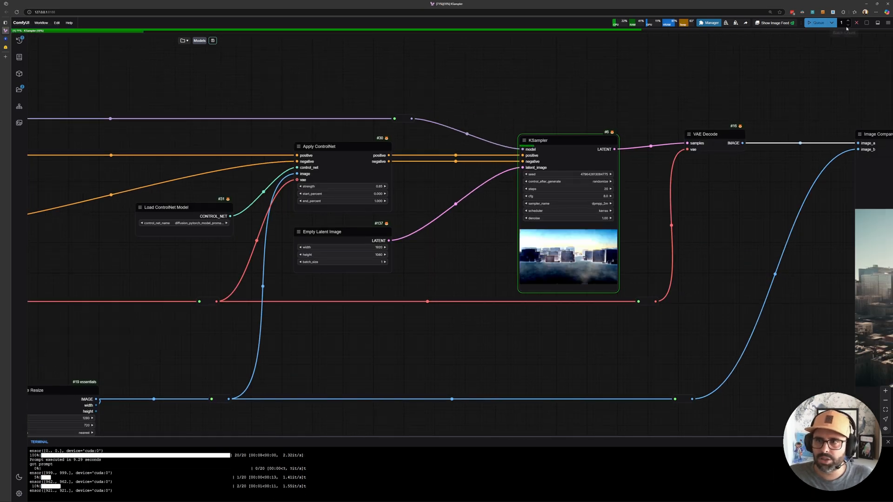
# - Check the run's execution time in the terminal and compare the generated skyline with the depth map in the Image Comparer
pyautogui.scroll(4, 633, 229)
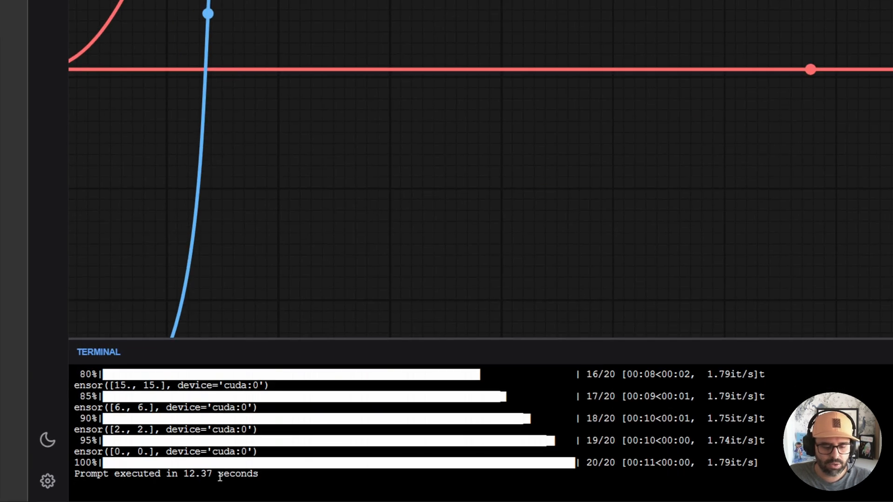
pyautogui.moveTo(469, 339)
pyautogui.mouseDown()
pyautogui.moveTo(307, 352)
pyautogui.moveTo(237, 342)
pyautogui.mouseUp()
pyautogui.moveTo(490, 367)
pyautogui.mouseDown()
pyautogui.moveTo(294, 247)
pyautogui.moveTo(220, 261)
pyautogui.moveTo(282, 287)
pyautogui.mouseUp()
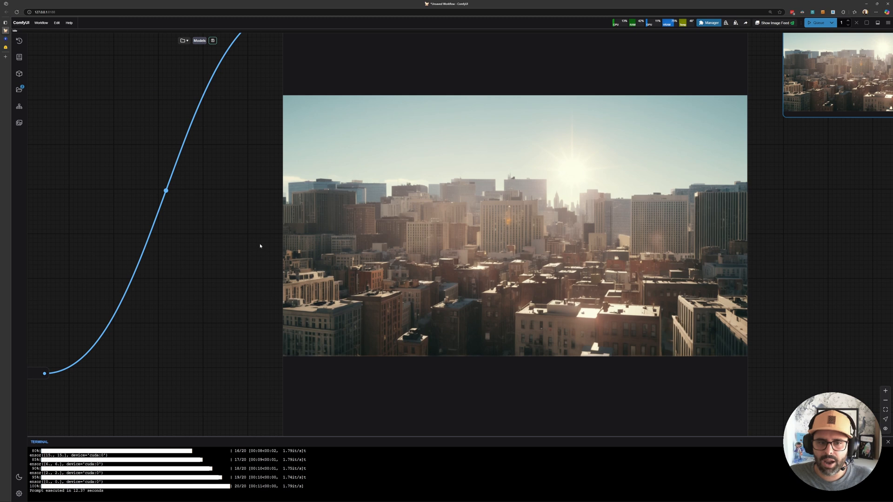
pyautogui.scroll(5, 326, 288)
pyautogui.scroll(-2, 275, 250)
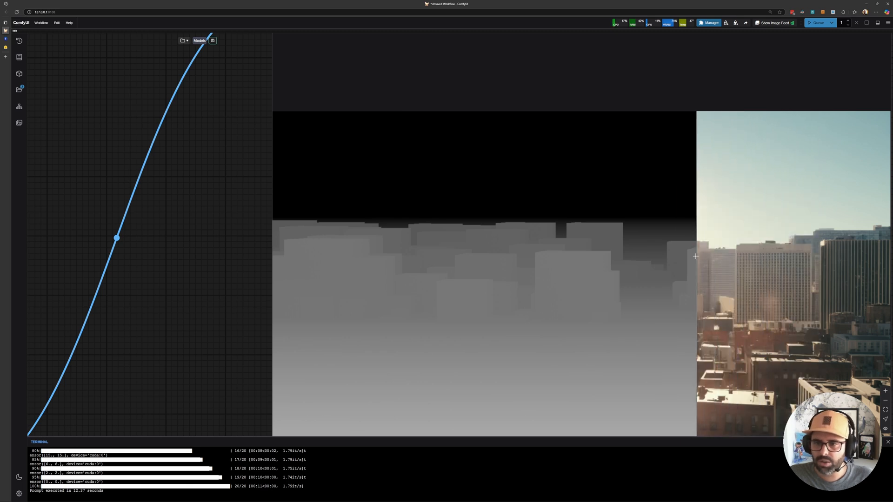
pyautogui.moveTo(792, 256); pyautogui.dragTo(604, 256, button='middle')
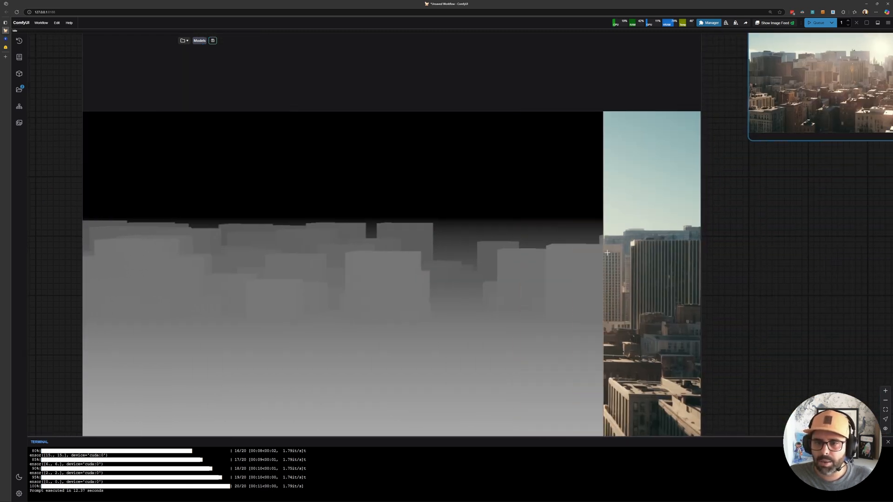
# - Set the Apply ControlNet strength to 0.40 and queue another run of the workflow
pyautogui.scroll(-6, 559, 265)
pyautogui.moveTo(224, 241); pyautogui.dragTo(615, 254, button='middle')
pyautogui.moveTo(223, 238); pyautogui.dragTo(359, 246, button='middle')
pyautogui.scroll(4, 297, 218)
pyautogui.moveTo(305, 220); pyautogui.dragTo(415, 239, button='middle')
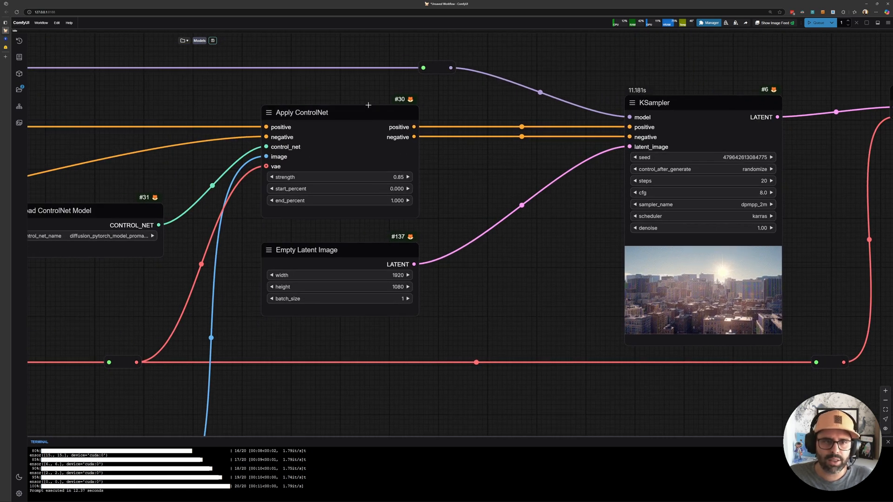
pyautogui.scroll(6, 389, 191)
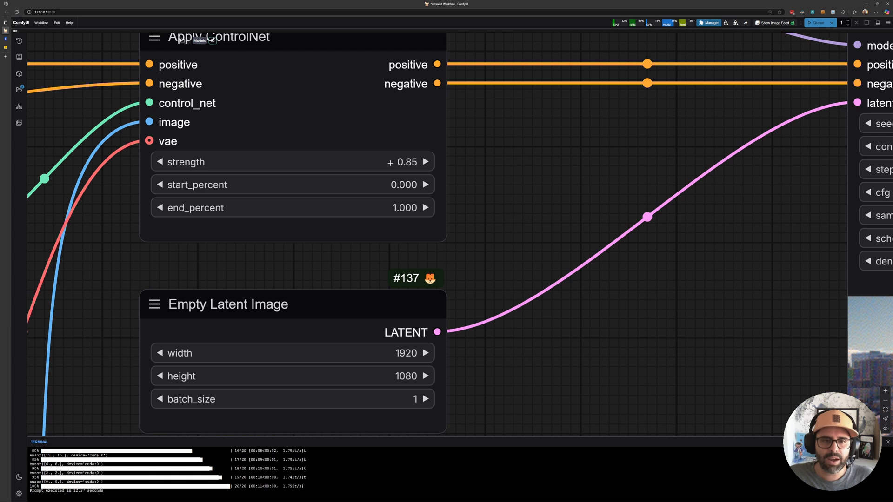
pyautogui.click(390, 163)
pyautogui.write('0.4')
pyautogui.press('Return')
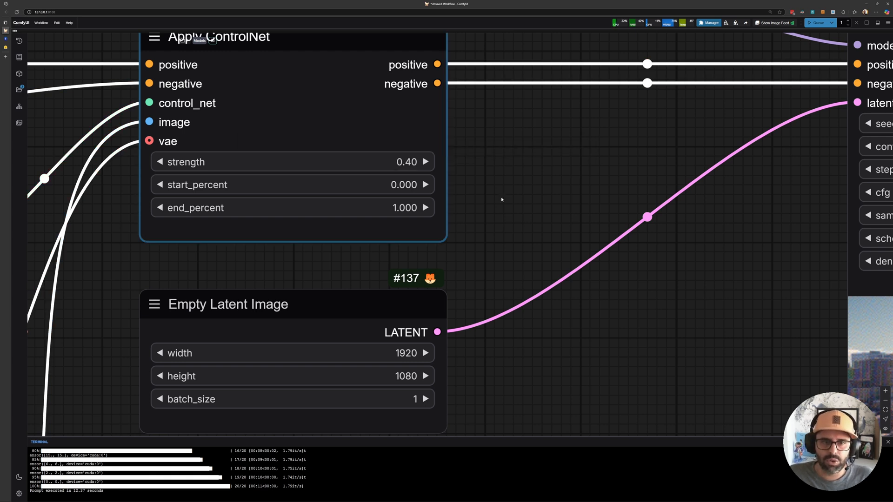
pyautogui.scroll(-2, 491, 199)
pyautogui.hotkey('ctrl', 'Return')
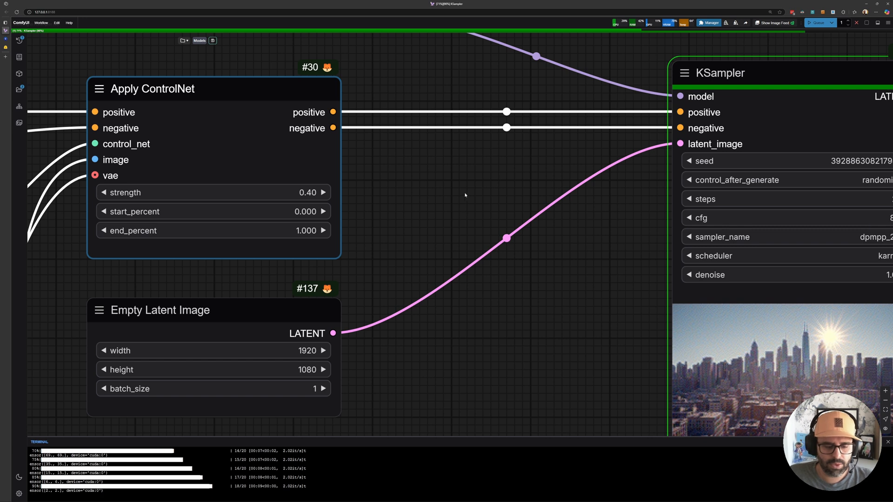
# - Compare the skyline generated at 0.40 strength with the depth map's building shapes in the Image Comparer
pyautogui.scroll(-5, 525, 232)
pyautogui.moveTo(800, 210); pyautogui.dragTo(515, 208)
pyautogui.moveTo(762, 176); pyautogui.dragTo(222, 69)
pyautogui.moveTo(308, 186); pyautogui.dragTo(202, 105)
pyautogui.scroll(2, 265, 123)
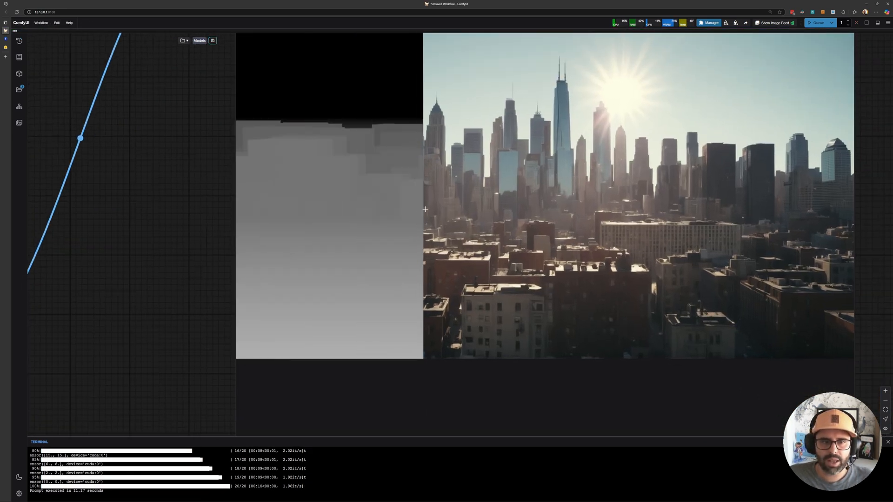
pyautogui.moveTo(485, 176); pyautogui.dragTo(435, 219)
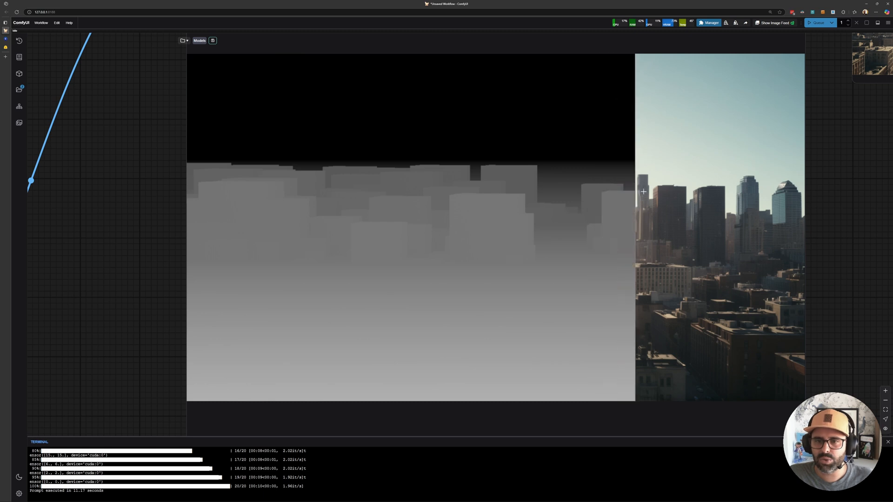
pyautogui.scroll(5, 674, 162)
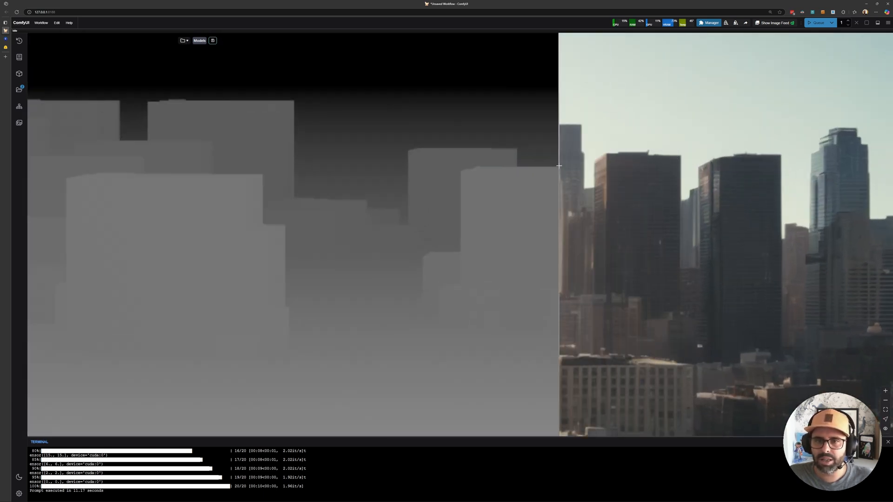
pyautogui.scroll(1, 540, 168)
pyautogui.moveTo(509, 170); pyautogui.dragTo(632, 172, button='middle')
# - Set the Apply ControlNet strength to 0.75 and queue a run
pyautogui.scroll(-6, 555, 174)
pyautogui.moveTo(398, 172); pyautogui.dragTo(697, 199, button='middle')
pyautogui.scroll(-5, 697, 199)
pyautogui.moveTo(297, 209); pyautogui.dragTo(637, 254, button='middle')
pyautogui.scroll(-5, 637, 254)
pyautogui.moveTo(80, 199); pyautogui.dragTo(395, 235, button='middle')
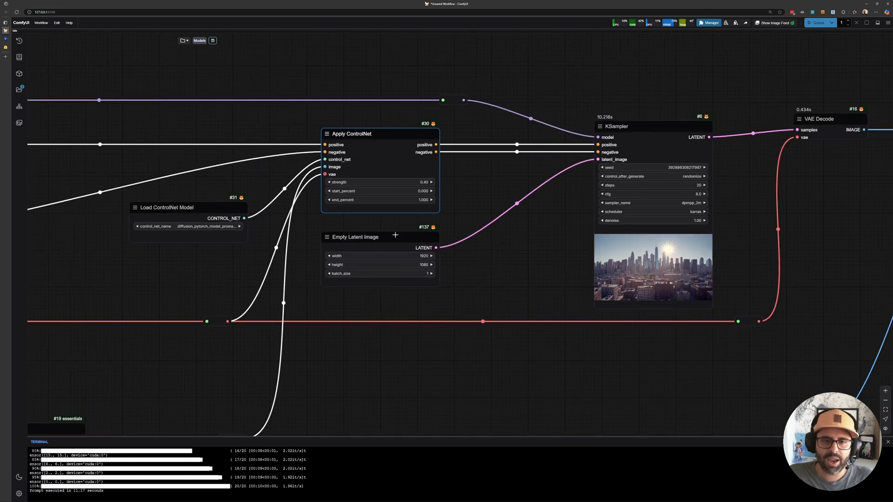
pyautogui.scroll(5, 395, 235)
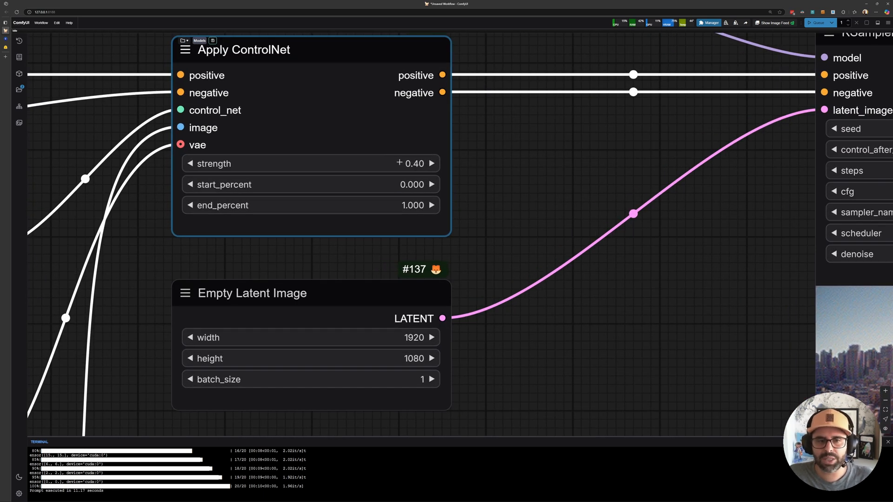
pyautogui.scroll(-5, 436, 152)
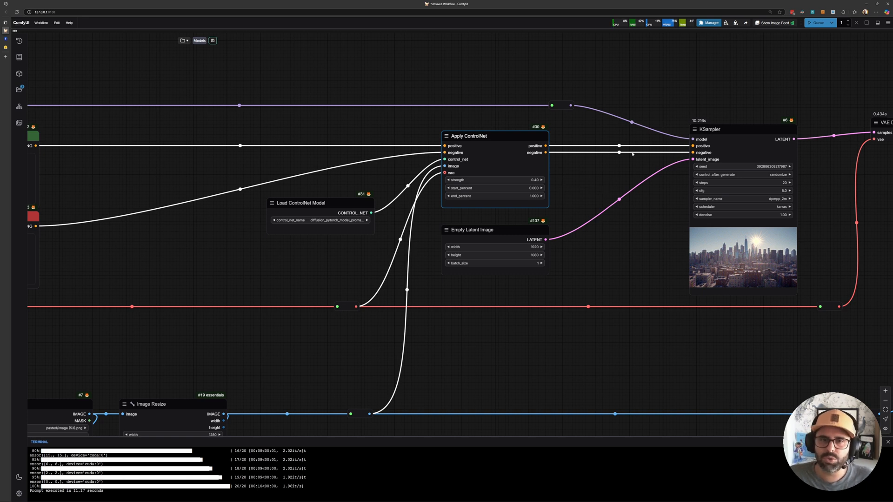
pyautogui.scroll(3, 554, 185)
pyautogui.click(521, 175)
pyautogui.write('.75')
pyautogui.press('Return')
pyautogui.click(597, 187)
pyautogui.hotkey('ctrl', 'Return')
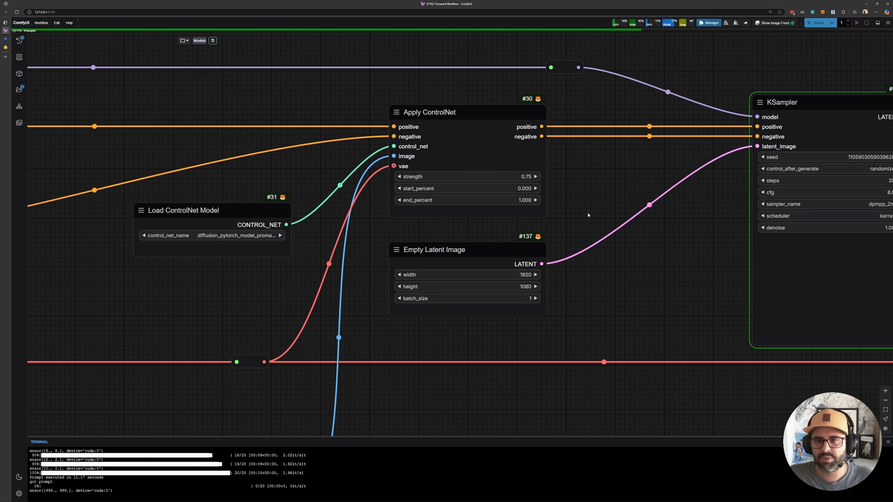
# - Watch the KSampler preview during the run and review the Apply ControlNet strength setting
pyautogui.scroll(-3, 643, 251)
pyautogui.moveTo(643, 251); pyautogui.dragTo(445, 231)
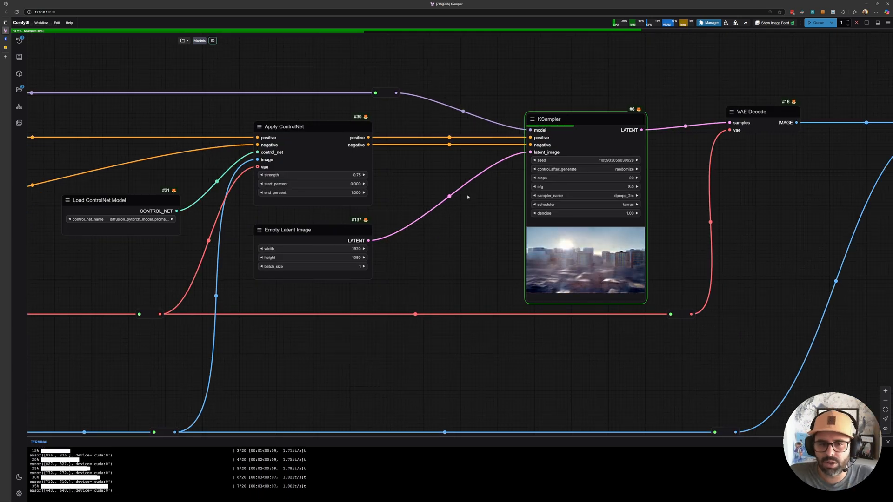
pyautogui.scroll(4, 437, 186)
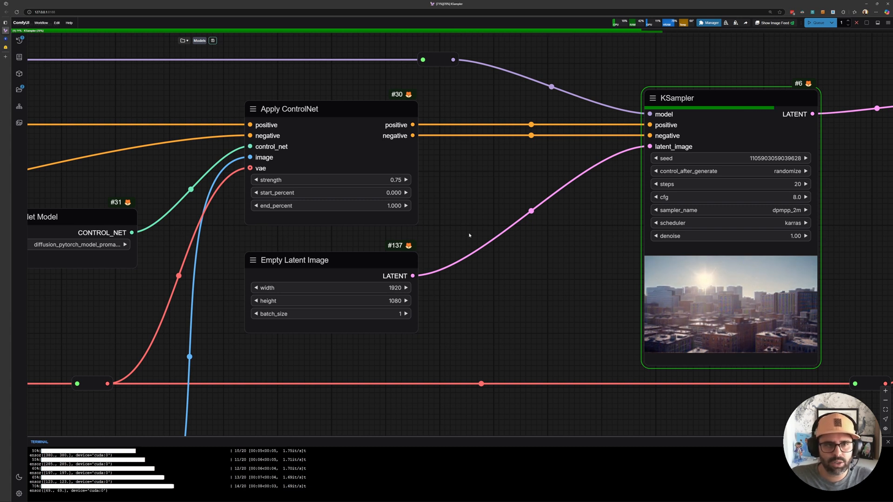
pyautogui.scroll(5, 367, 178)
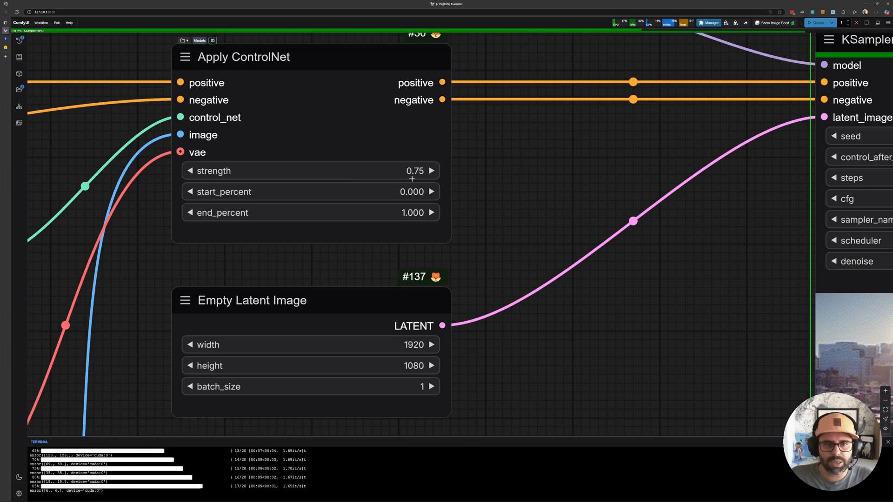
pyautogui.scroll(-5, 409, 170)
pyautogui.scroll(-4, 409, 170)
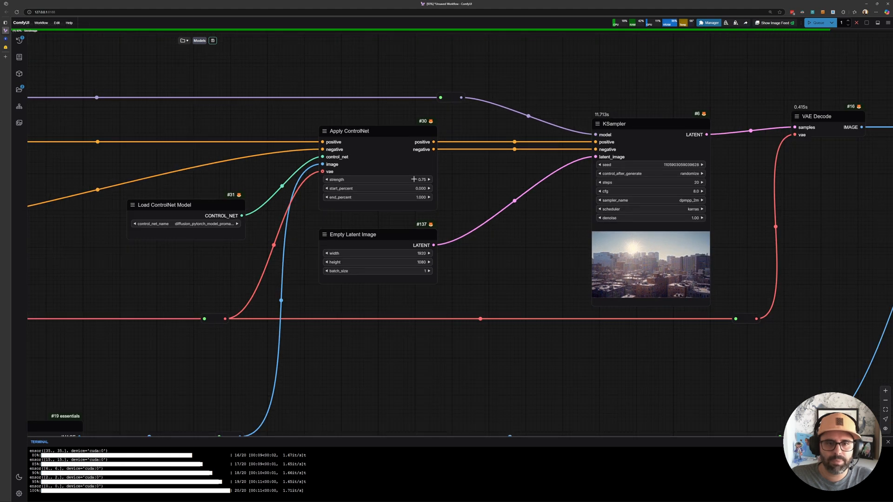
# - Compare the skyline generated at 0.75 strength with the depth map across the Image Comparer
pyautogui.moveTo(819, 278); pyautogui.dragTo(446, 219)
pyautogui.scroll(-1, 576, 207)
pyautogui.moveTo(579, 208); pyautogui.dragTo(260, 209)
pyautogui.scroll(7, 456, 226)
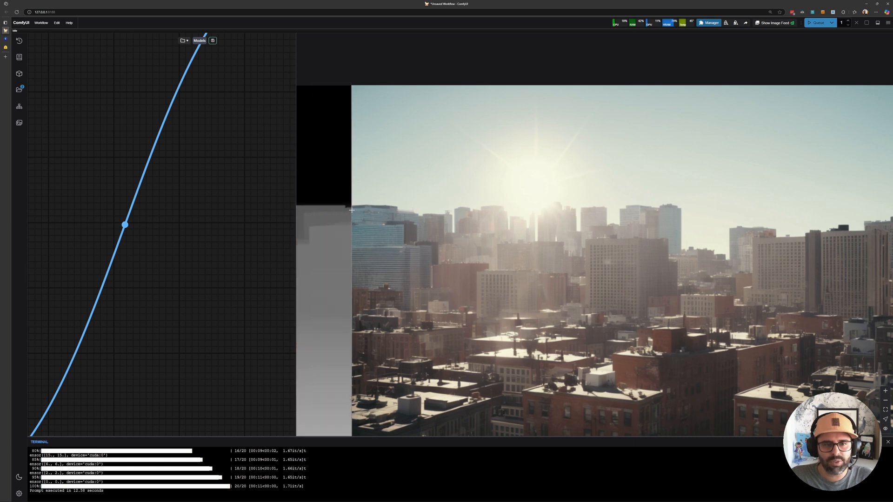
pyautogui.scroll(6, 371, 227)
pyautogui.moveTo(554, 210); pyautogui.dragTo(438, 217)
pyautogui.moveTo(618, 218); pyautogui.dragTo(520, 221)
pyautogui.moveTo(676, 222); pyautogui.dragTo(498, 233)
pyautogui.moveTo(689, 243); pyautogui.dragTo(512, 232)
pyautogui.scroll(-5, 578, 233)
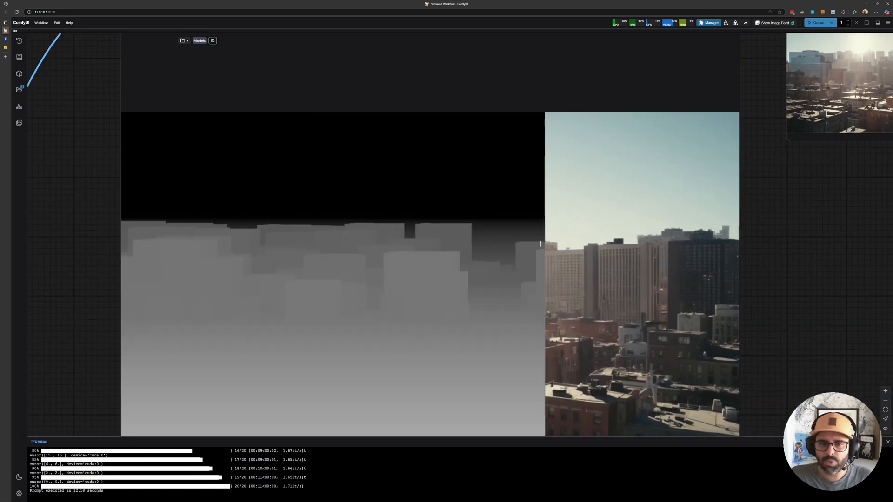
# - Change the positive prompt to "city skyline at night, cinematic" and queue a run with it
pyautogui.scroll(-2, 196, 257)
pyautogui.moveTo(188, 258); pyautogui.dragTo(411, 270)
pyautogui.moveTo(126, 254); pyautogui.dragTo(307, 285)
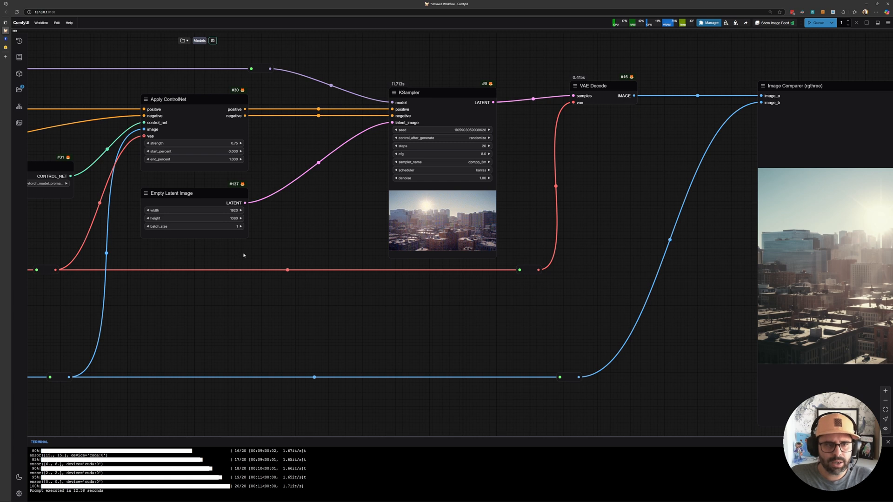
pyautogui.moveTo(578, 311); pyautogui.dragTo(352, 264)
pyautogui.moveTo(242, 259); pyautogui.dragTo(477, 286)
pyautogui.scroll(-5, 408, 287)
pyautogui.moveTo(409, 286)
pyautogui.mouseDown()
pyautogui.moveTo(368, 290)
pyautogui.moveTo(399, 265)
pyautogui.moveTo(724, 306)
pyautogui.mouseUp()
pyautogui.moveTo(378, 297); pyautogui.dragTo(496, 311)
pyautogui.scroll(13, 306, 236)
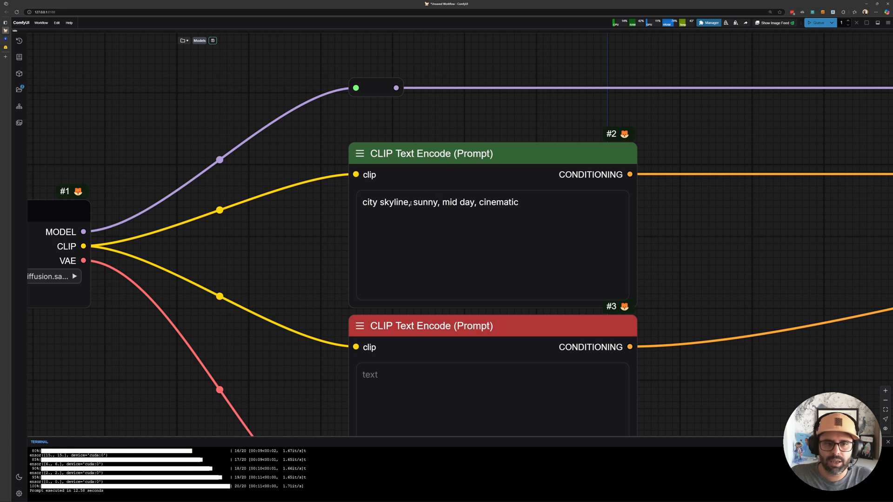
pyautogui.moveTo(413, 202); pyautogui.dragTo(478, 202)
pyautogui.write('at night')
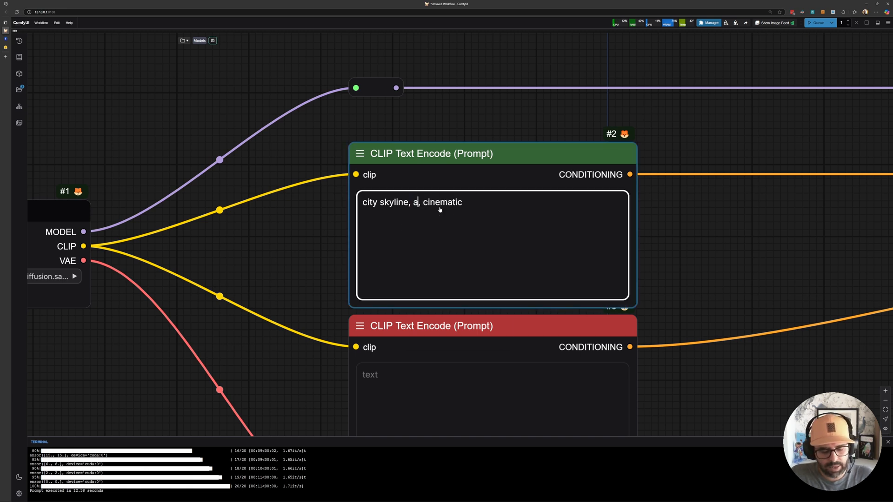
pyautogui.press('Left')
pyautogui.press('Left')
pyautogui.press('Left')
pyautogui.press('BackSpace')
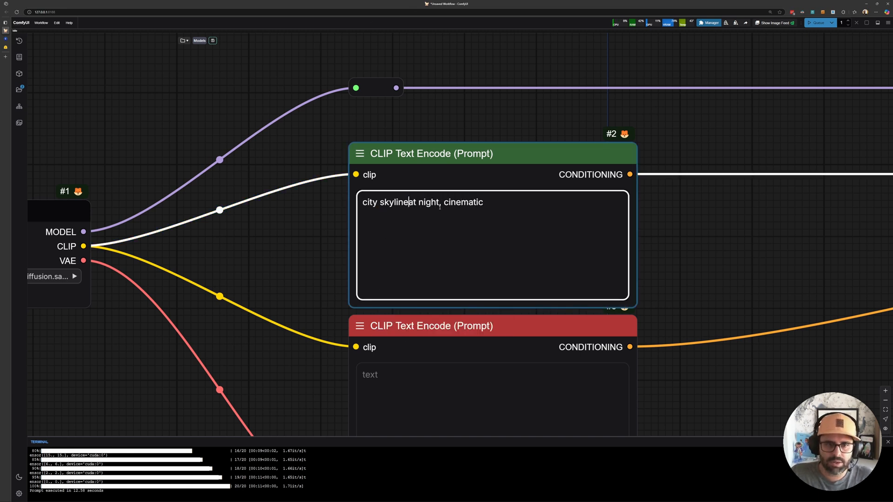
pyautogui.click(729, 234)
pyautogui.hotkey('ctrl', 'Return')
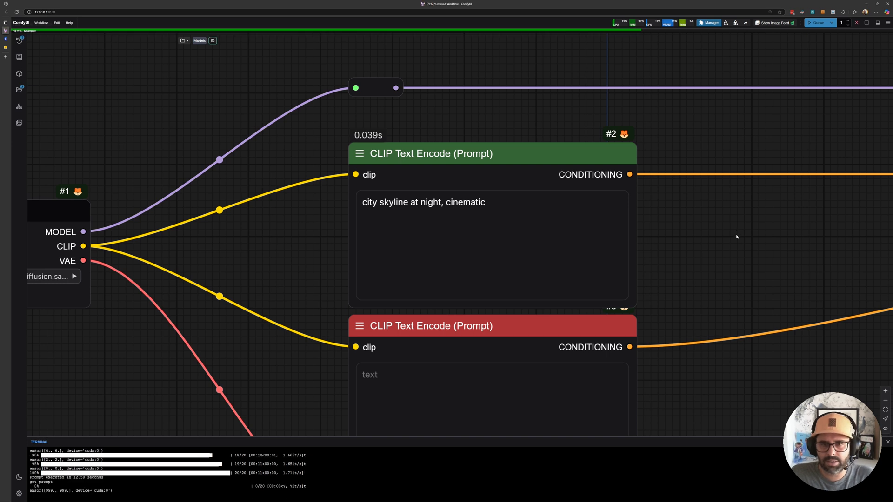
# - Follow the night skyline's progress in the KSampler preview while the workflow runs
pyautogui.scroll(-6, 740, 237)
pyautogui.moveTo(686, 220); pyautogui.dragTo(398, 209)
pyautogui.moveTo(580, 161); pyautogui.dragTo(147, 113)
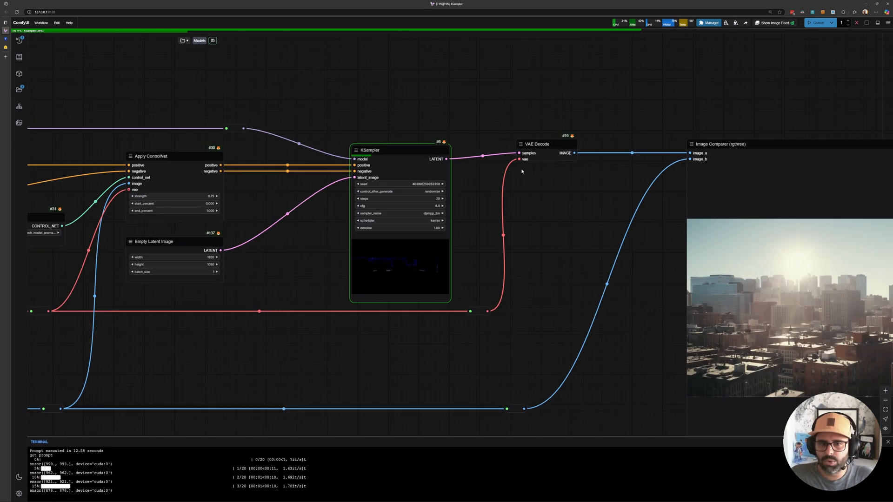
pyautogui.moveTo(576, 259); pyautogui.dragTo(474, 197)
pyautogui.scroll(1, 474, 197)
pyautogui.moveTo(424, 185); pyautogui.dragTo(260, 173)
pyautogui.scroll(-1, 337, 184)
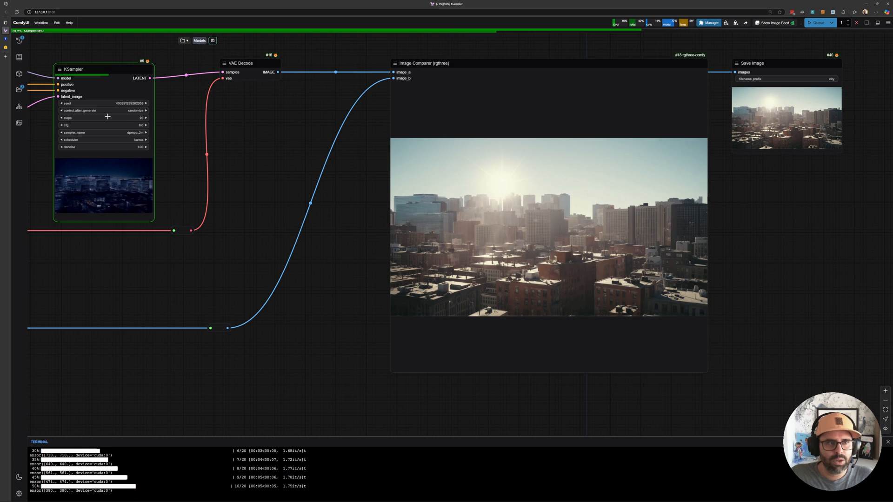
pyautogui.scroll(7, 94, 130)
pyautogui.moveTo(94, 130); pyautogui.dragTo(338, 219, button='middle')
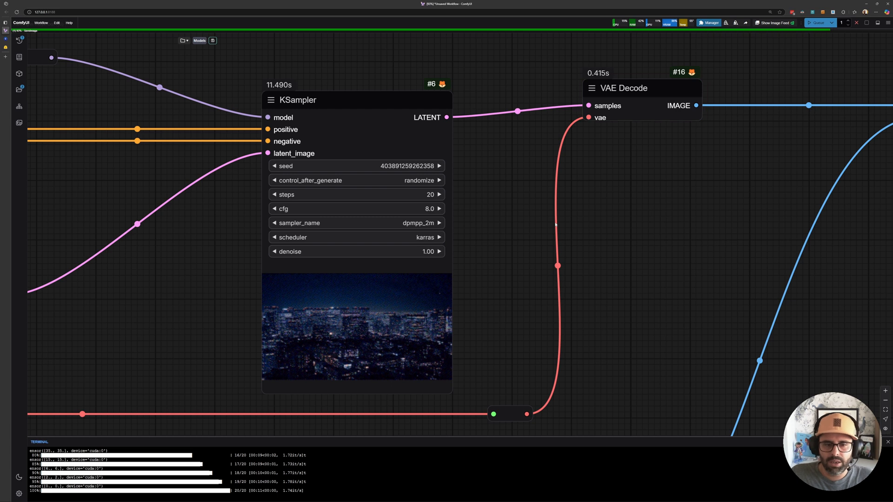
# - Compare the generated night skyline with the depth map's buildings in the Image Comparer
pyautogui.scroll(-6, 488, 199)
pyautogui.moveTo(705, 235); pyautogui.dragTo(402, 187)
pyautogui.scroll(1, 403, 187)
pyautogui.moveTo(388, 231); pyautogui.dragTo(333, 178)
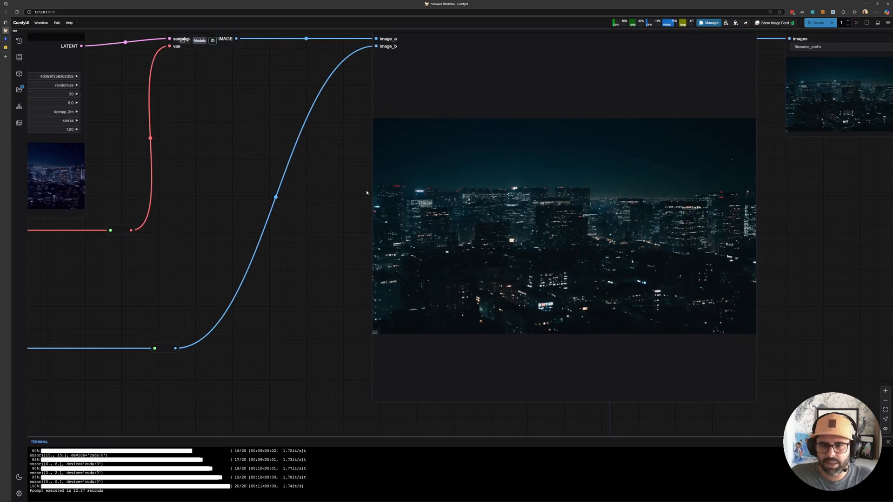
pyautogui.scroll(5, 432, 179)
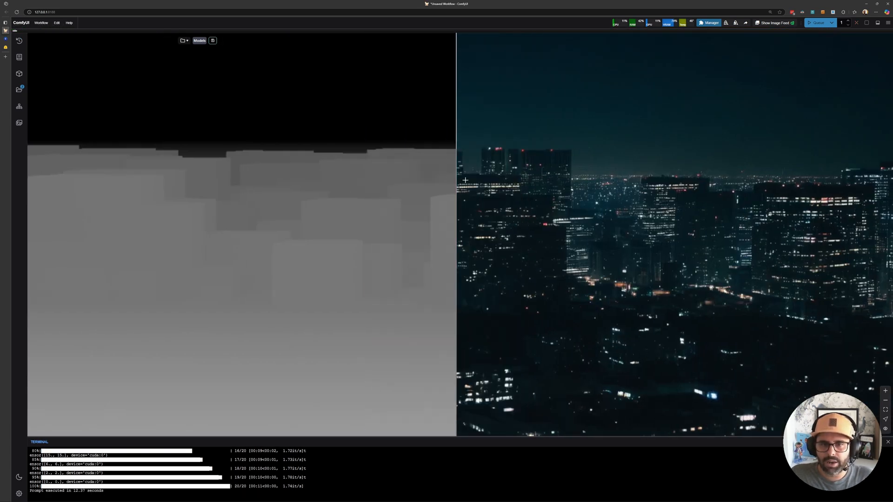
pyautogui.scroll(3, 440, 181)
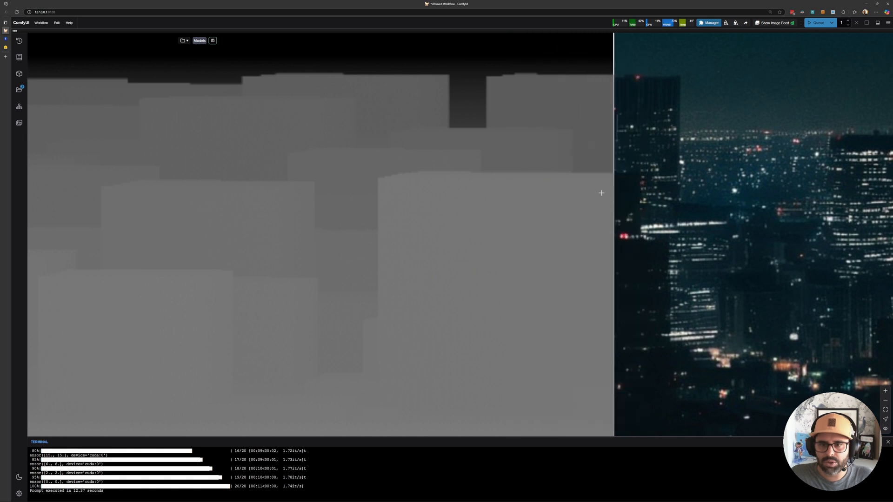
pyautogui.moveTo(602, 216); pyautogui.dragTo(405, 210)
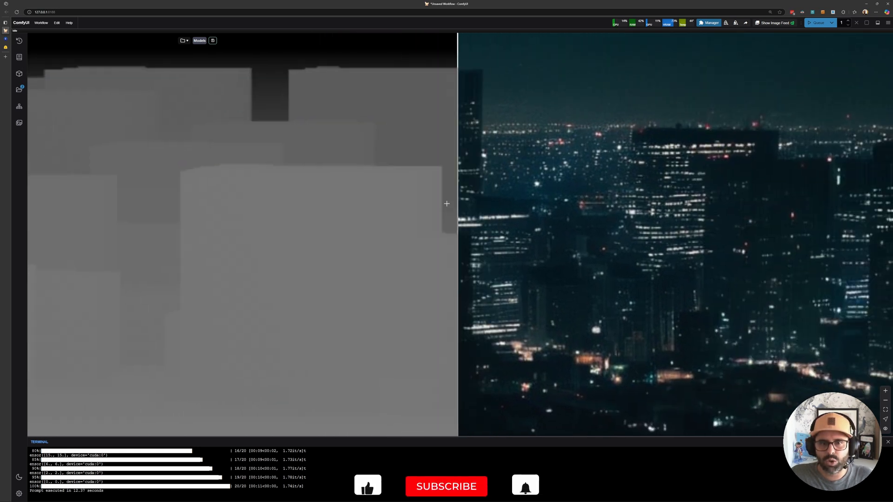
pyautogui.scroll(-5, 687, 236)
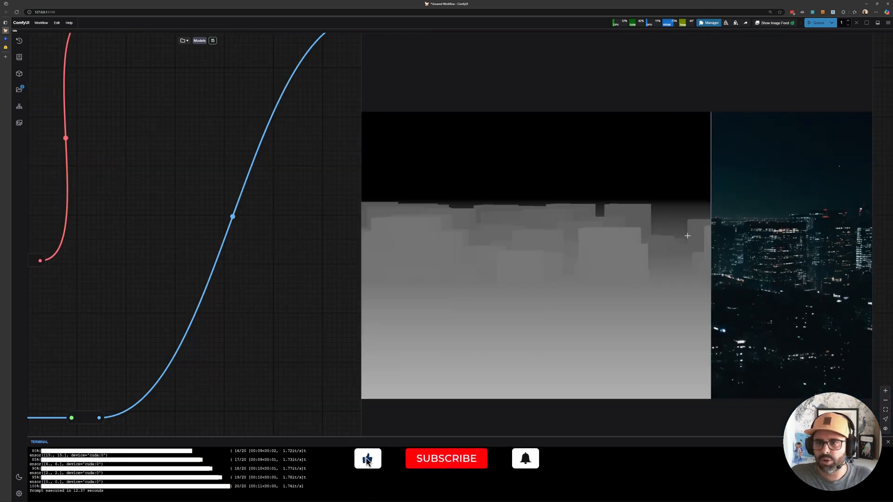
pyautogui.scroll(-6, 687, 236)
pyautogui.moveTo(345, 259); pyautogui.dragTo(394, 223)
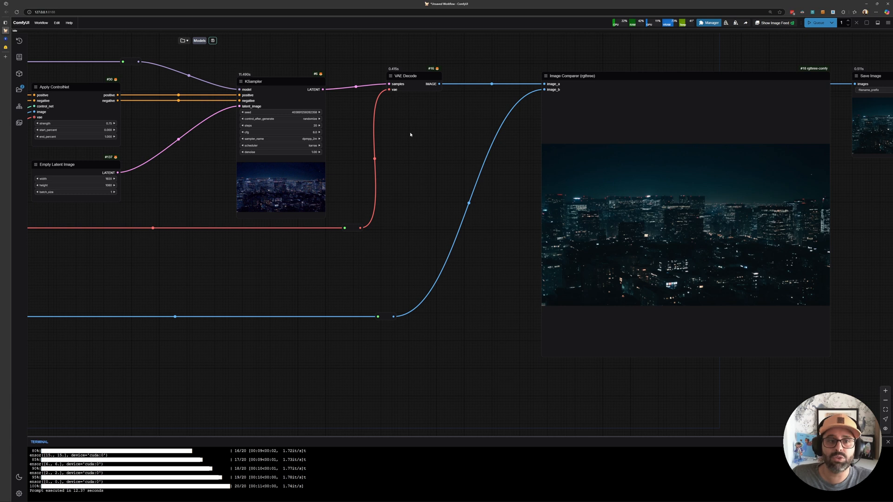
# - Clear the night skyline text from the positive CLIP Text Encode prompt
pyautogui.scroll(-5, 526, 208)
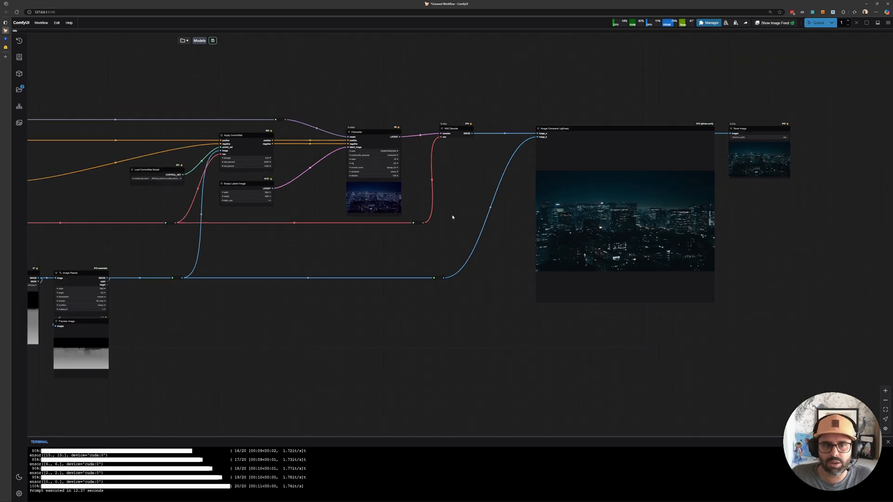
pyautogui.moveTo(147, 213); pyautogui.dragTo(489, 245)
pyautogui.scroll(5, 488, 245)
pyautogui.scroll(-6, 494, 188)
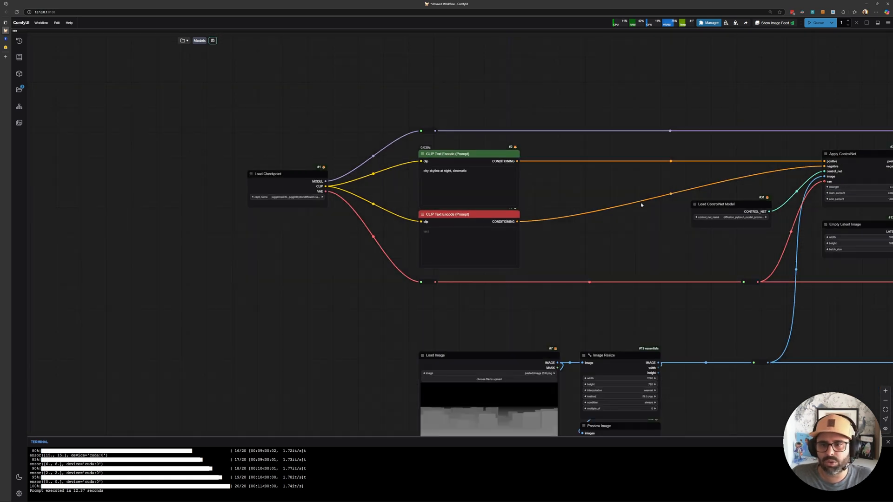
pyautogui.scroll(5, 604, 263)
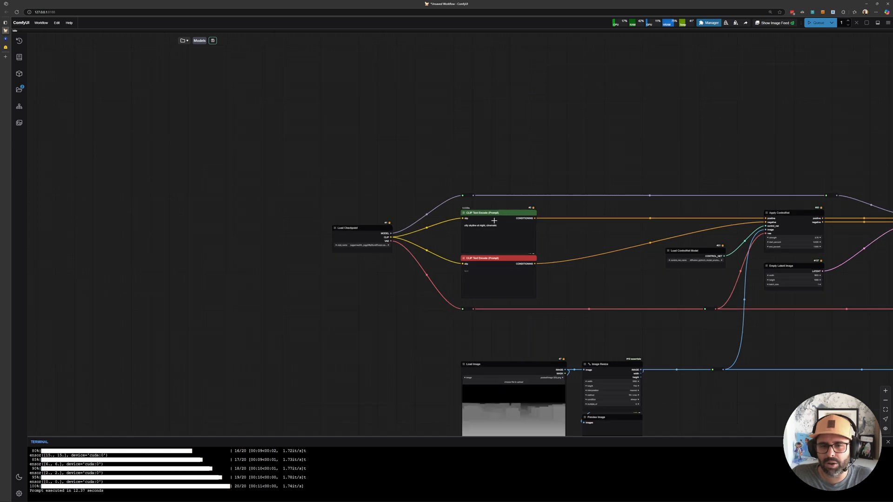
pyautogui.tripleClick(540, 212)
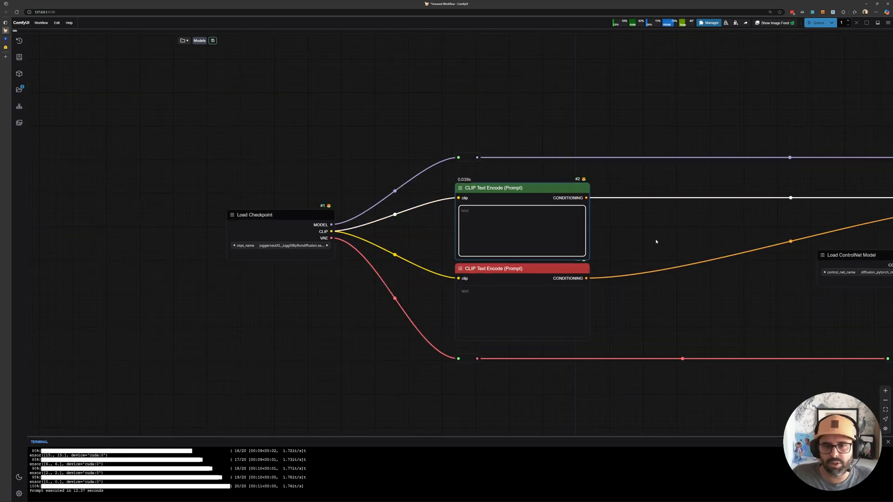
# - Enter "lego" as the positive prompt and queue a run with it
pyautogui.moveTo(681, 231); pyautogui.dragTo(597, 222)
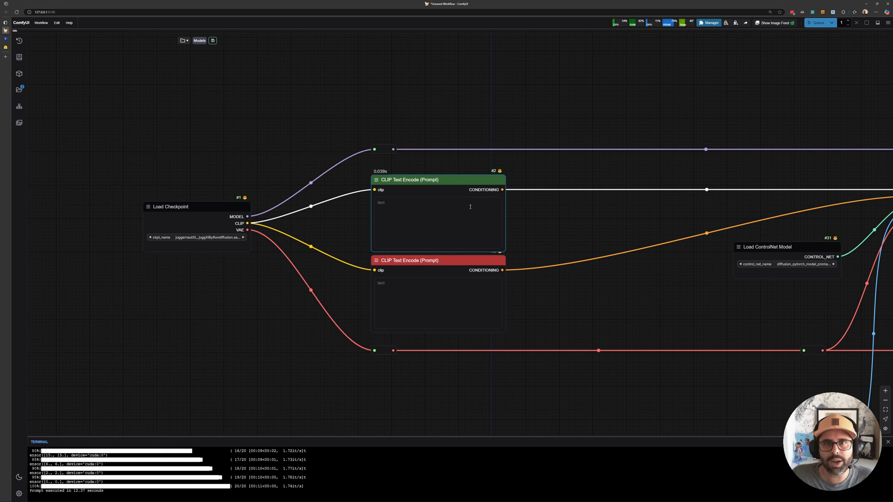
pyautogui.scroll(5, 298, 235)
pyautogui.click(381, 211)
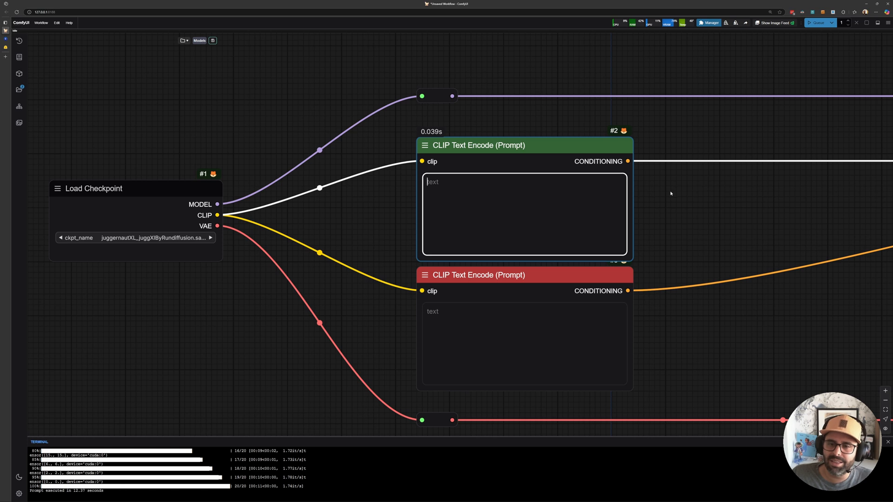
pyautogui.scroll(-3, 671, 193)
pyautogui.moveTo(679, 200); pyautogui.dragTo(599, 187)
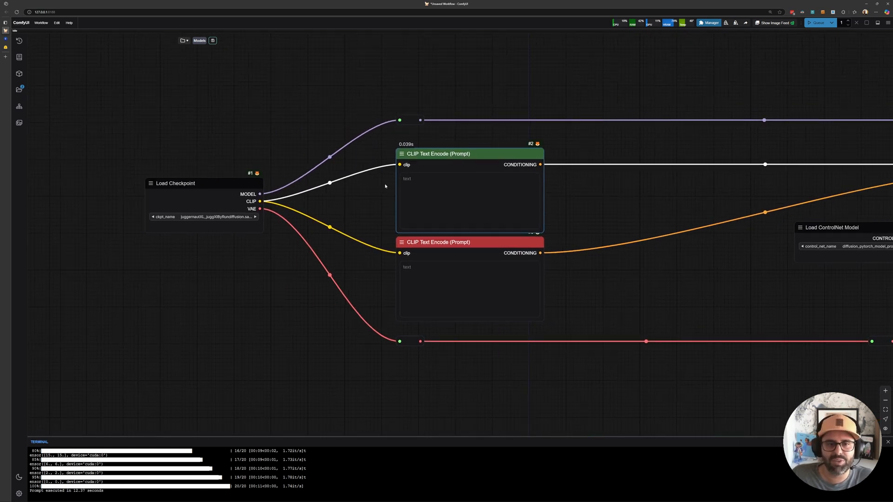
pyautogui.click(416, 181)
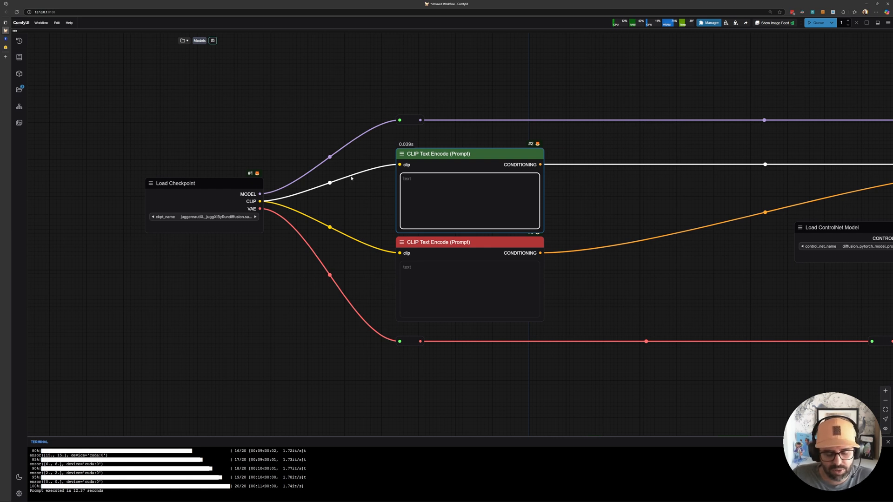
pyautogui.write('lego')
pyautogui.hotkey('ctrl', 'Return')
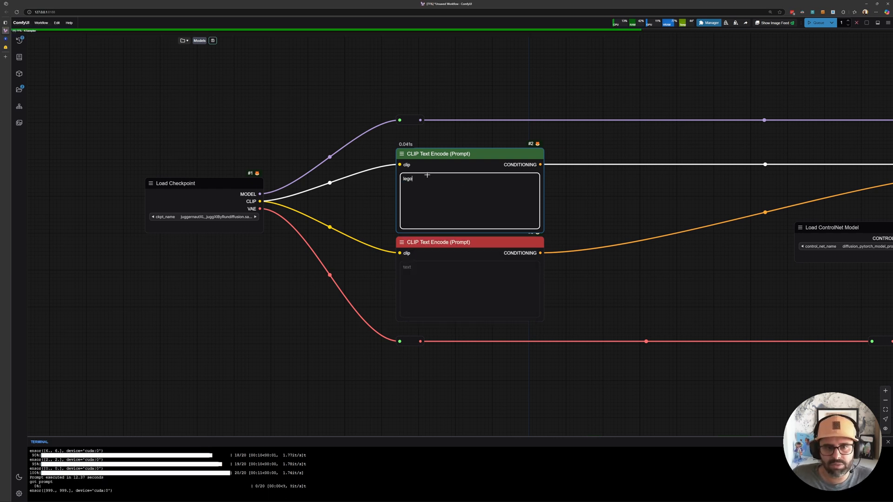
# - Check the KSampler preview while the lego run is in progress
pyautogui.scroll(-2, 679, 205)
pyautogui.moveTo(679, 205); pyautogui.dragTo(492, 167)
pyautogui.moveTo(624, 149); pyautogui.dragTo(460, 138)
pyautogui.moveTo(458, 183); pyautogui.dragTo(410, 145)
pyautogui.scroll(-1, 580, 211)
# - Extend the positive prompt to "lego on a wooden table" and queue another run
pyautogui.moveTo(145, 156); pyautogui.dragTo(553, 170)
pyautogui.scroll(2, 340, 169)
pyautogui.click(344, 153)
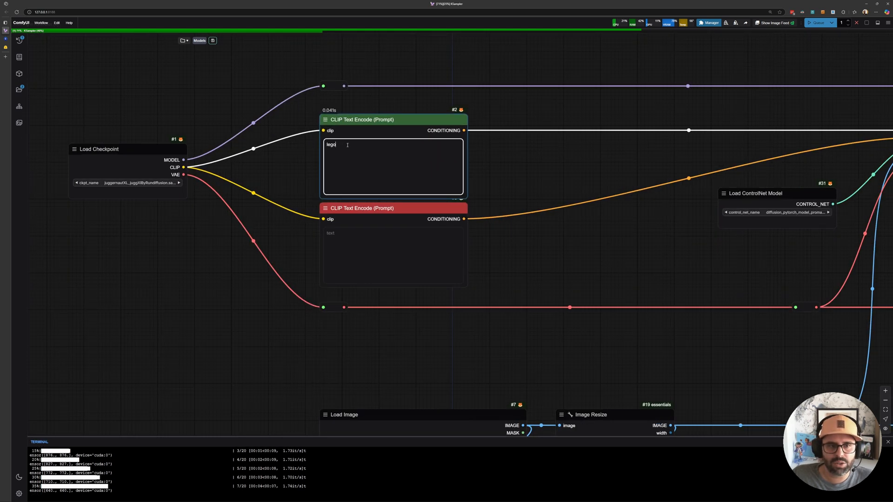
pyautogui.write('on ')
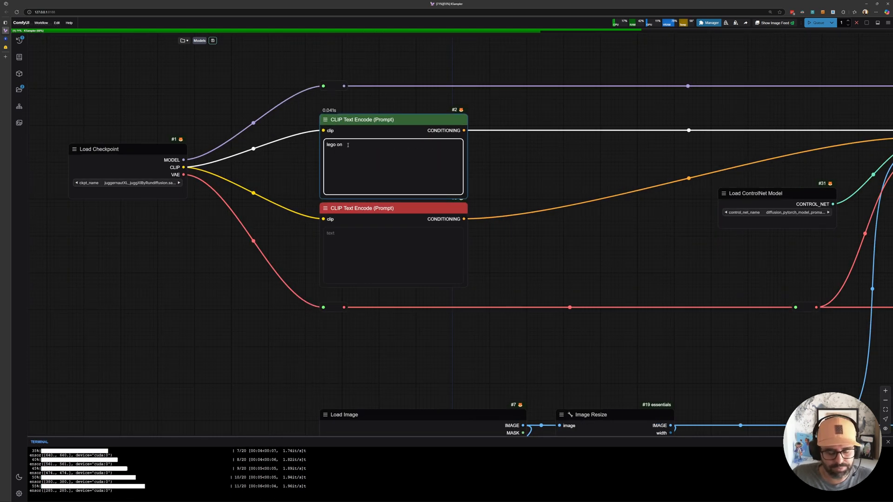
pyautogui.write('a wooden table')
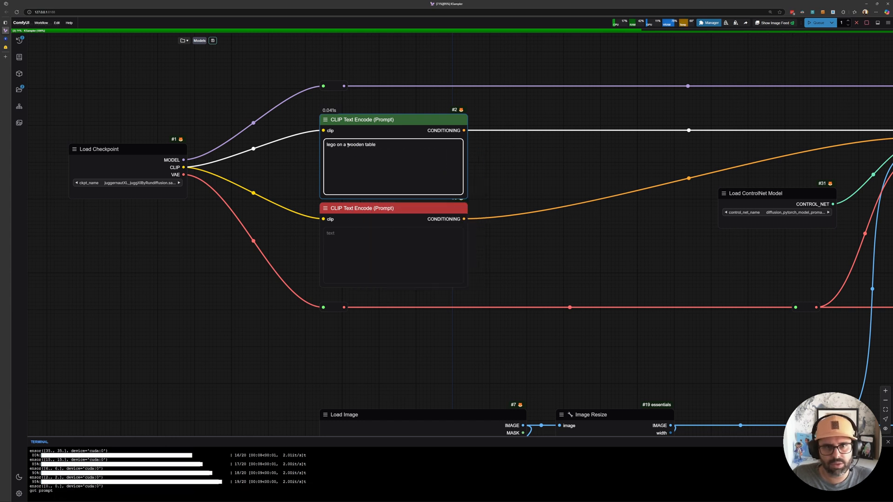
# - View the first lego image in the Image Comparer and follow the wooden table run in the KSampler preview
pyautogui.scroll(-9, 649, 155)
pyautogui.moveTo(860, 119); pyautogui.dragTo(524, 118, button='middle')
pyautogui.moveTo(790, 163); pyautogui.dragTo(559, 141, button='middle')
pyautogui.scroll(7, 562, 141)
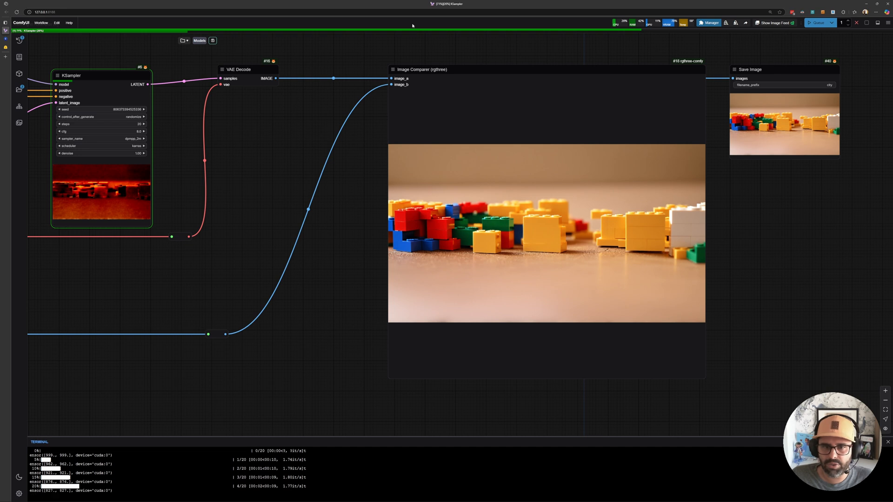
pyautogui.moveTo(299, 71); pyautogui.dragTo(349, 94, button='middle')
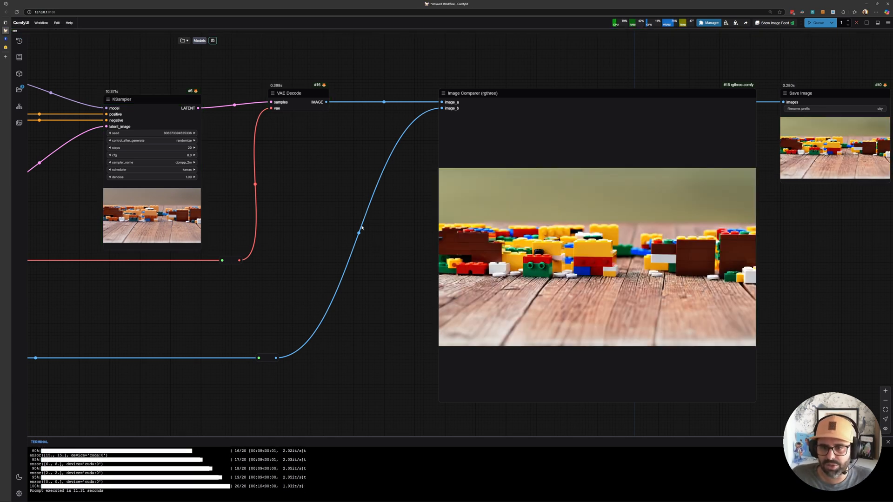
# - Compare the generated lego bricks on the wooden table with the depth map's blocks, up close in the Image Comparer
pyautogui.hscroll(2, 353, 223)
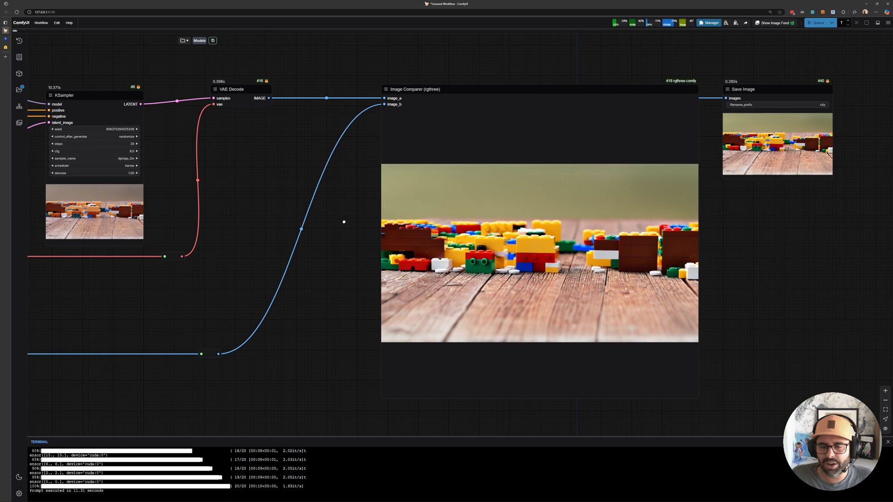
pyautogui.scroll(3, 325, 215)
pyautogui.scroll(5, 413, 223)
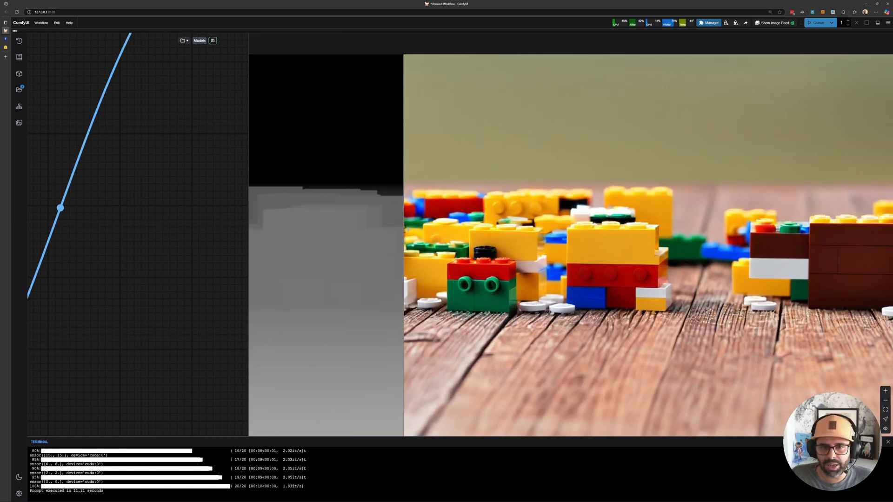
pyautogui.scroll(2, 417, 229)
pyautogui.scroll(2, 399, 237)
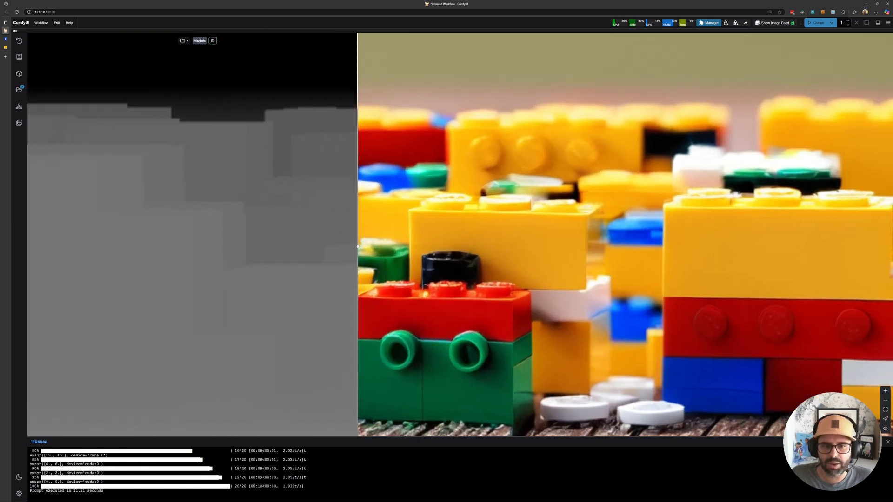
pyautogui.scroll(4, 528, 249)
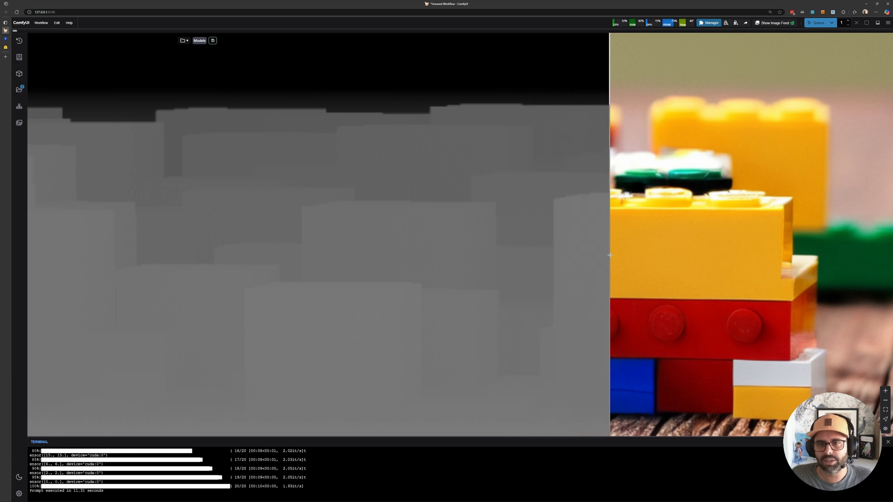
pyautogui.scroll(-4, 581, 257)
pyautogui.scroll(6, 715, 257)
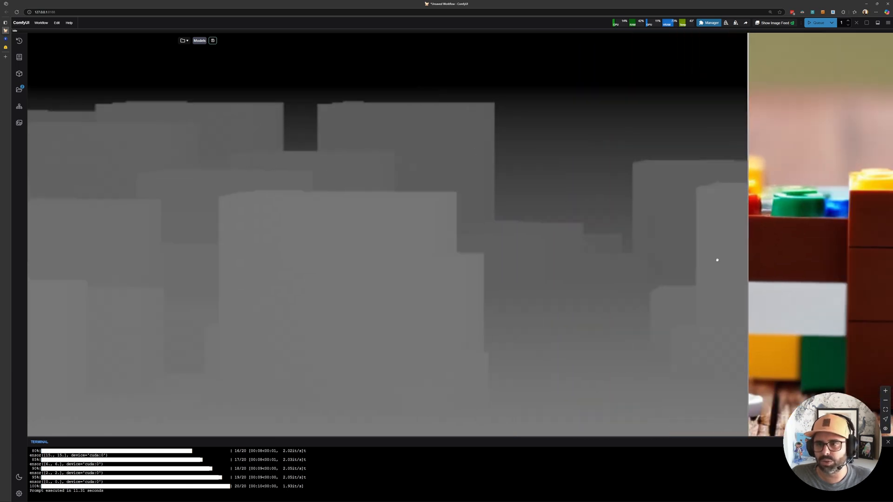
pyautogui.scroll(-8, 770, 254)
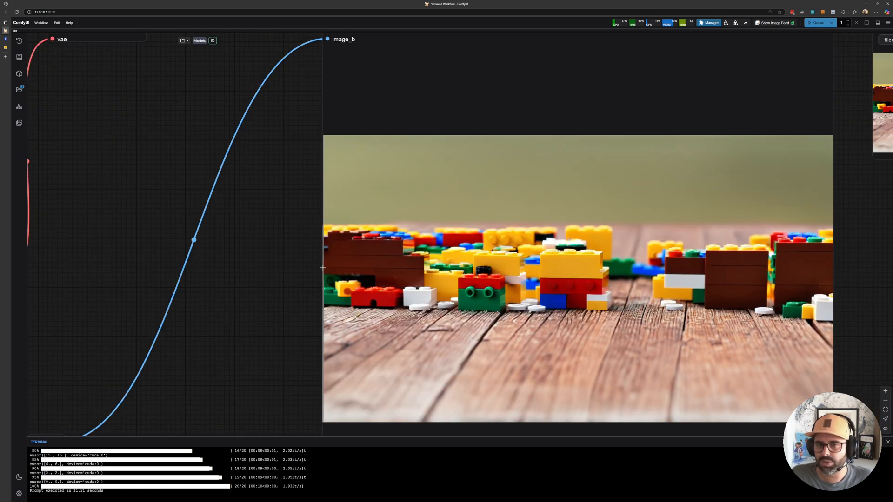
# - Replace the positive prompt with "container yard" and queue a run with it
pyautogui.moveTo(260, 265); pyautogui.dragTo(558, 254)
pyautogui.moveTo(261, 279); pyautogui.dragTo(558, 307)
pyautogui.moveTo(182, 268); pyautogui.dragTo(512, 315)
pyautogui.moveTo(184, 279); pyautogui.dragTo(528, 307)
pyautogui.click(286, 212)
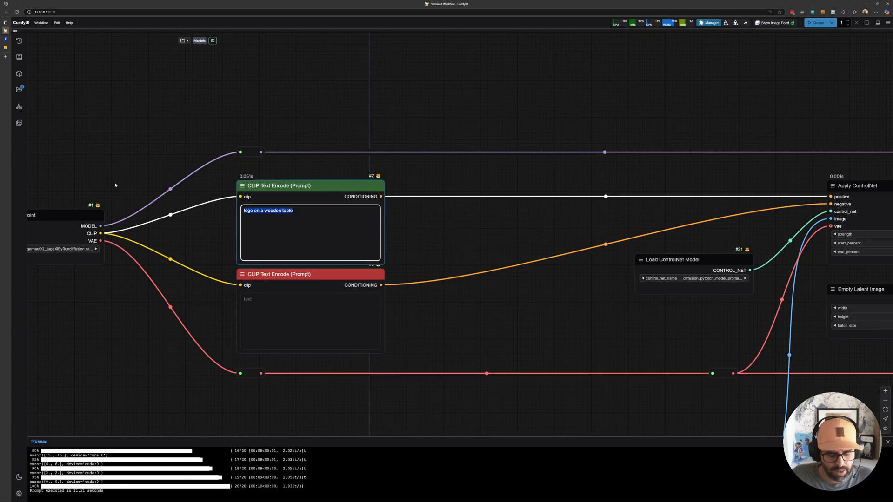
pyautogui.write('container yard')
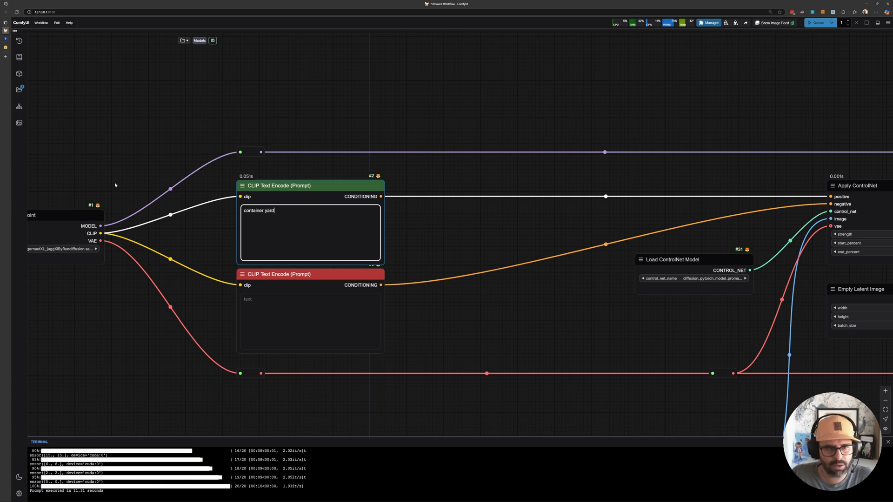
pyautogui.hotkey('ctrl', 'Return')
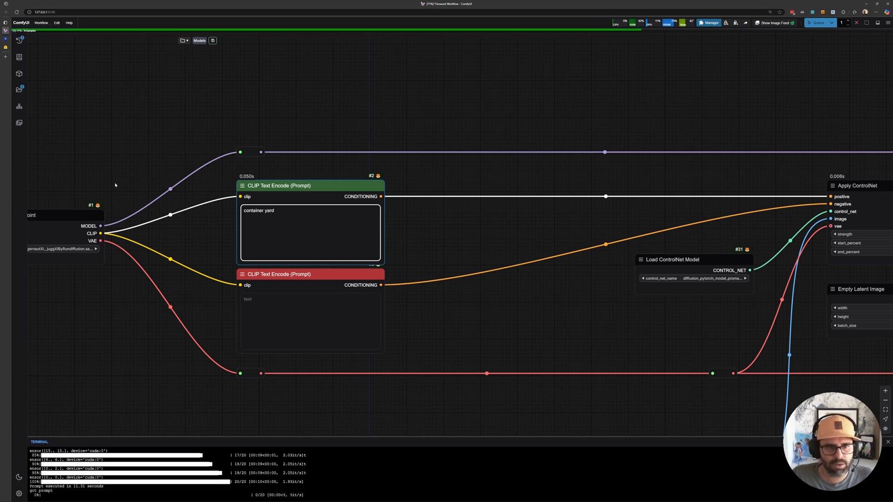
# - Follow the container yard image forming in the KSampler preview while the workflow runs
pyautogui.scroll(-5, 498, 191)
pyautogui.moveTo(525, 153); pyautogui.dragTo(286, 116)
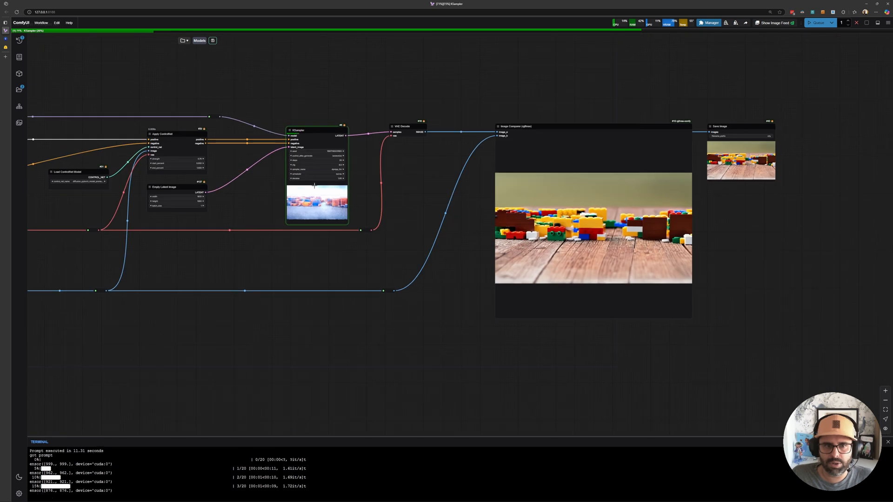
pyautogui.scroll(6, 332, 200)
pyautogui.moveTo(477, 228); pyautogui.dragTo(360, 222)
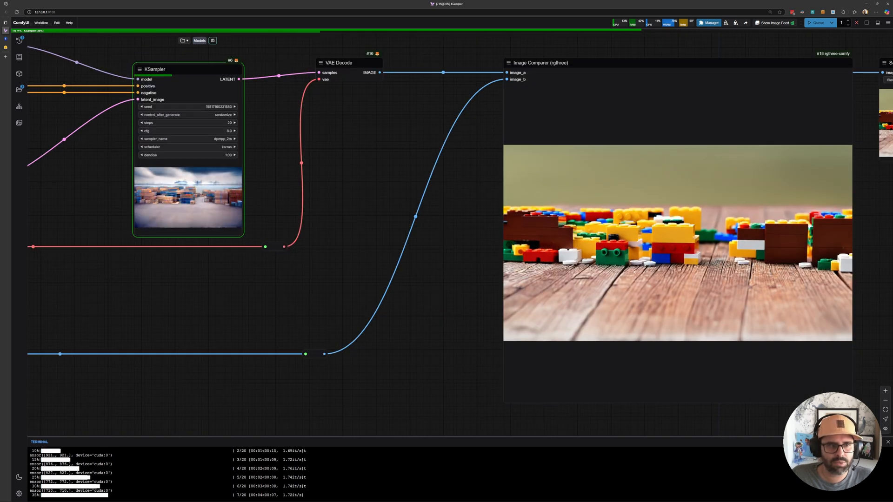
pyautogui.scroll(5, 144, 186)
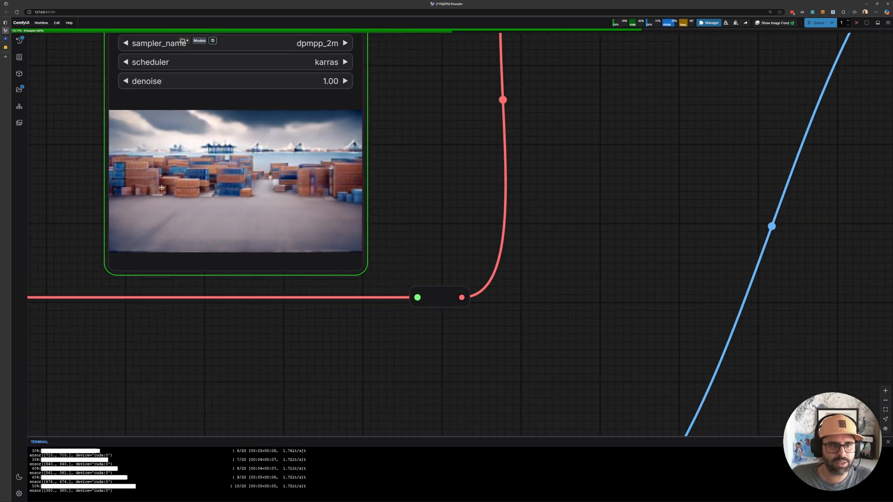
pyautogui.scroll(-4, 520, 214)
# - Examine the finished container yard image up close in the Image Comparer
pyautogui.moveTo(814, 184); pyautogui.dragTo(217, 181)
pyautogui.scroll(-4, 241, 190)
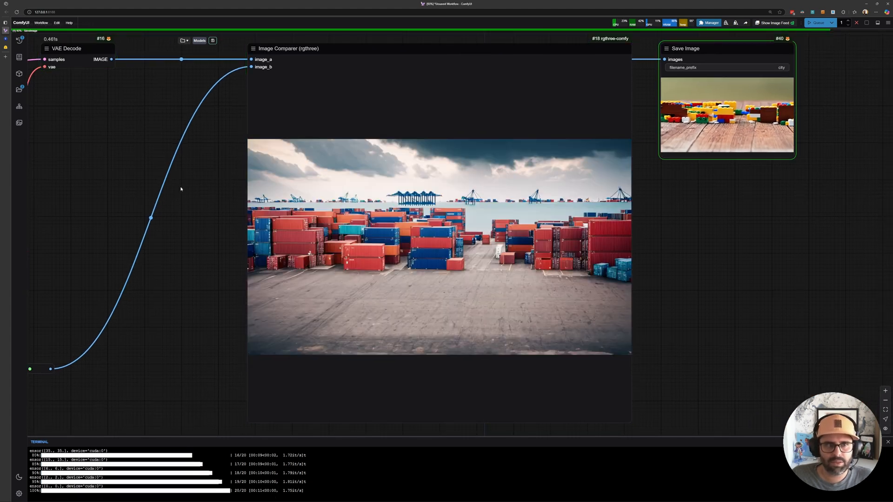
pyautogui.scroll(4, 174, 188)
pyautogui.moveTo(174, 188); pyautogui.dragTo(69, 144)
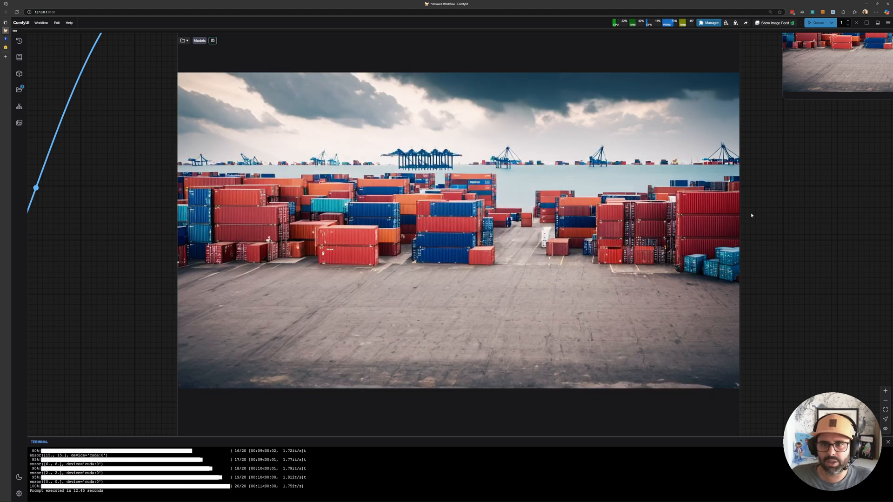
pyautogui.scroll(-3, 265, 199)
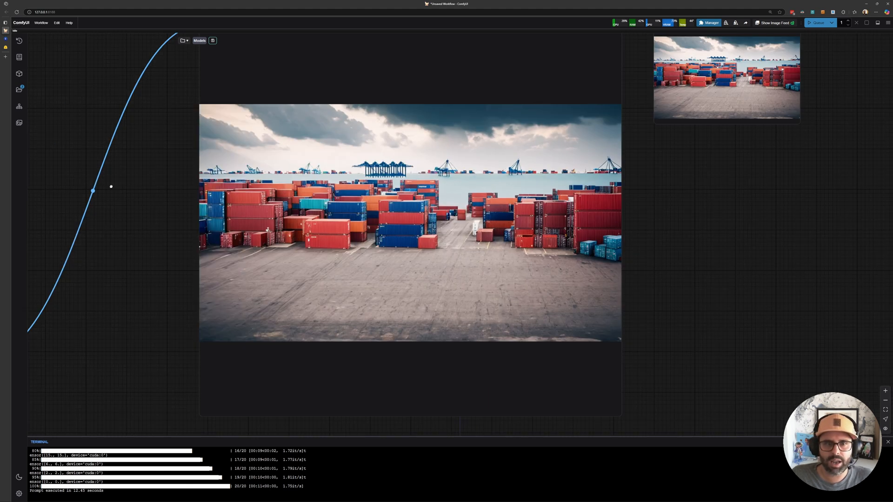
pyautogui.moveTo(111, 186); pyautogui.dragTo(171, 183)
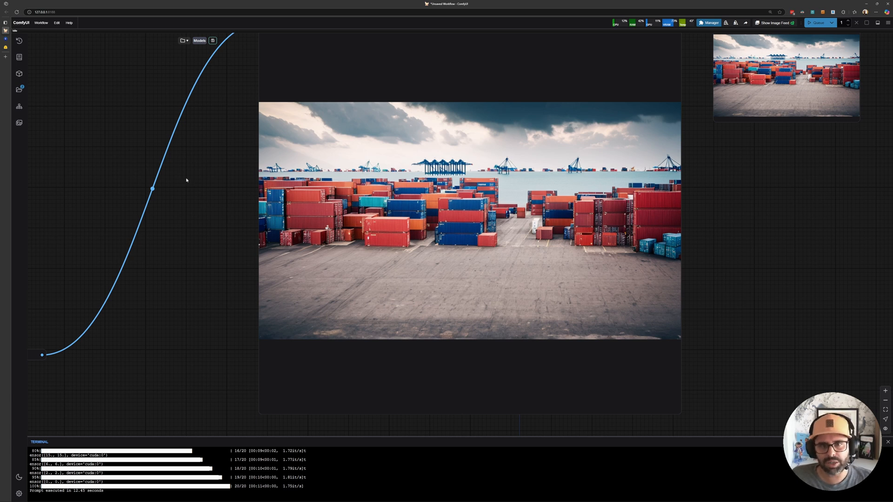
pyautogui.moveTo(182, 172); pyautogui.dragTo(211, 187)
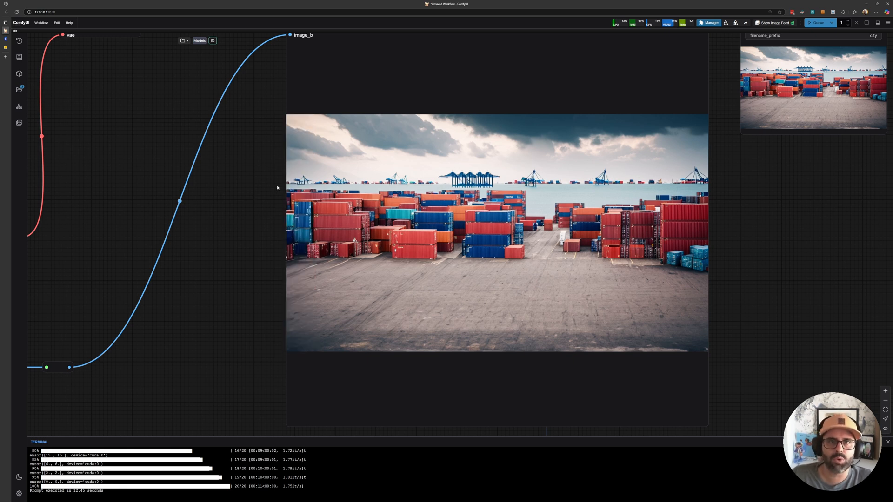
# - Compare the container yard image with the depth map across the Image Comparer
pyautogui.scroll(-3, 277, 187)
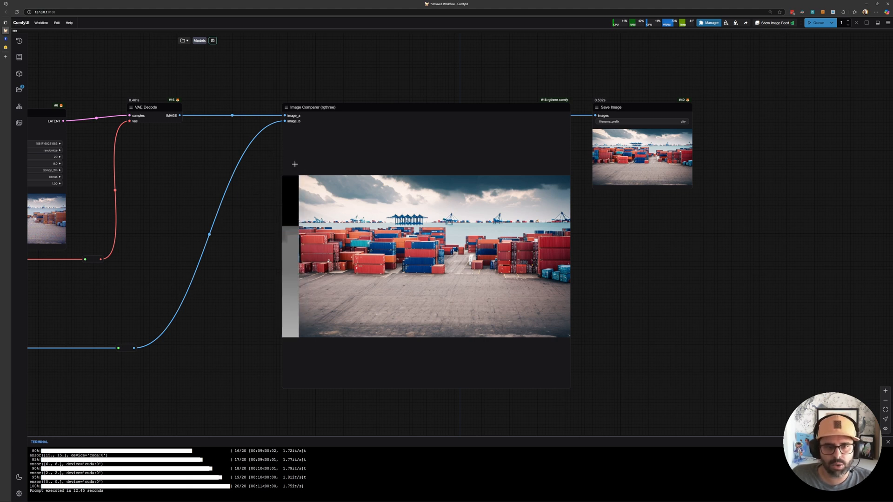
pyautogui.scroll(4, 260, 158)
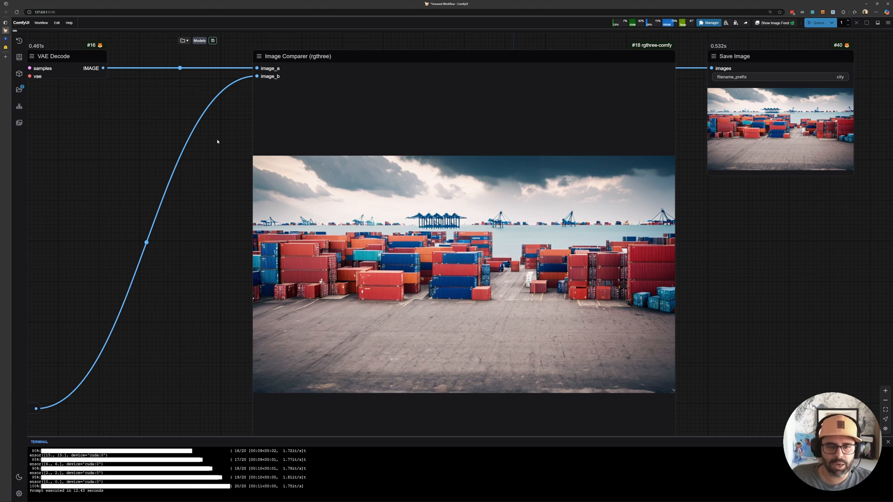
pyautogui.scroll(-4, 220, 149)
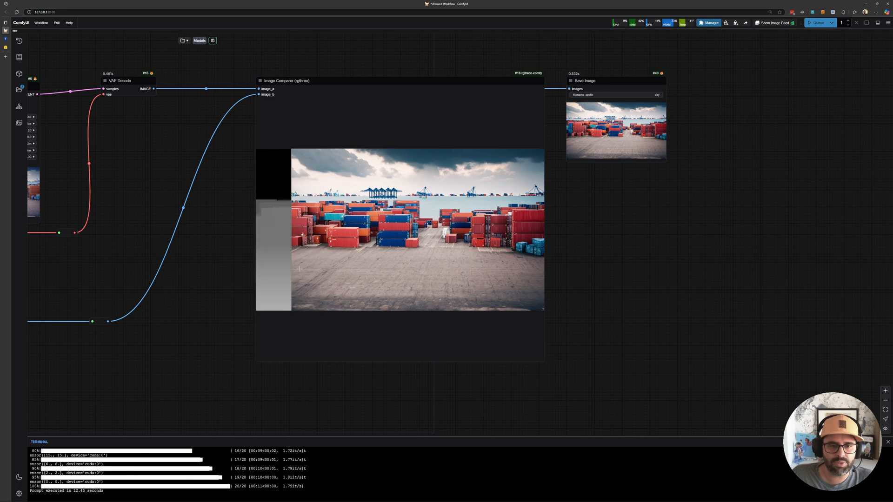
pyautogui.scroll(3, 307, 268)
pyautogui.moveTo(178, 242); pyautogui.dragTo(257, 296)
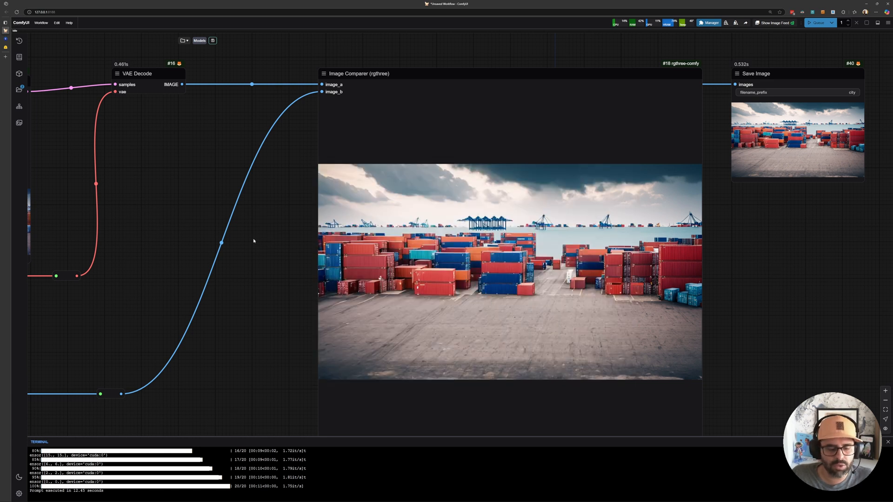
# - Replace the positive prompt with "sugar cubes" and queue a run with it
pyautogui.scroll(-5, 254, 241)
pyautogui.moveTo(174, 249); pyautogui.dragTo(444, 260)
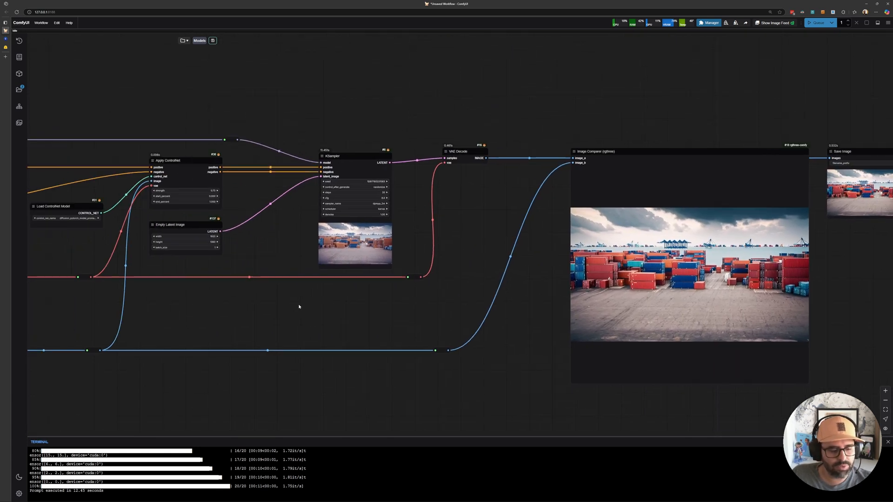
pyautogui.scroll(-2, 299, 307)
pyautogui.moveTo(230, 308); pyautogui.dragTo(649, 313)
pyautogui.moveTo(328, 207); pyautogui.dragTo(273, 205)
pyautogui.write('supe')
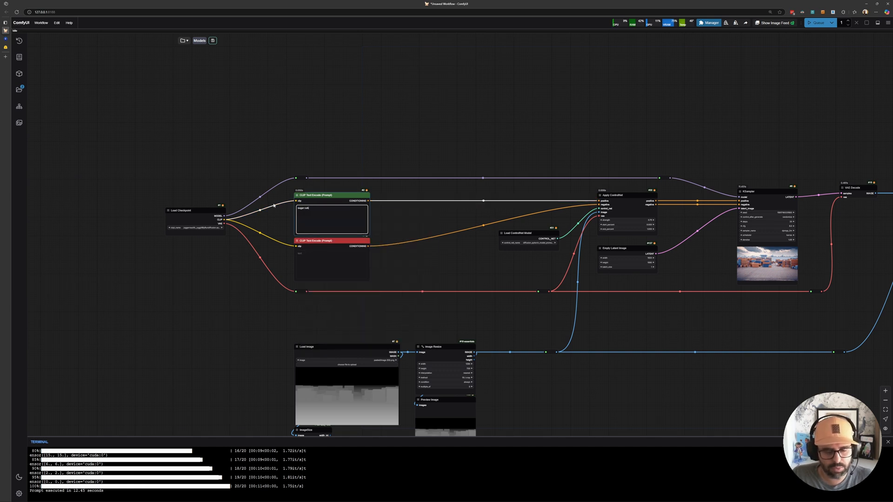
pyautogui.hotkey('ctrl', 'Return')
# - Follow the sugar cubes image forming in the KSampler preview while the workflow runs
pyautogui.moveTo(550, 150); pyautogui.dragTo(334, 138)
pyautogui.scroll(-1, 484, 178)
pyautogui.moveTo(484, 178); pyautogui.dragTo(320, 163)
pyautogui.moveTo(418, 187); pyautogui.dragTo(309, 140)
pyautogui.scroll(4, 443, 159)
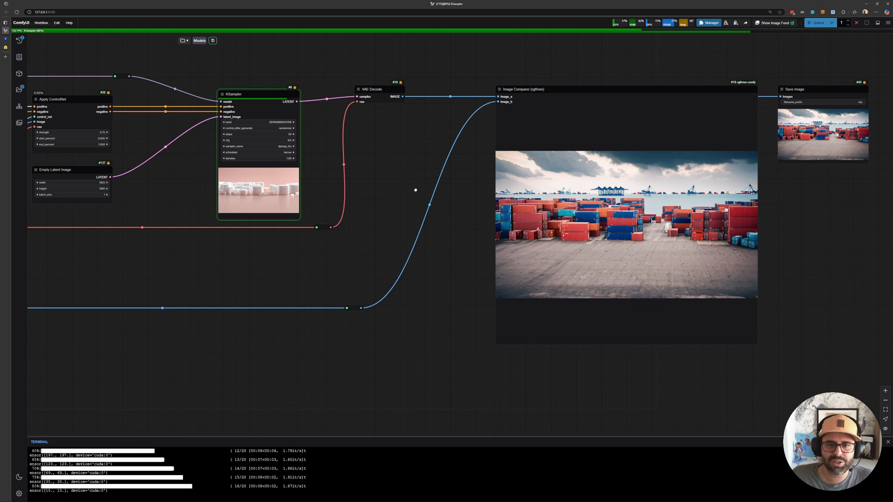
pyautogui.moveTo(459, 184); pyautogui.dragTo(420, 188)
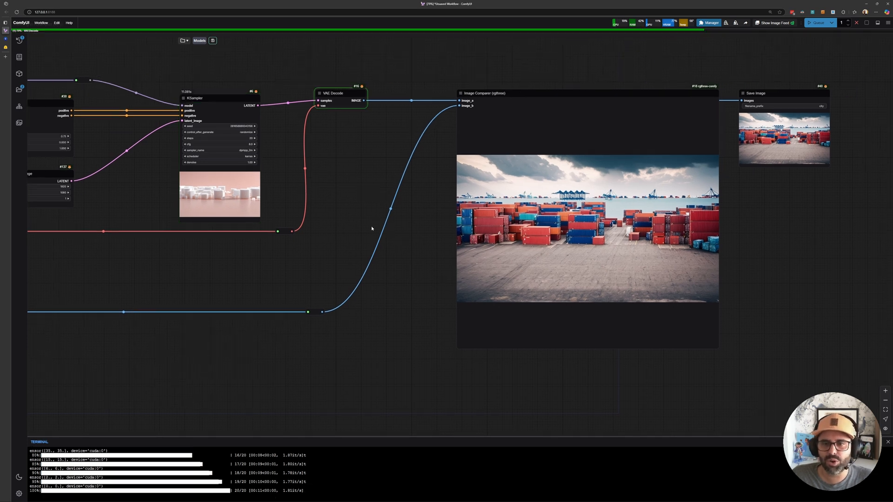
# - Compare the finished sugar cubes image with the depth map up close in the Image Comparer
pyautogui.scroll(4, 651, 229)
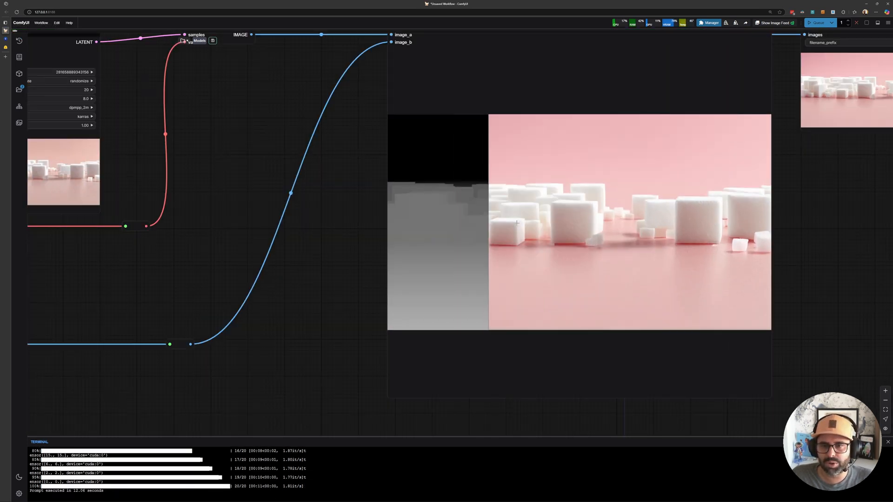
pyautogui.scroll(5, 558, 200)
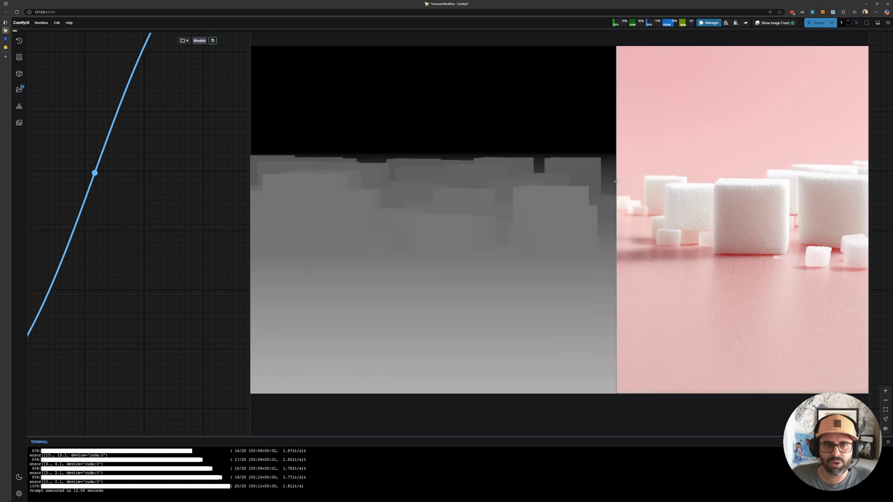
pyautogui.scroll(-10, 822, 192)
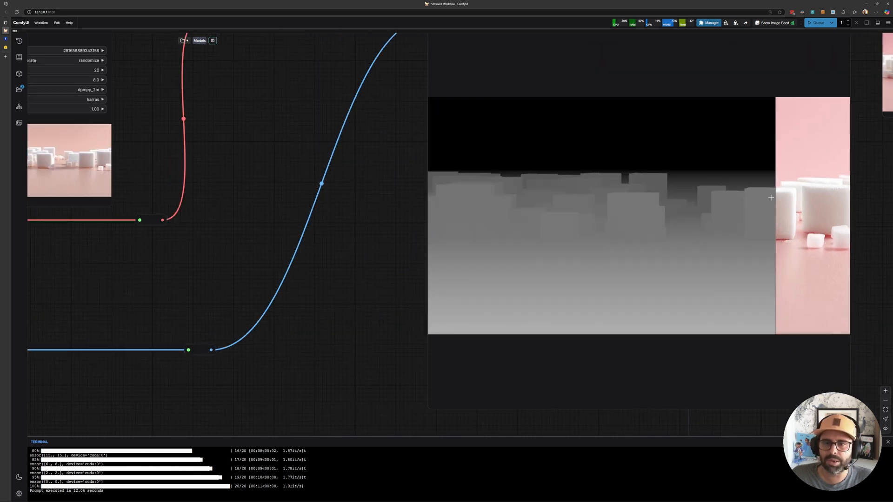
# - Replace the positive prompt with "glacier" and queue a run with it
pyautogui.scroll(8, 345, 227)
pyautogui.scroll(2, 345, 227)
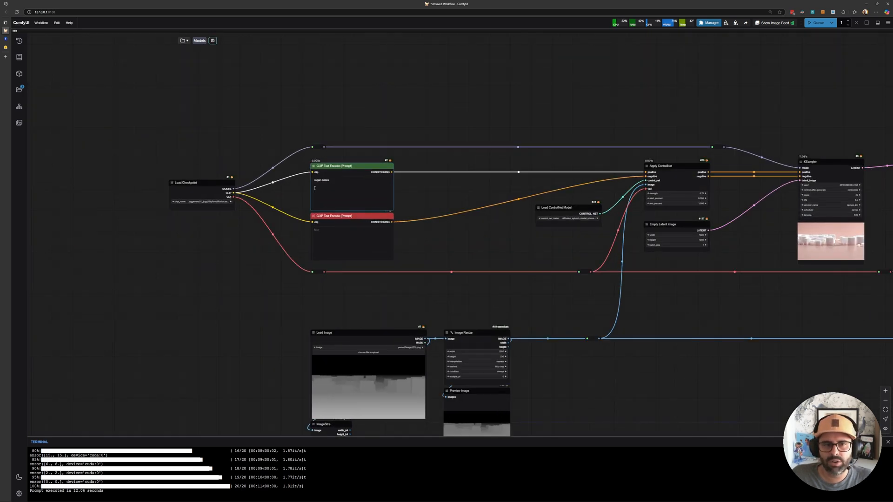
pyautogui.write('gla')
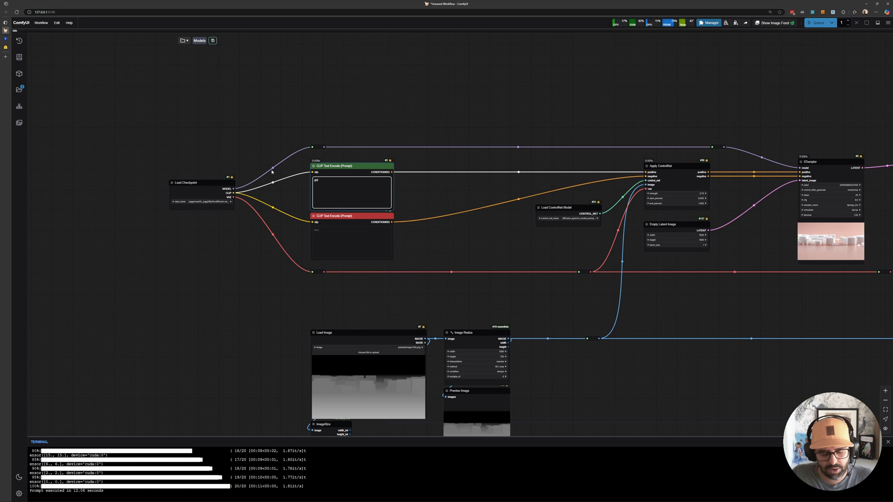
pyautogui.press('BackSpace')
pyautogui.press('BackSpace')
pyautogui.press('BackSpace')
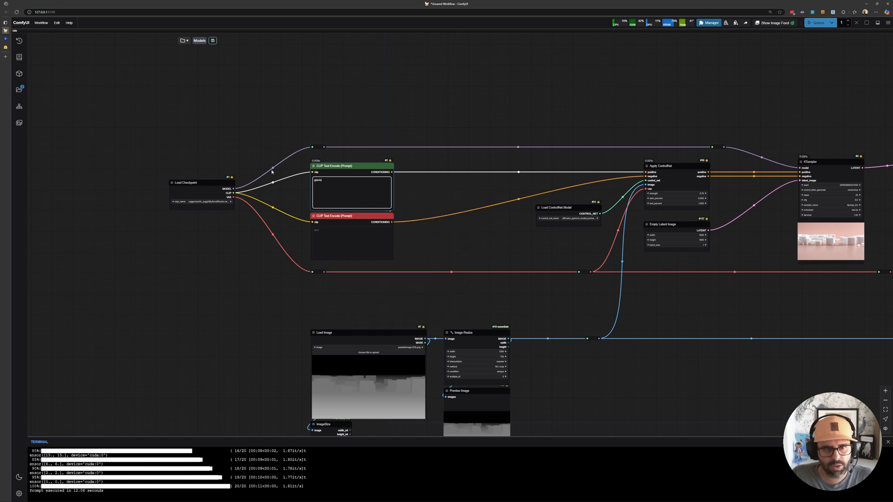
pyautogui.hotkey('ctrl', 'Return')
# - Follow the glacier image from the KSampler preview to the finished result in the Image Comparer
pyautogui.moveTo(658, 122); pyautogui.dragTo(381, 107)
pyautogui.scroll(-1, 583, 127)
pyautogui.moveTo(584, 127); pyautogui.dragTo(444, 115)
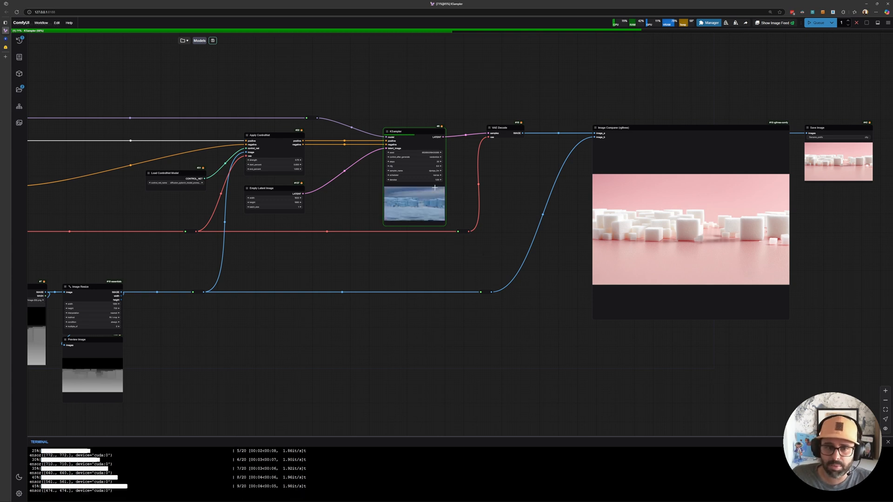
pyautogui.scroll(5, 497, 209)
pyautogui.moveTo(498, 209); pyautogui.dragTo(342, 217)
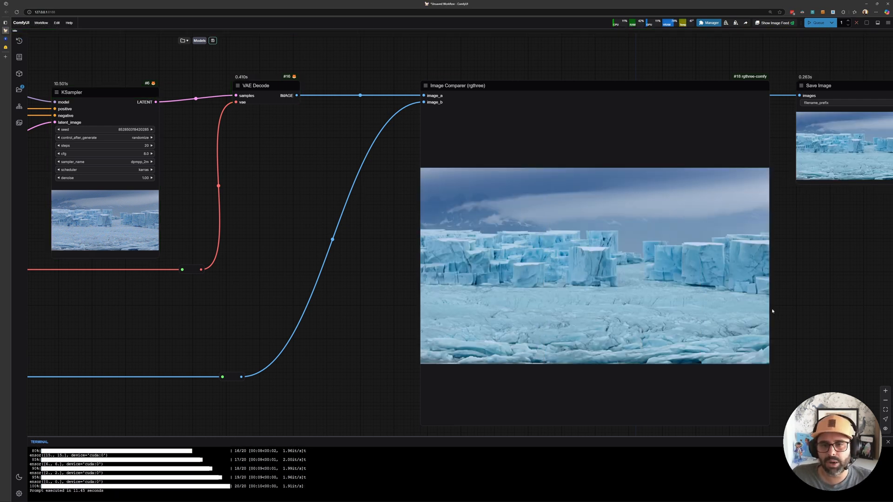
# - Review the workflow from the prompts and depth map through Apply ControlNet to the glacier image
pyautogui.moveTo(263, 252); pyautogui.dragTo(343, 262)
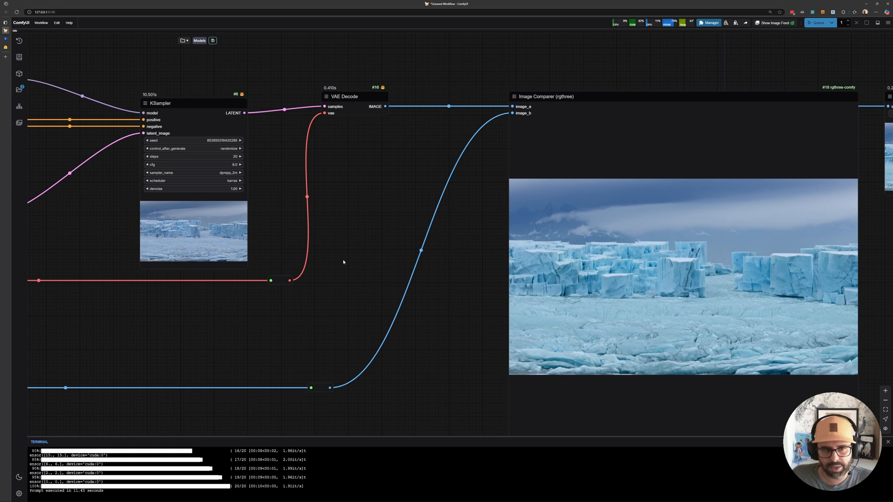
pyautogui.scroll(-10, 344, 225)
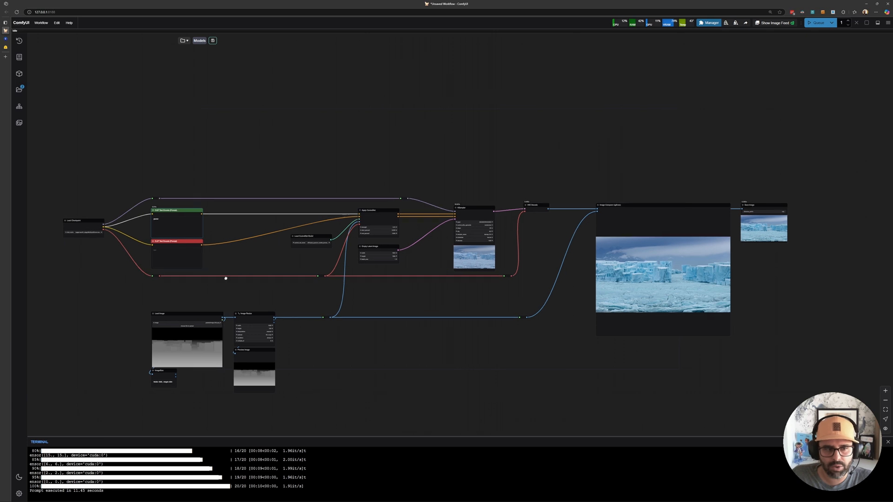
pyautogui.scroll(6, 223, 279)
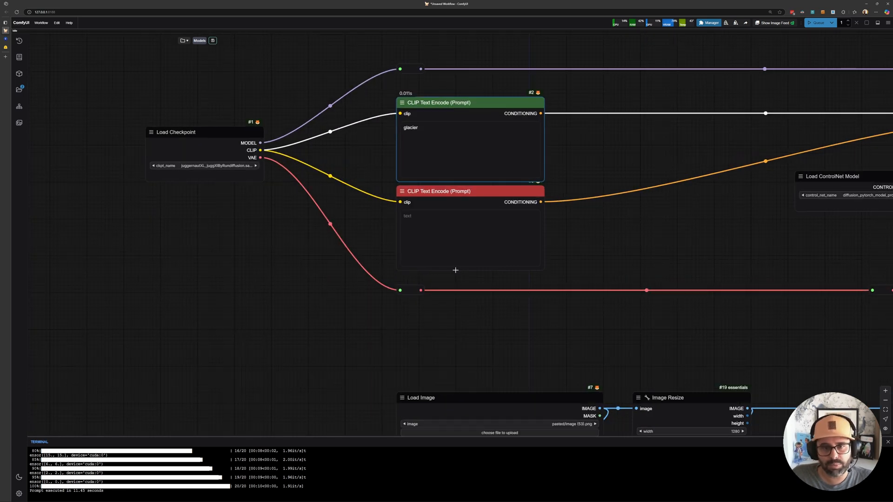
pyautogui.scroll(-4, 709, 272)
pyautogui.moveTo(707, 270)
pyautogui.mouseDown()
pyautogui.moveTo(431, 251)
pyautogui.moveTo(398, 273)
pyautogui.mouseUp()
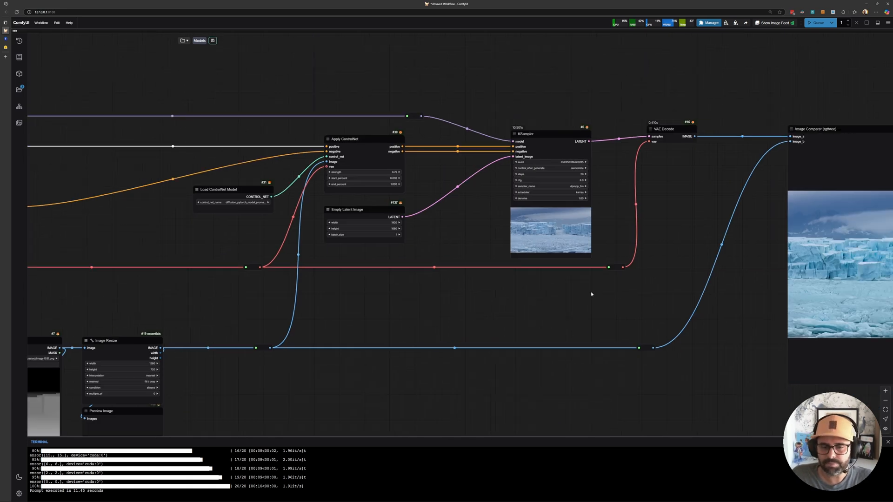
pyautogui.moveTo(591, 294); pyautogui.dragTo(457, 302)
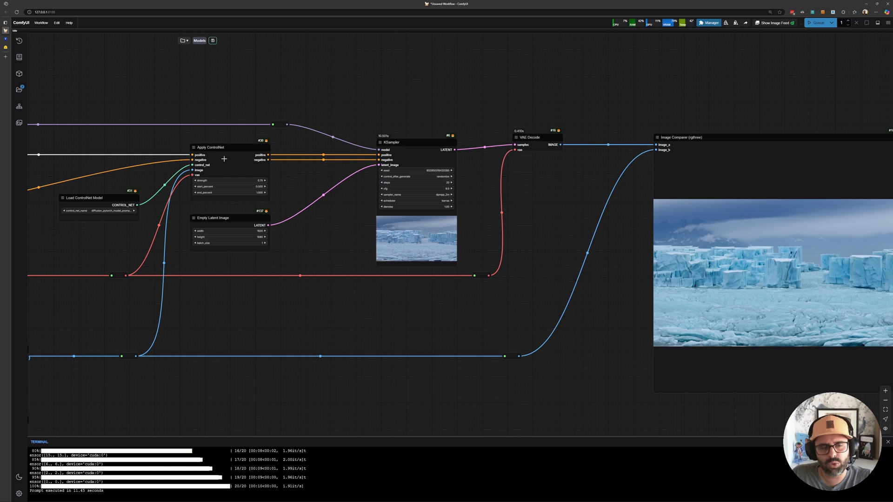
pyautogui.moveTo(527, 283); pyautogui.dragTo(396, 262)
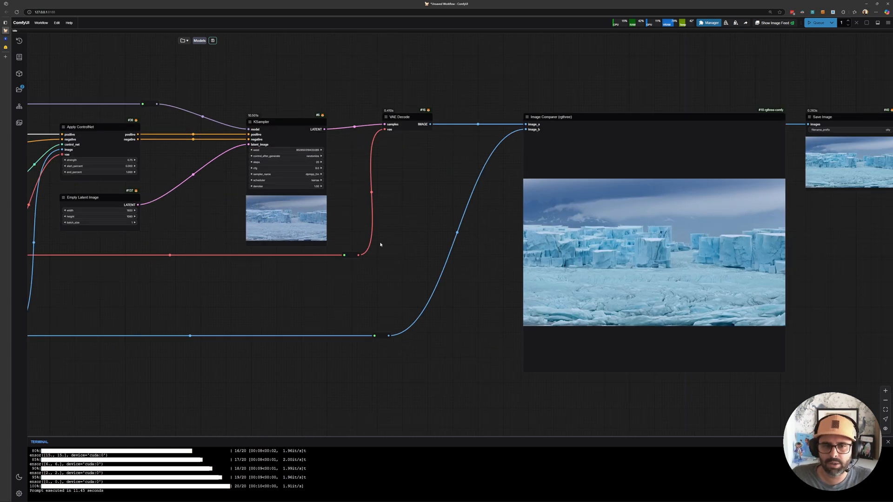
# - Change the strength in the Apply ControlNet node and queue another run of the glacier prompt
pyautogui.scroll(2, 442, 204)
pyautogui.moveTo(437, 212); pyautogui.dragTo(448, 209)
pyautogui.moveTo(479, 265); pyautogui.dragTo(591, 290)
pyautogui.click(184, 172)
pyautogui.press('Return')
pyautogui.hotkey('ctrl', 'Return')
# - Follow the second glacier image through sampling until it loads in the Image Comparer
pyautogui.moveTo(564, 255); pyautogui.dragTo(405, 240)
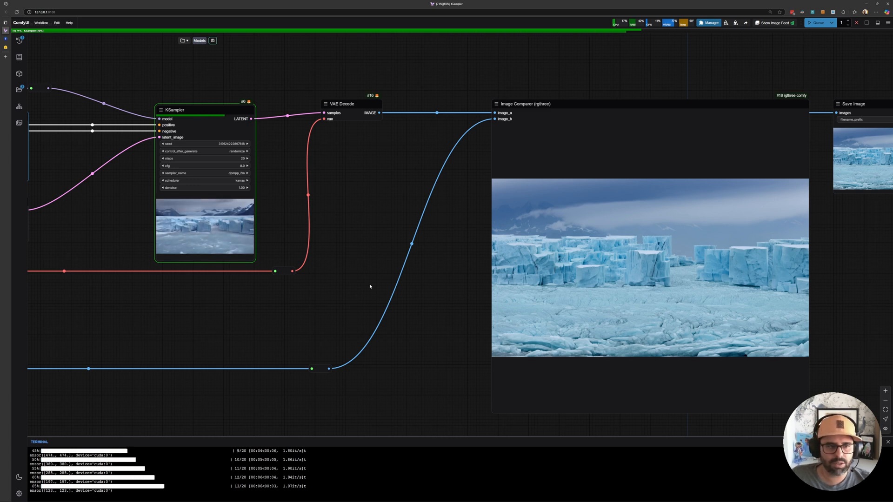
pyautogui.scroll(-1, 368, 286)
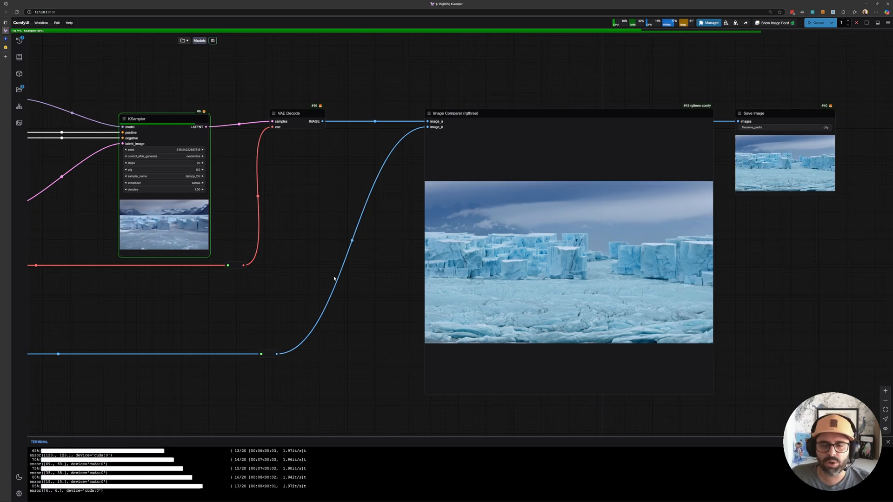
pyautogui.scroll(-3, 314, 309)
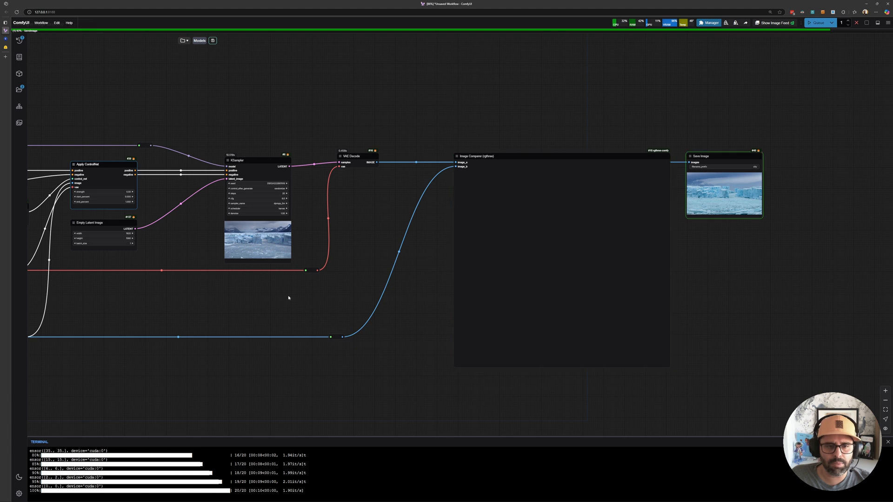
pyautogui.moveTo(281, 298); pyautogui.dragTo(324, 296)
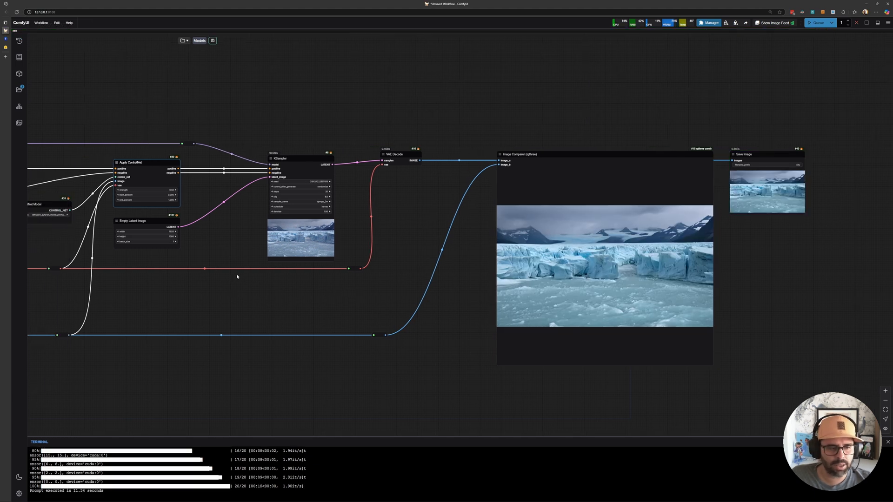